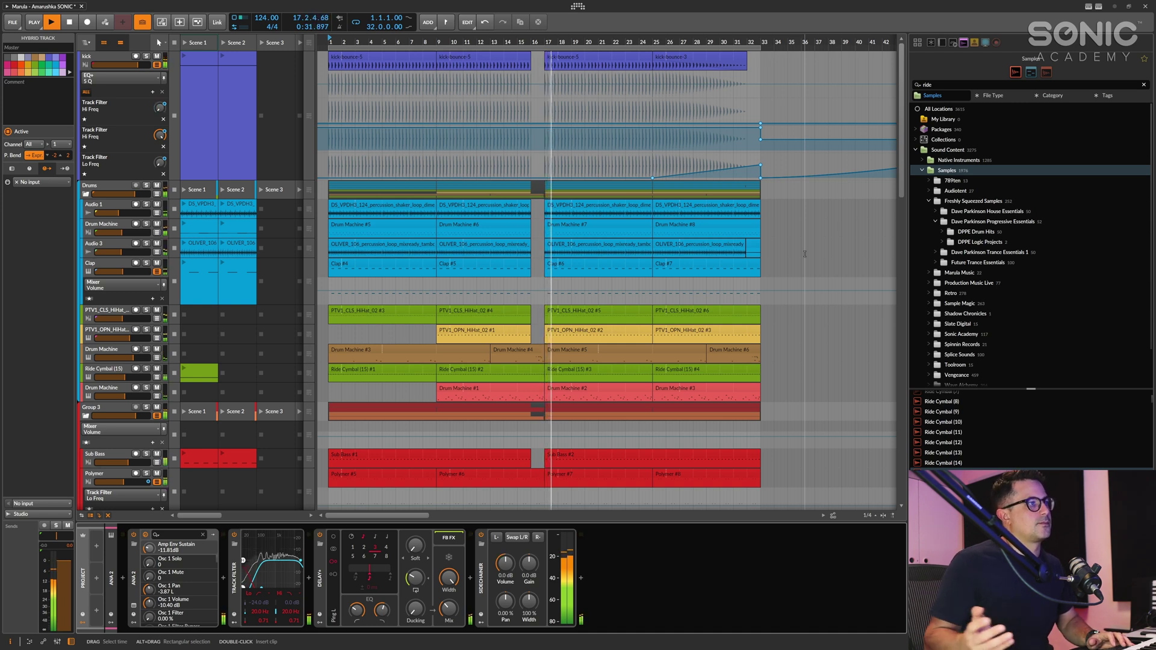
Step: Stop the full playback, solo the Mid Bass and Dune Mid Bass tracks, and audition them from bar 13 to bar 17
key(space)
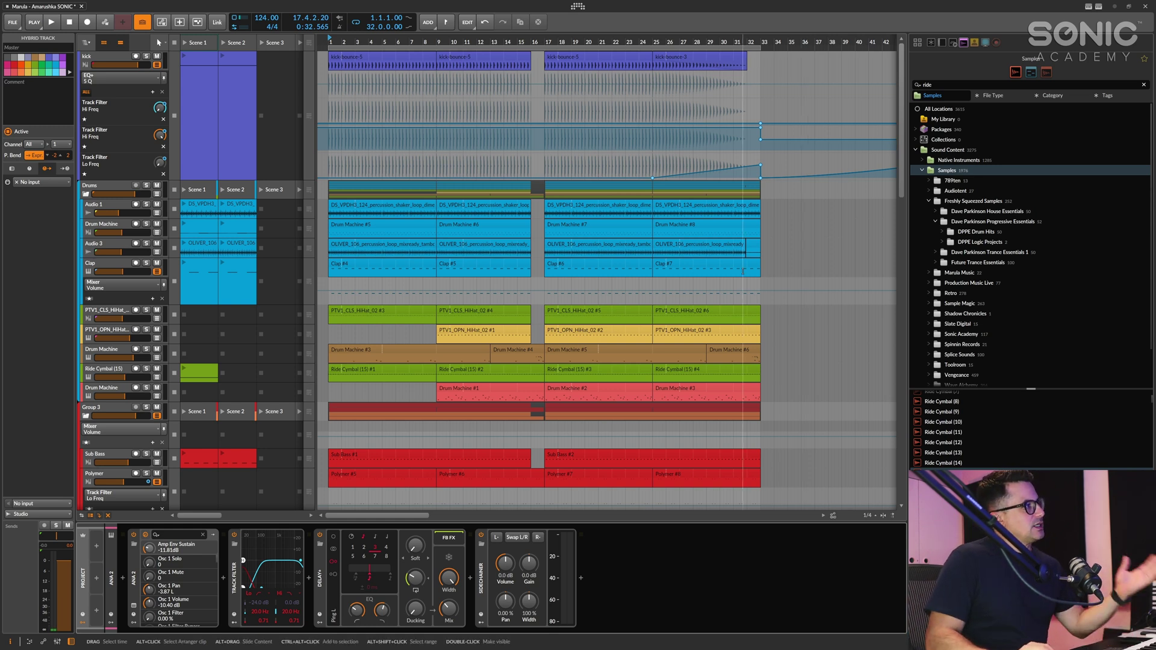
scroll(546, 373, down, 3)
scroll(546, 373, down, 3)
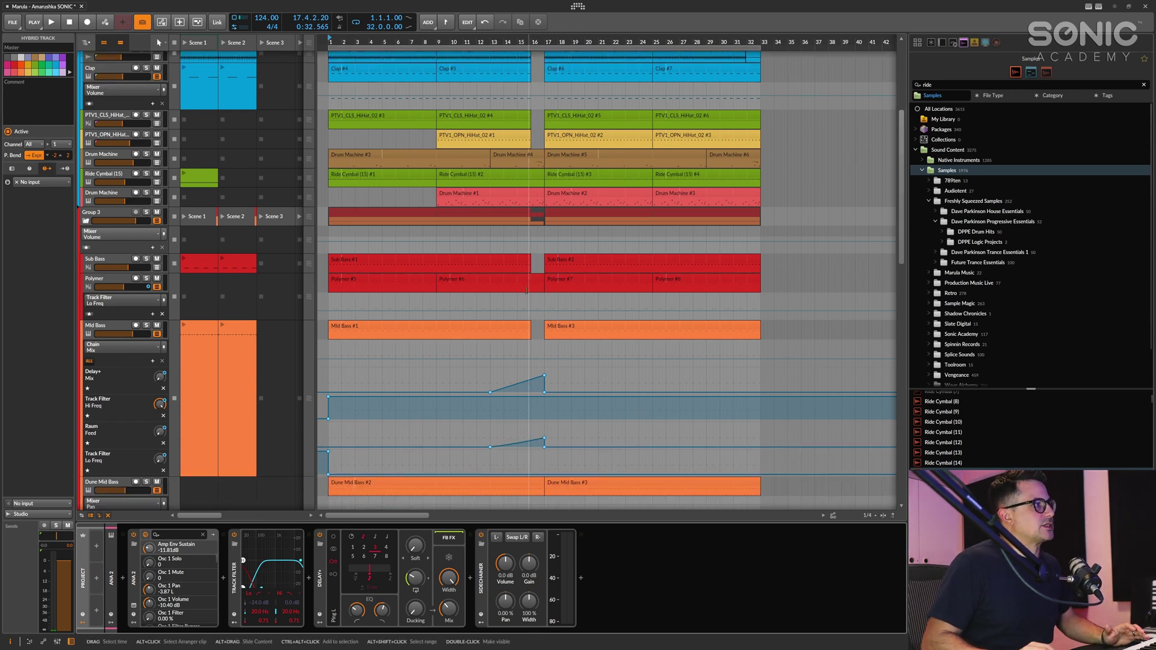
click(548, 355)
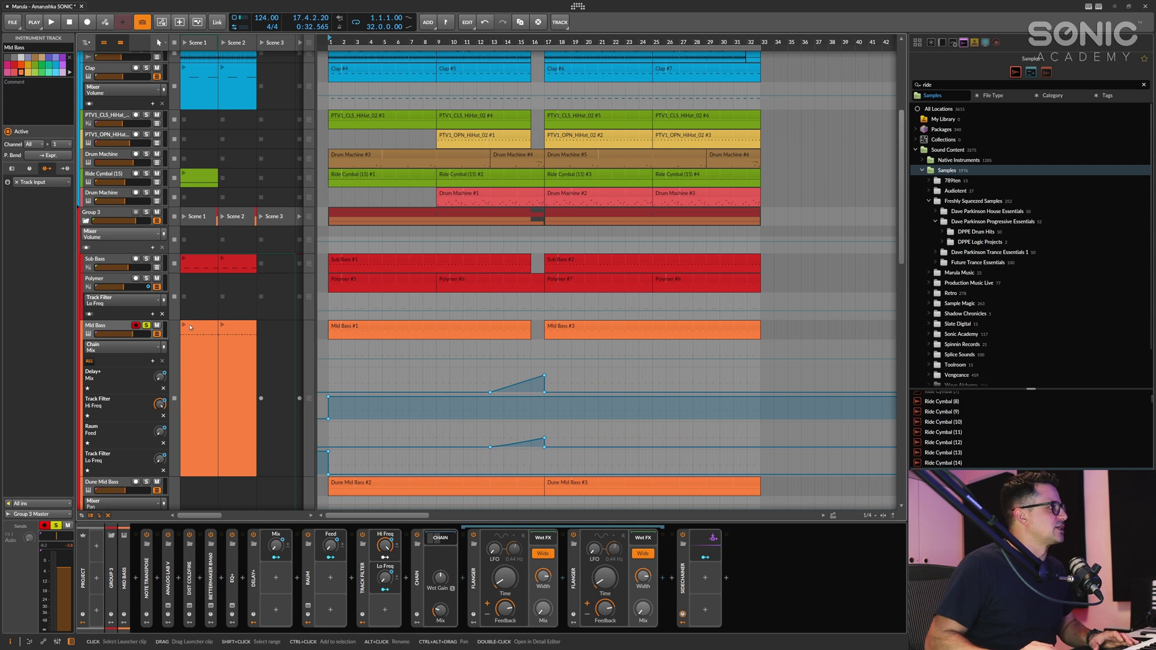
key(space)
click(146, 481)
scroll(580, 271, down, 4)
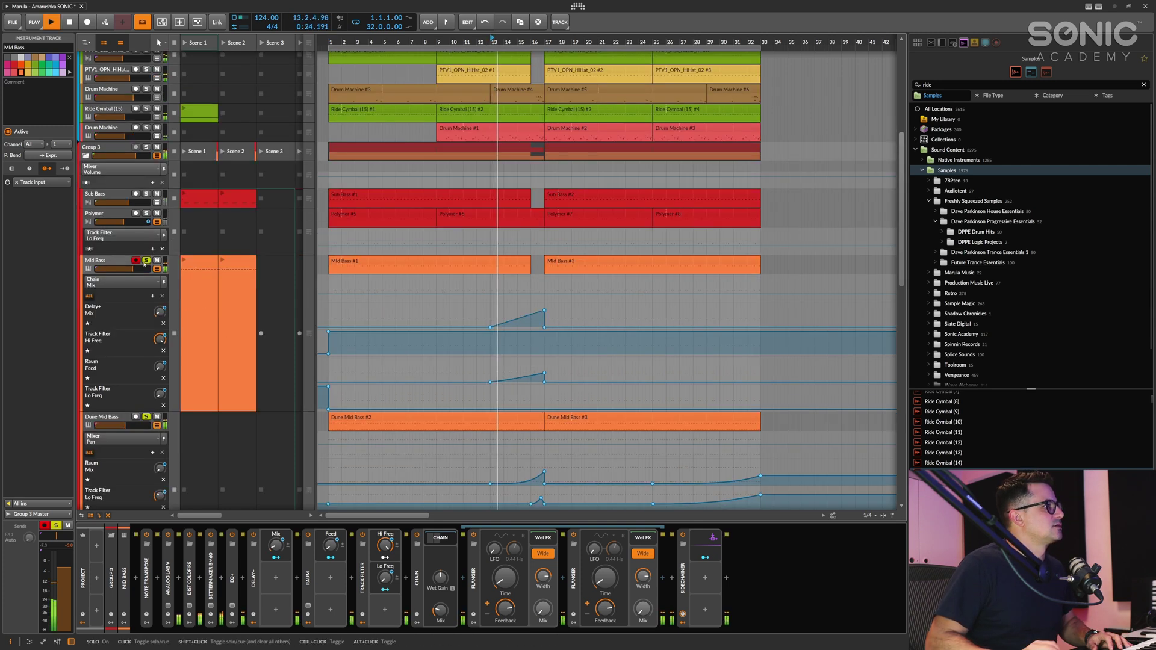
scroll(581, 272, down, 1)
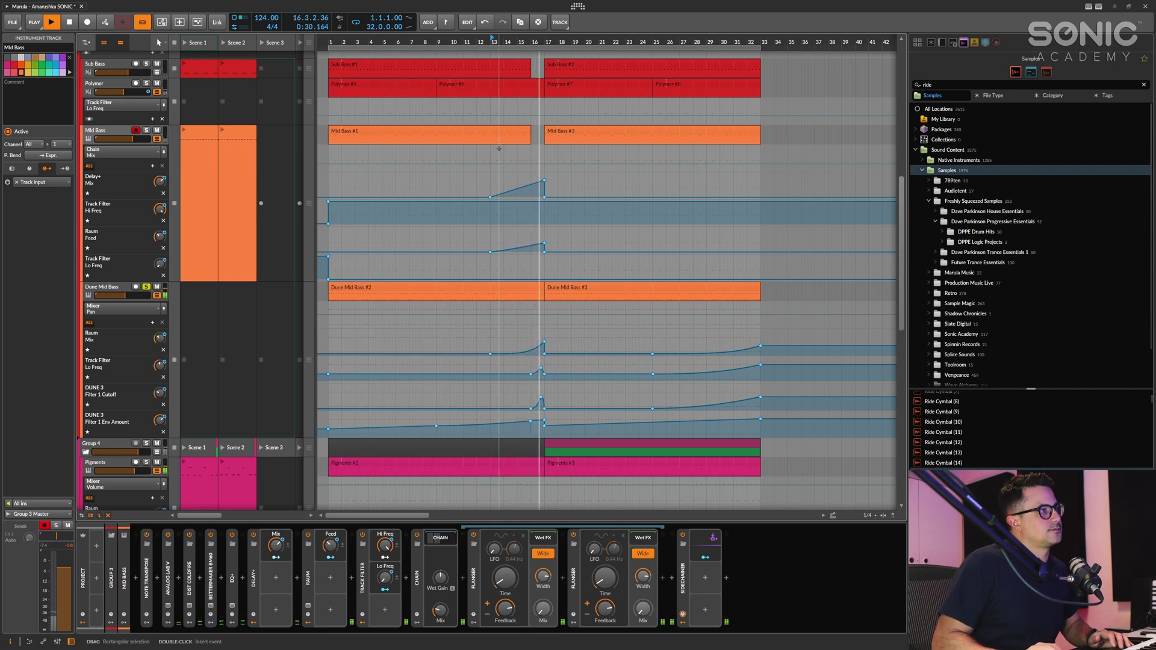
key(space)
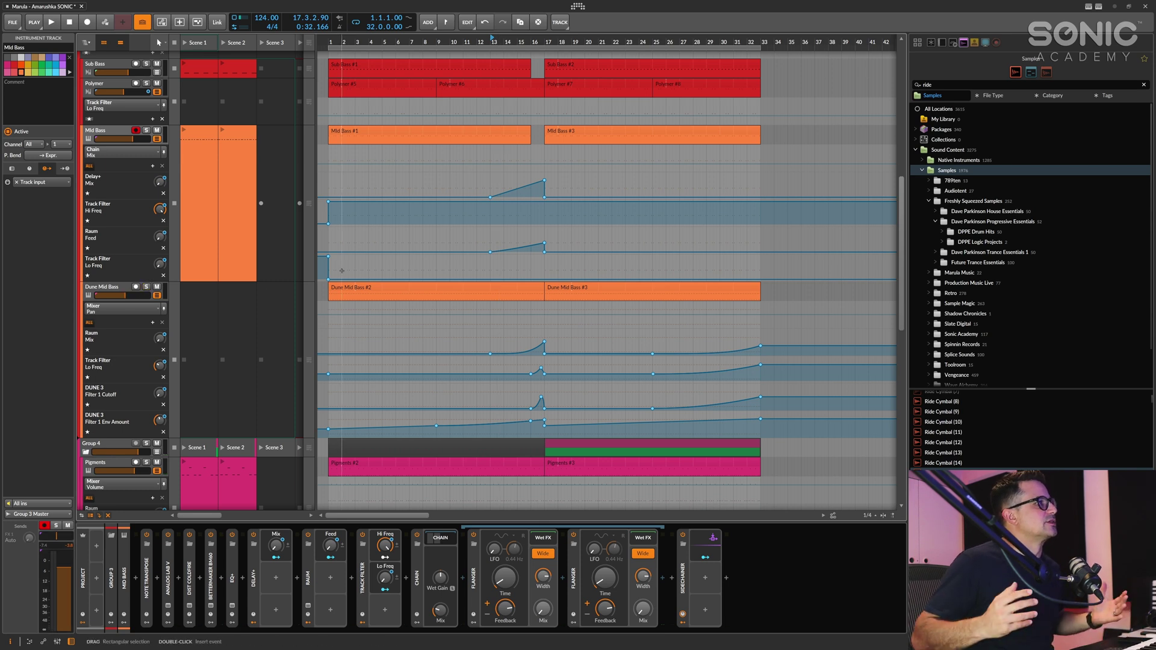
Step: Solo the Pigments track and audition its filter and reverb automation from about bar 15 to the end of bar 16
scroll(472, 231, down, 5)
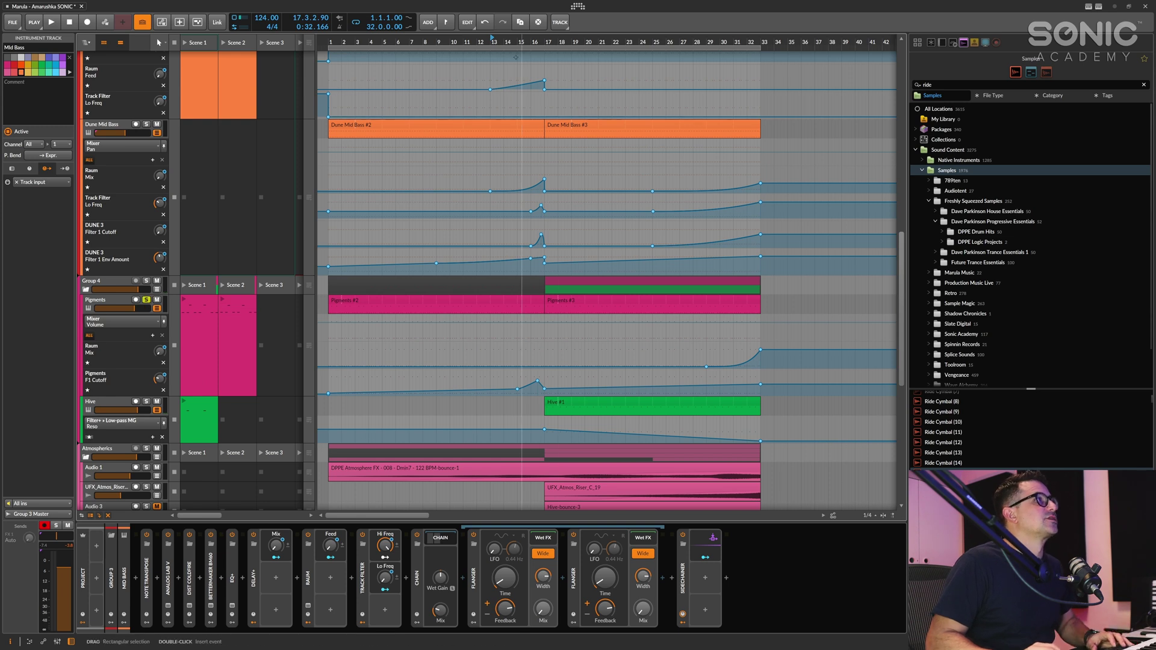
key(space)
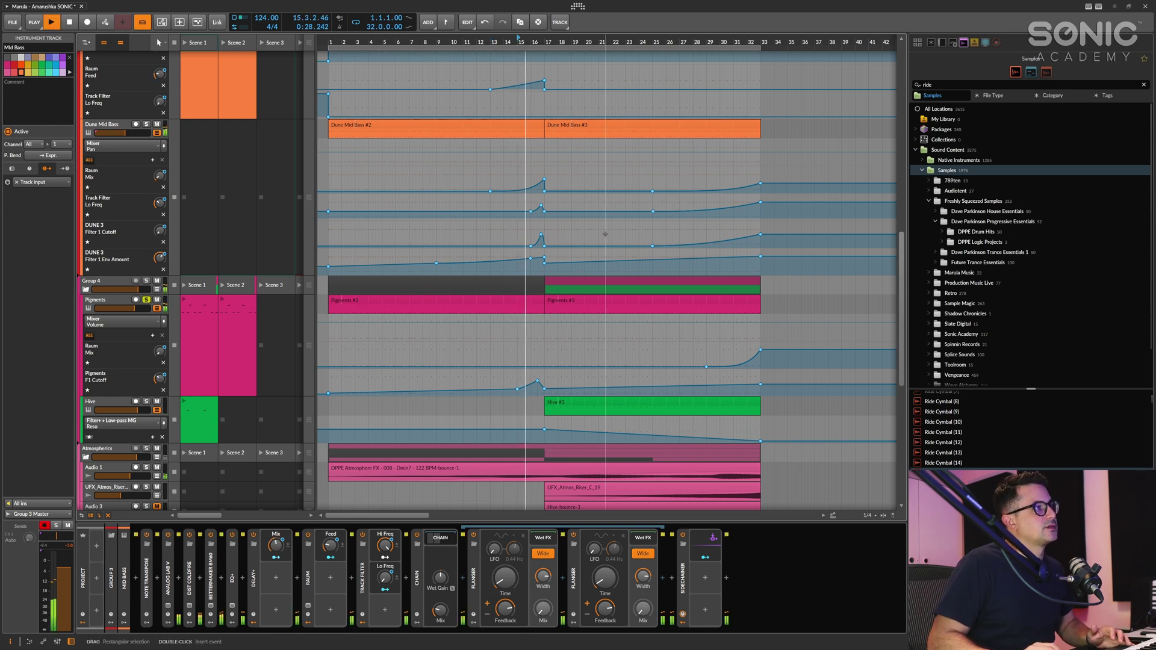
scroll(602, 259, down, 2)
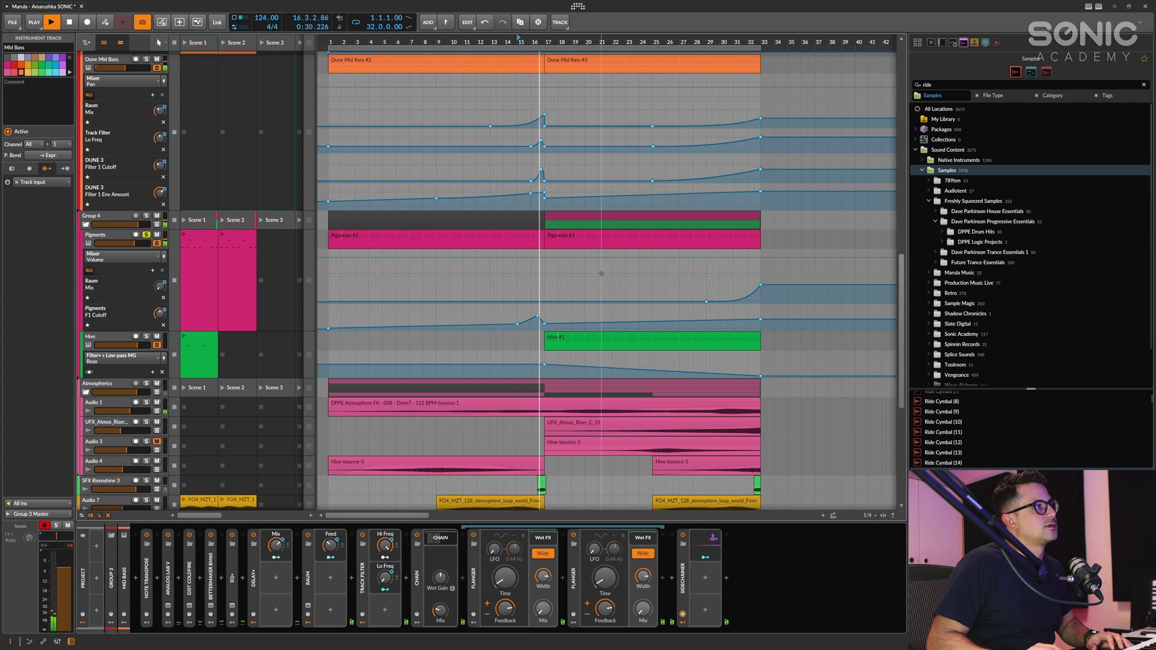
key(space)
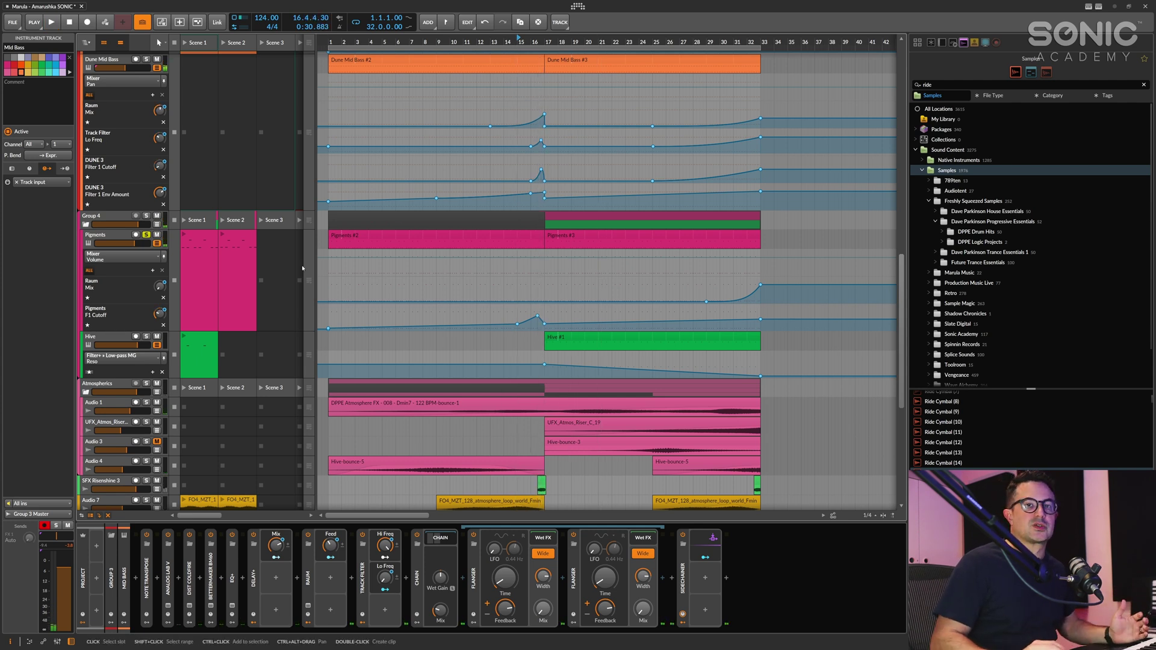
Step: Open the Pigments #3 clip in the note editor to inspect its notes, and return to the device view
scroll(302, 267, right, 2)
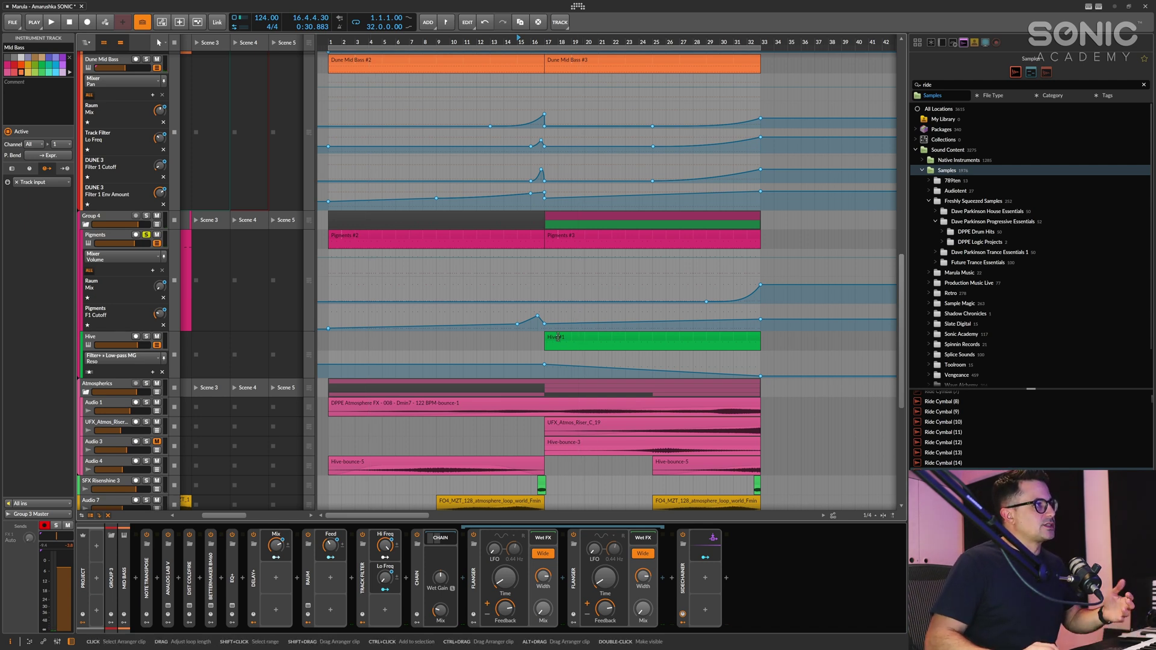
click(594, 341)
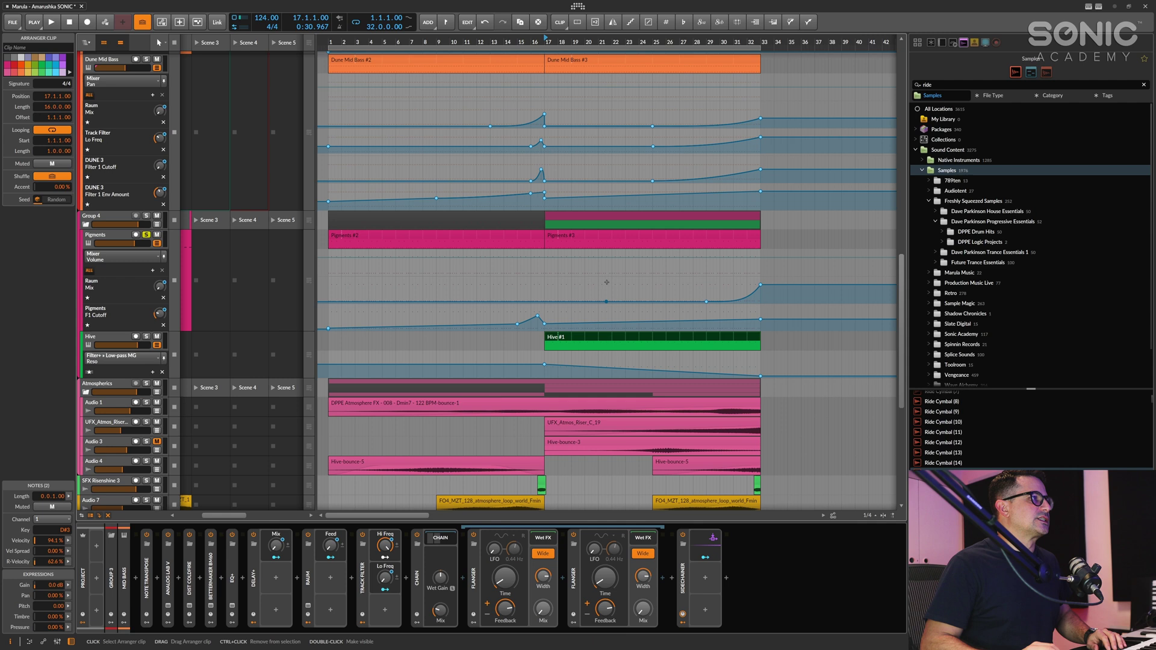
double_click(561, 235)
click(344, 444)
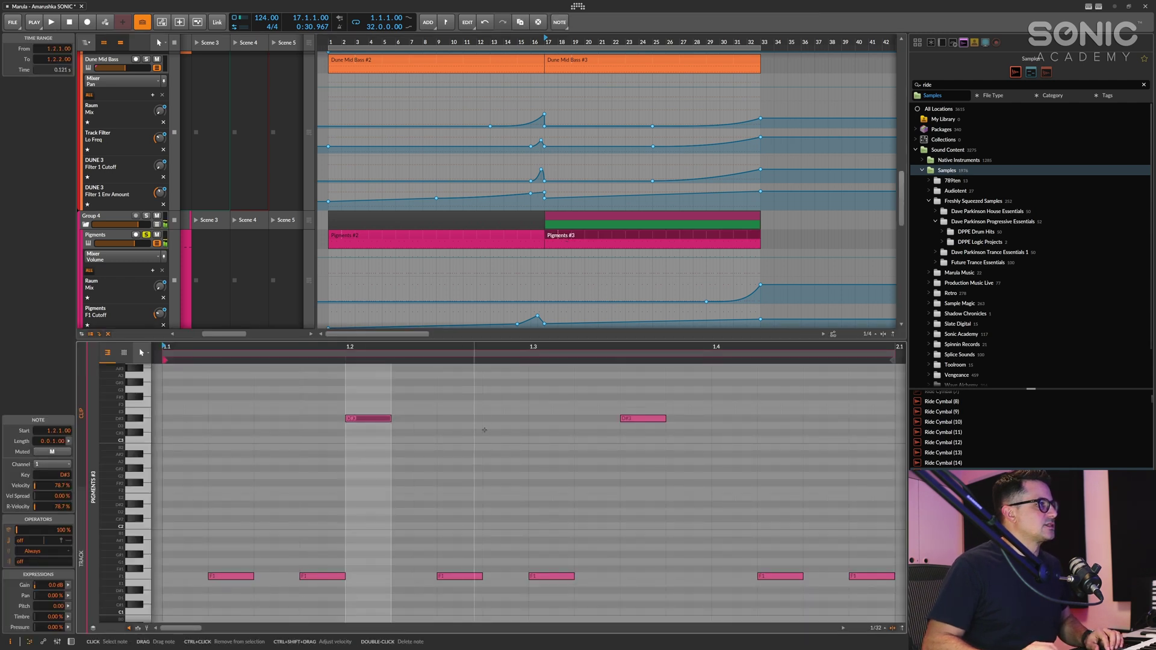
key(d)
Step: Solo the Hive track alongside Pigments, audition both from bar 17, and stop playback
click(554, 337)
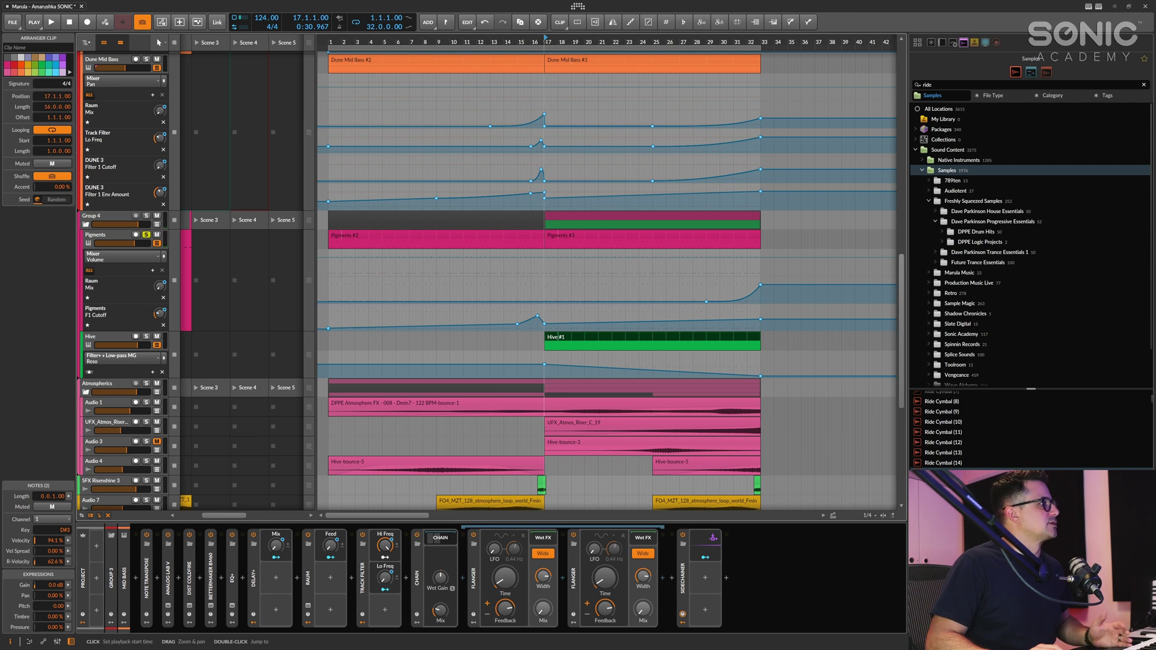
click(146, 337)
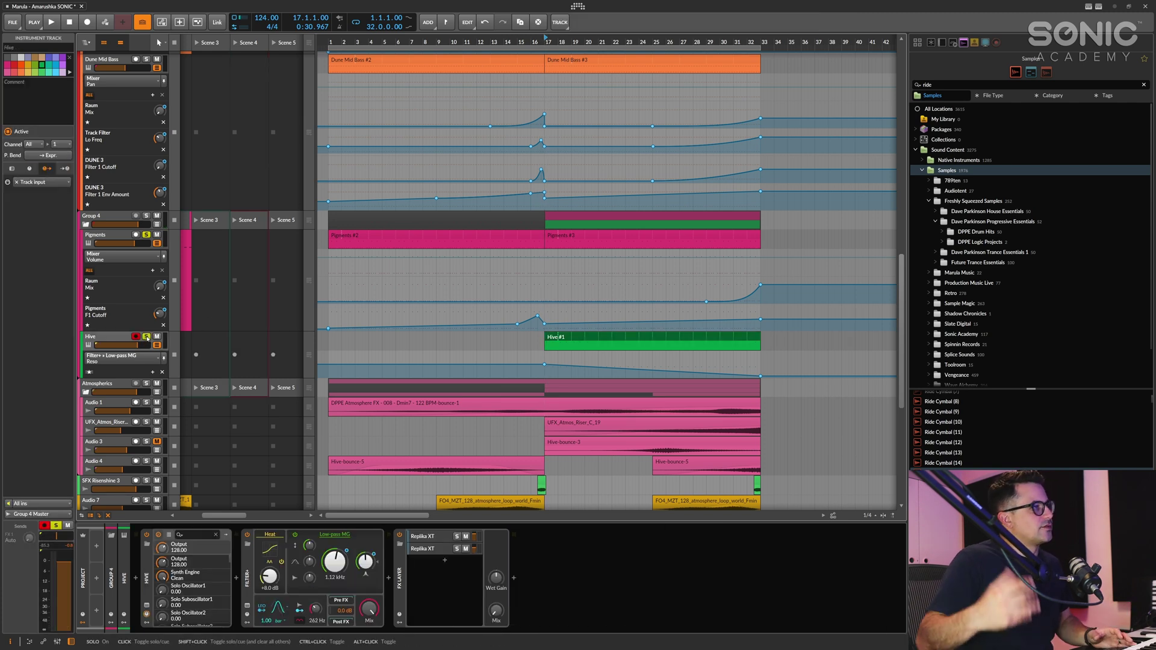
key(space)
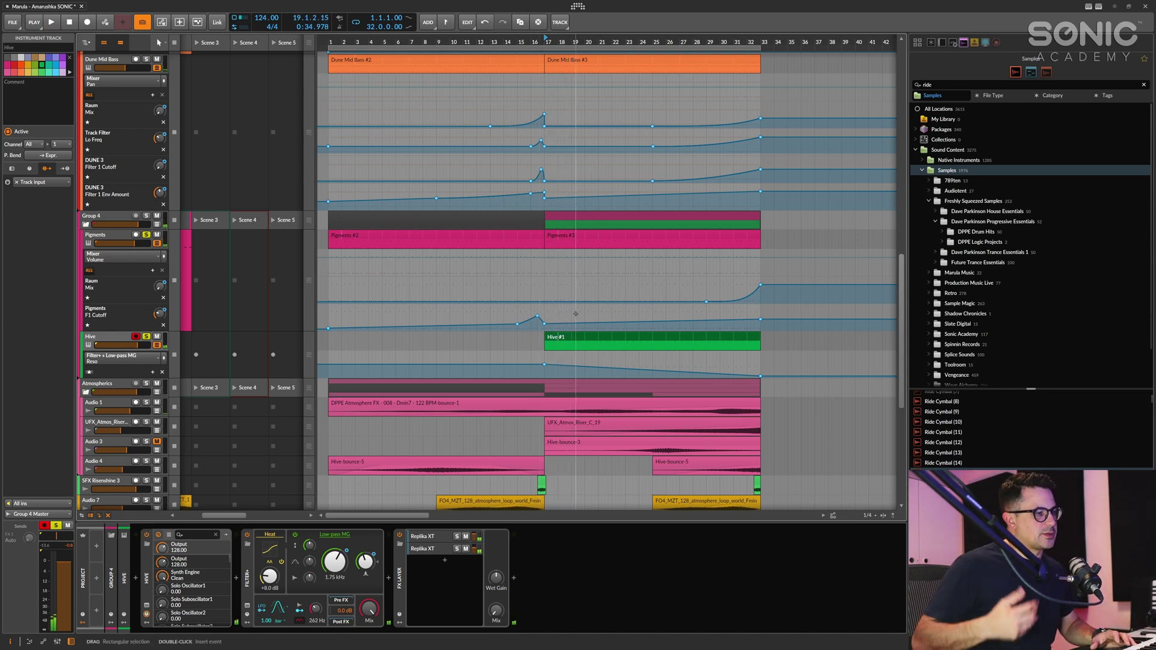
key(space)
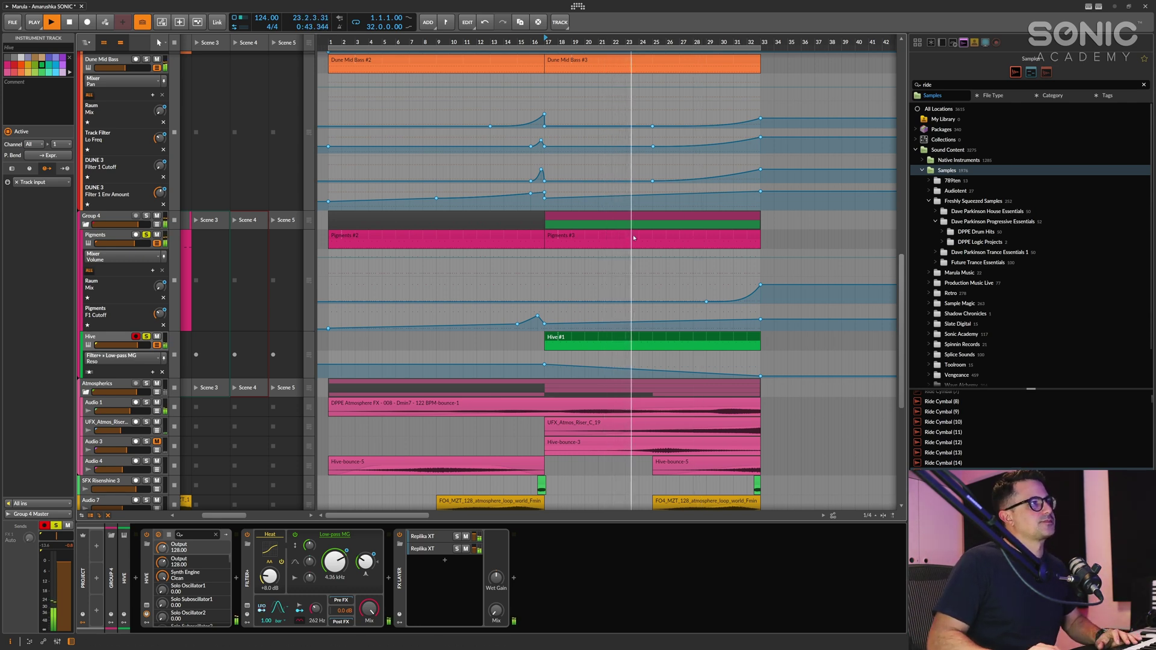
click(604, 227)
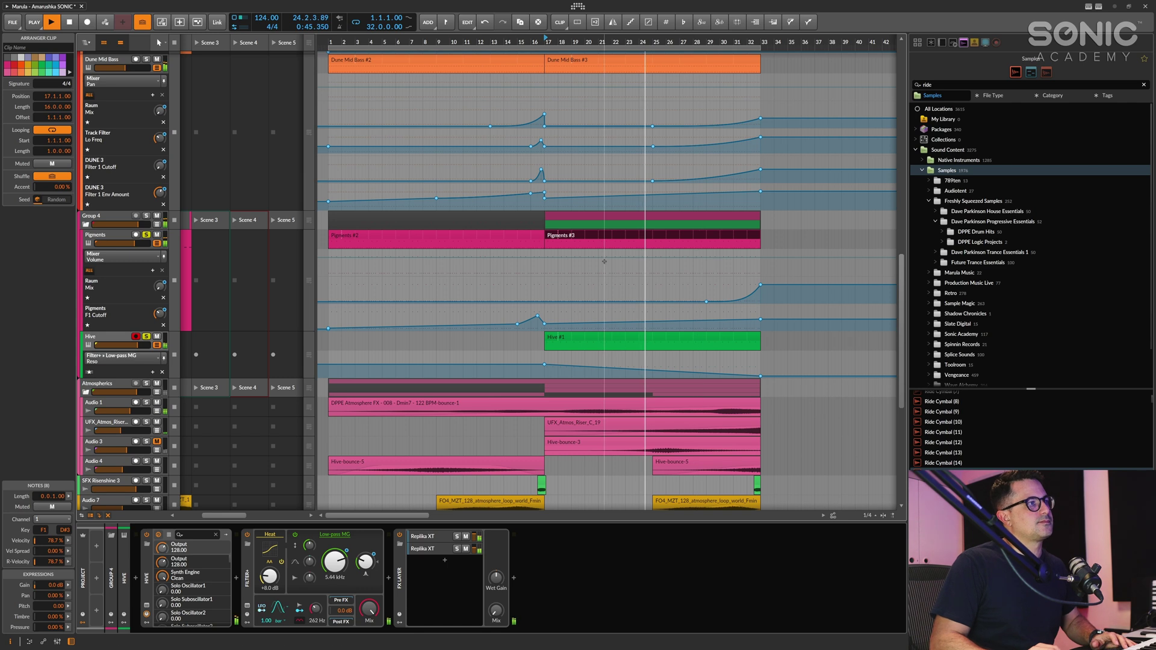
key(space)
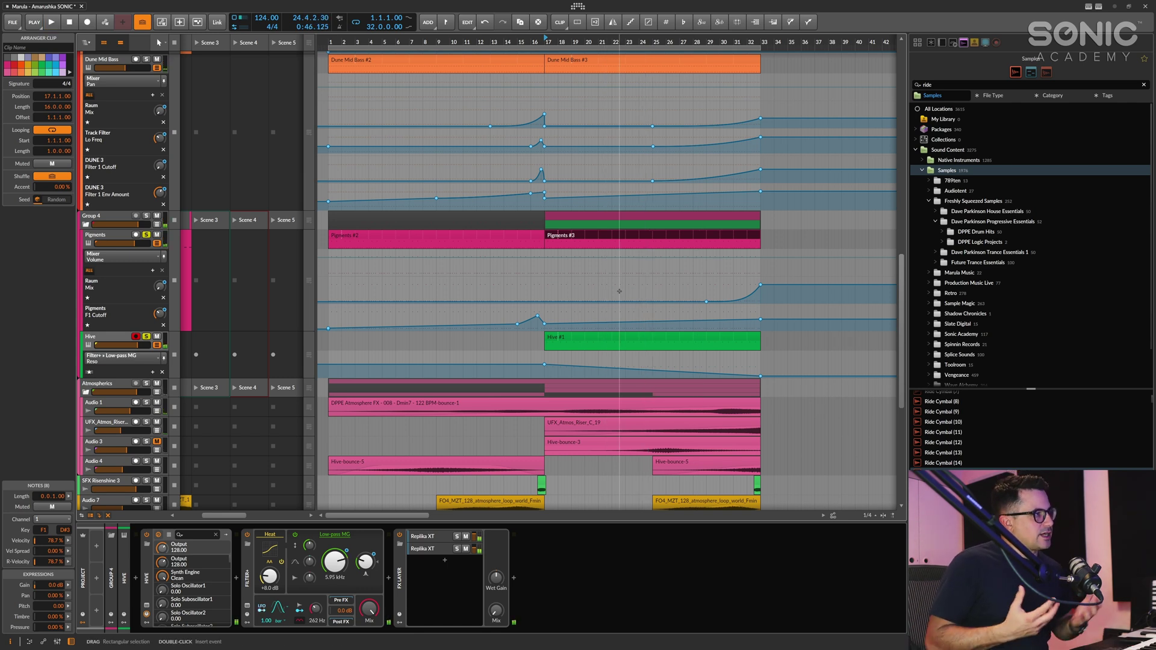
Step: Select the Hive-bounce-5 and DPPE Atmosphere FX clips, play from bar 1, and clear the Pigments and Hive solos
scroll(480, 397, down, 3)
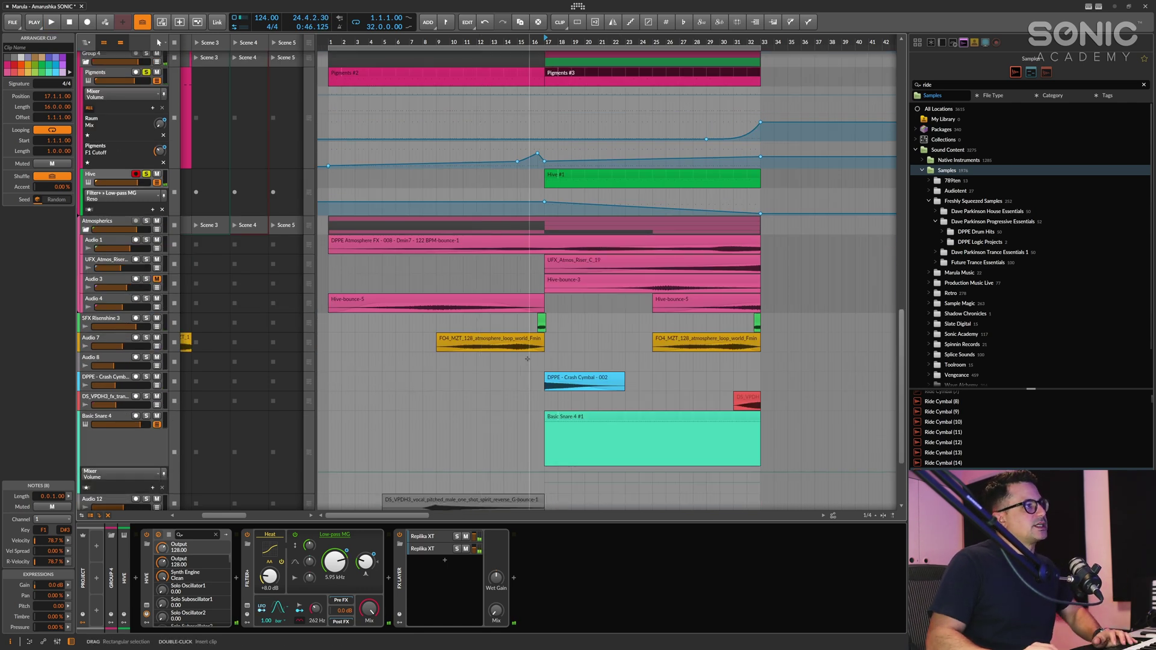
click(389, 304)
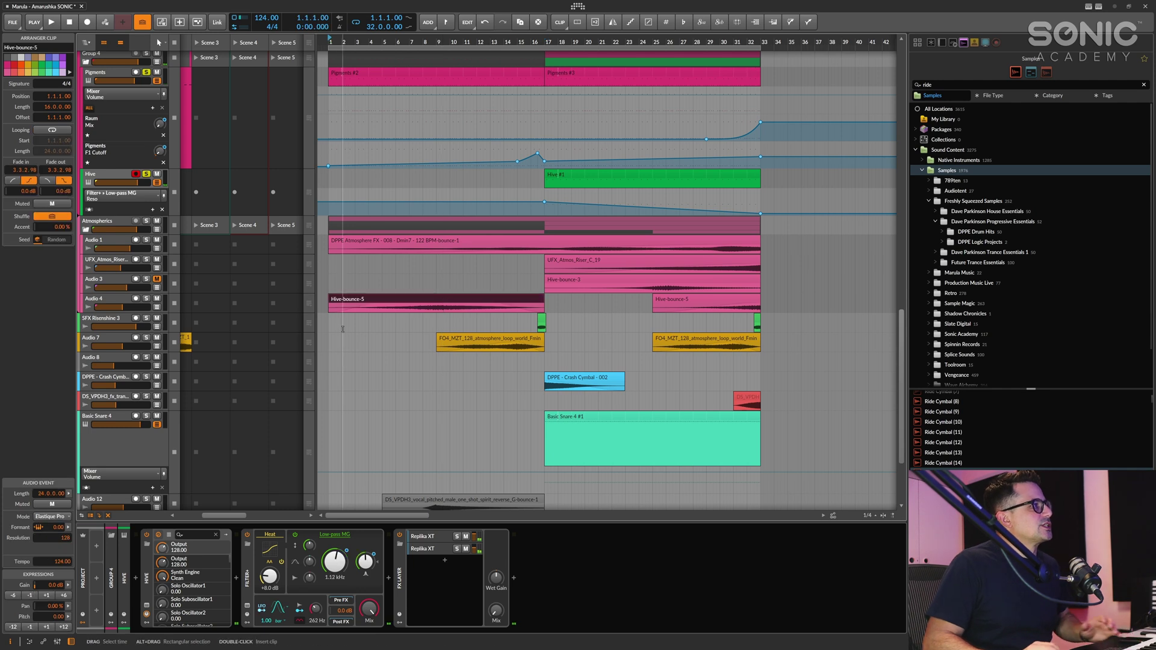
click(366, 242)
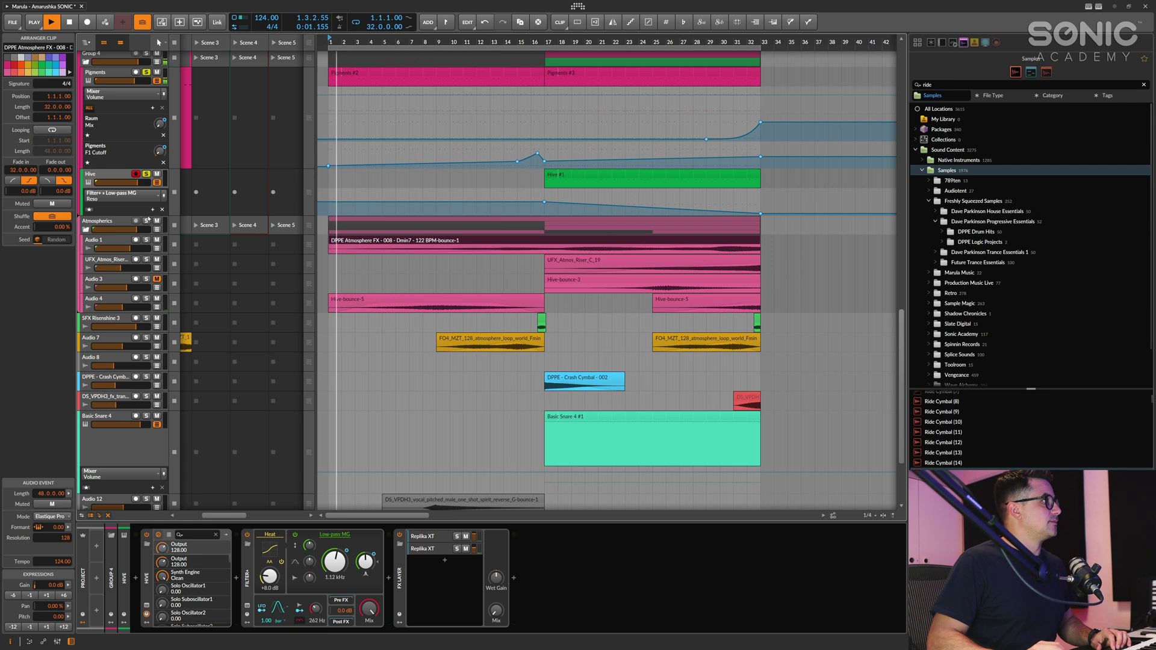
scroll(464, 295, up, 3)
click(464, 295)
scroll(279, 157, up, 10)
key(space)
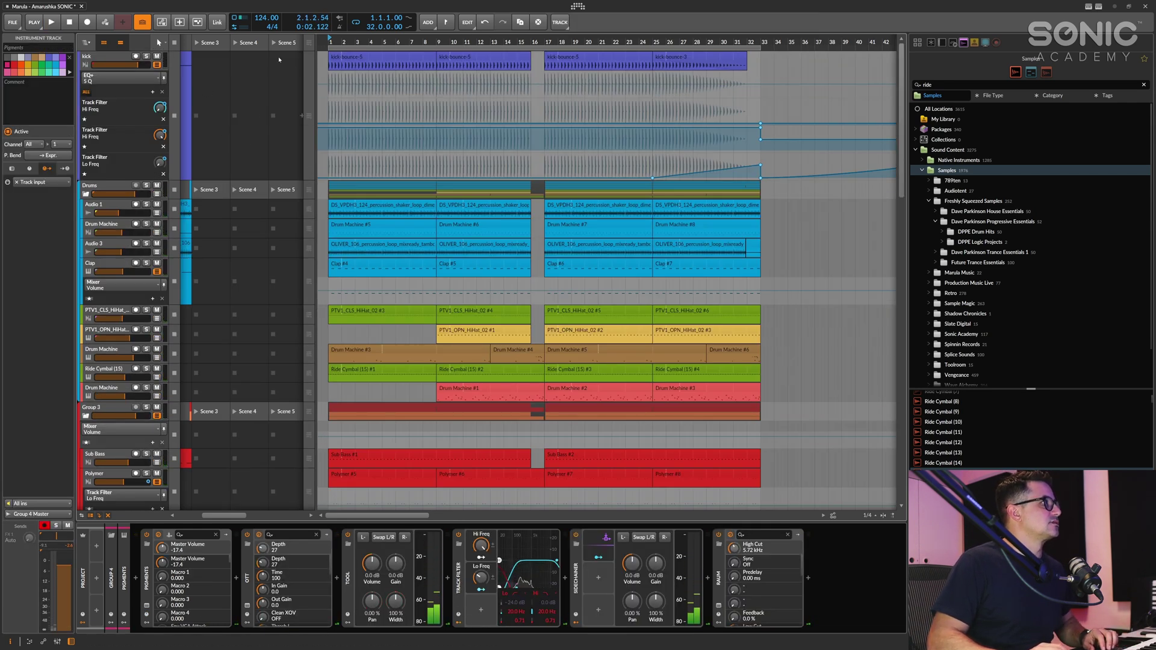
Step: Return to the Atmospherics group and play the arrangement's opening from bar 1 with all tracks audible
scroll(218, 407, down, 7)
scroll(218, 407, down, 12)
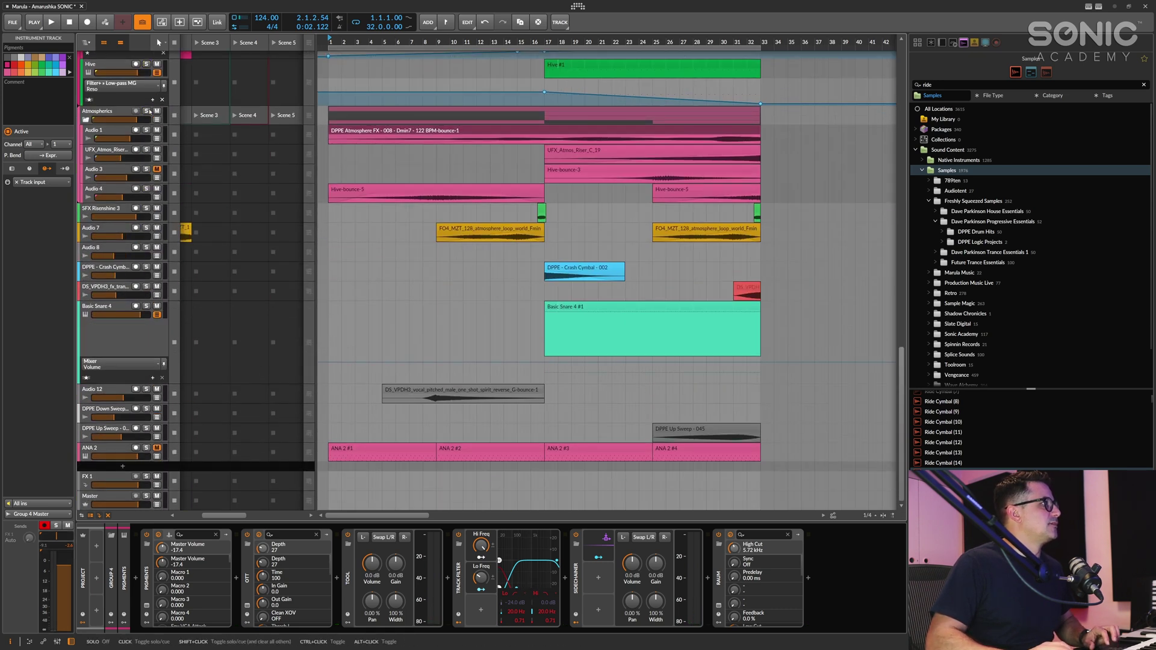
key(space)
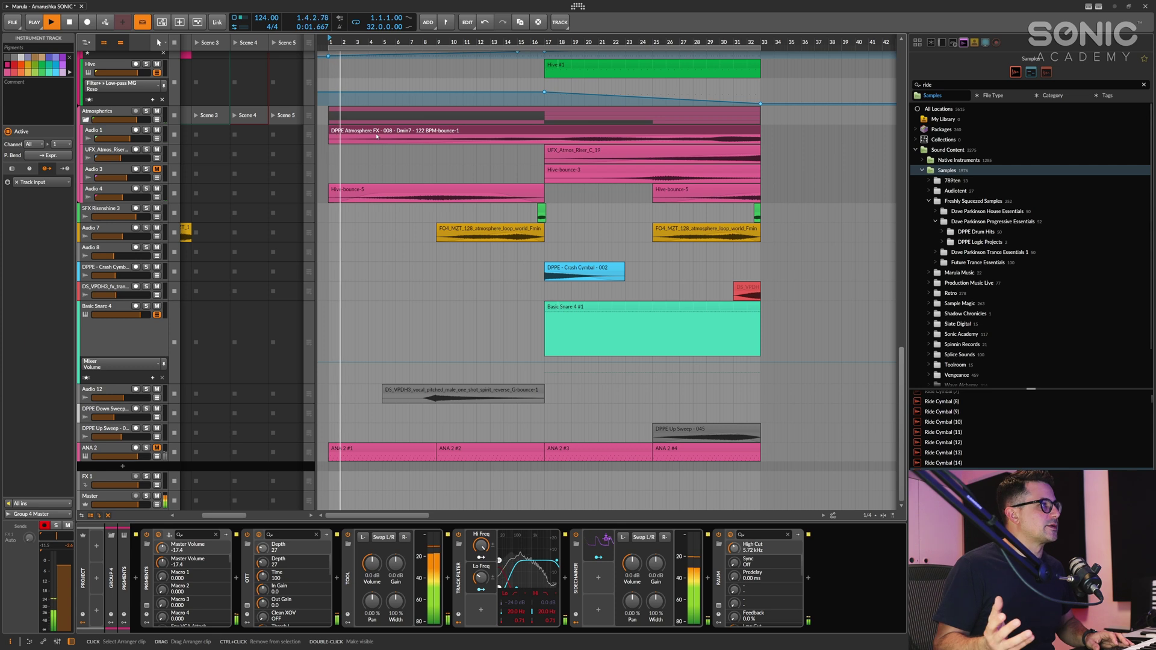
key(space)
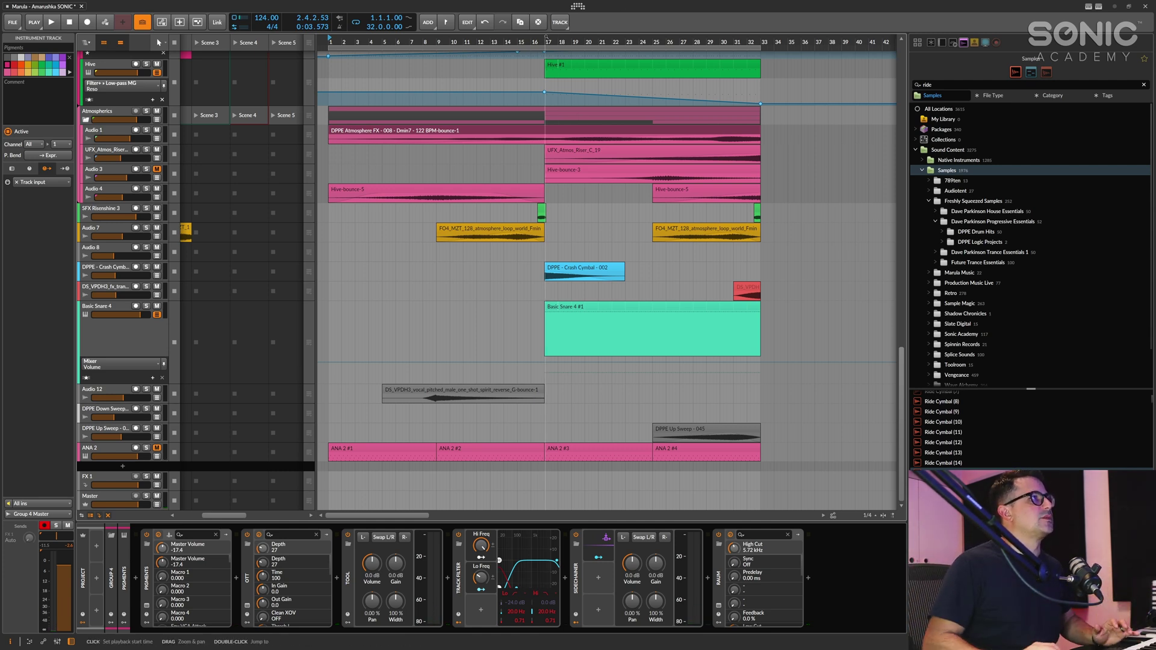
Step: Play from bar 17 and toggle the Atmospherics group's solo to compare it with the full mix
key(space)
click(146, 111)
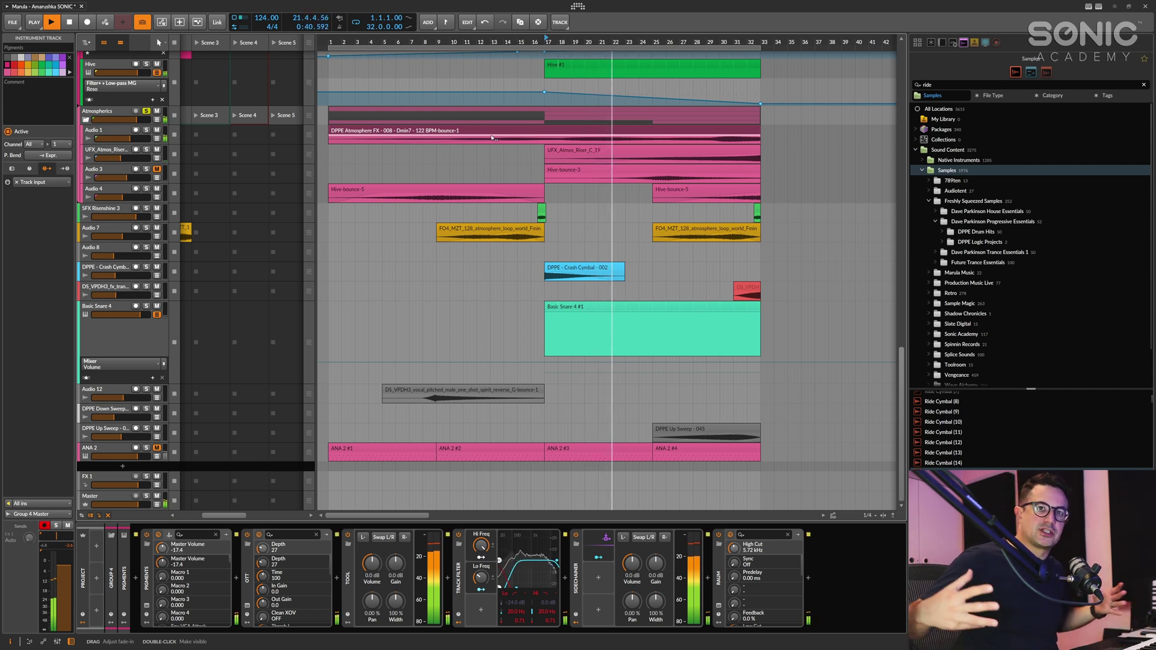
click(146, 111)
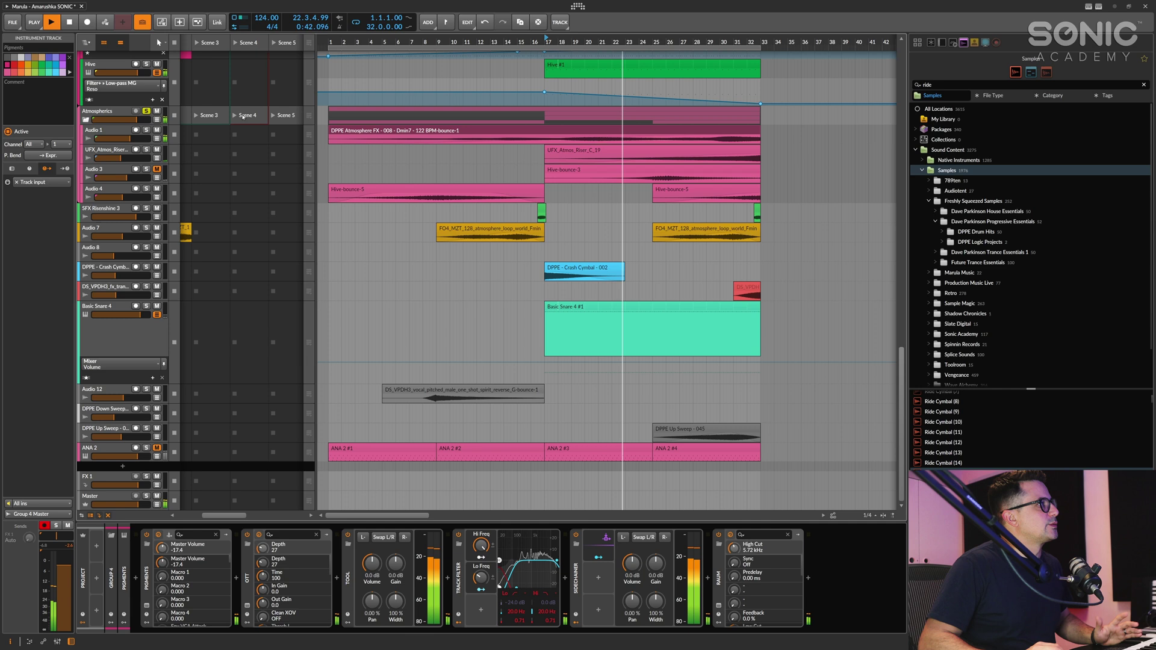
click(146, 110)
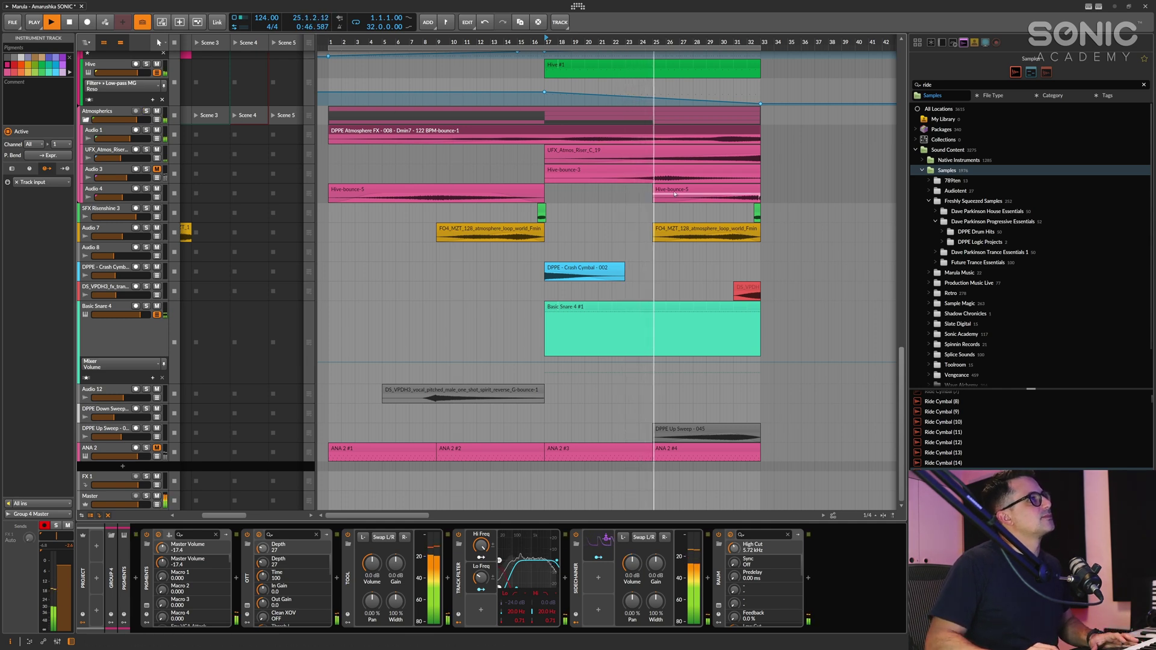
Step: Briefly unmute Audio 3 during playback to hear its Hive bounce, mute it again, and stop playback
click(157, 169)
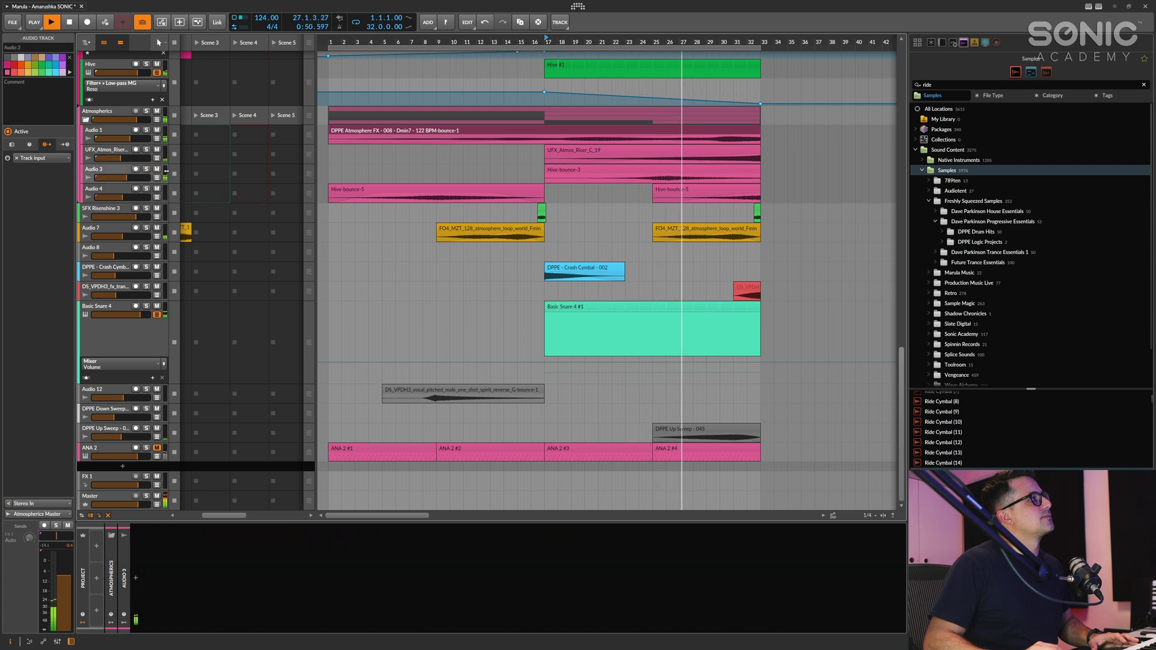
click(156, 169)
key(space)
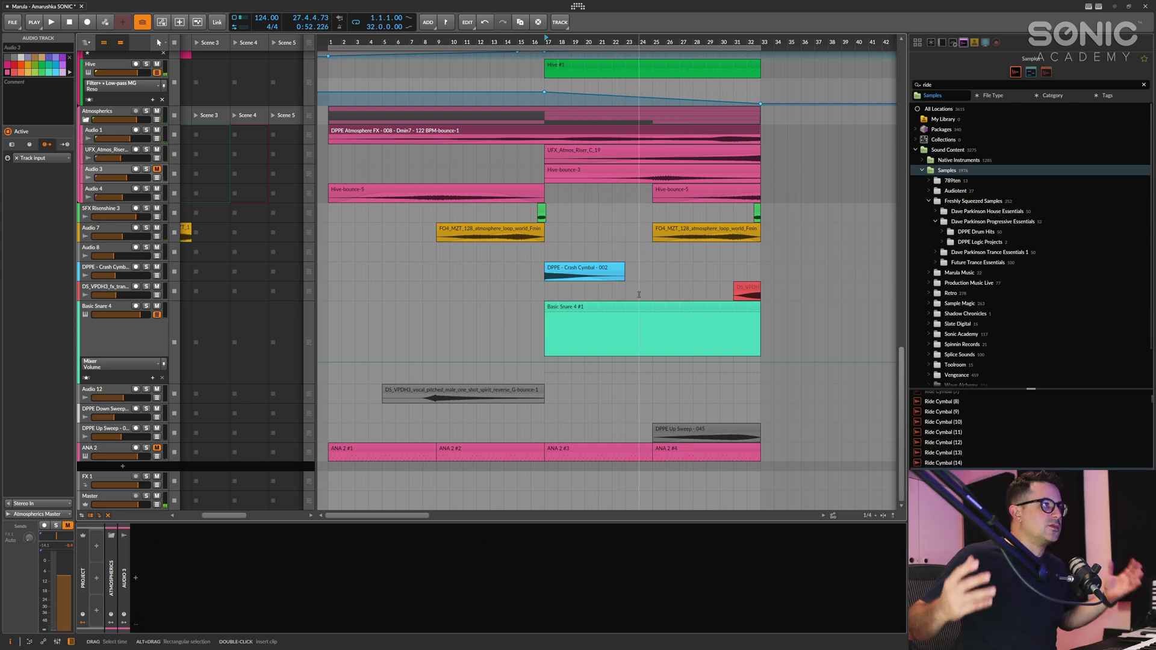
Step: Review the Basic Snare 4 #1 clip and the Drum Machine #4 fill at bar 13, finishing at bar 4 of the open hi-hat lane
click(663, 306)
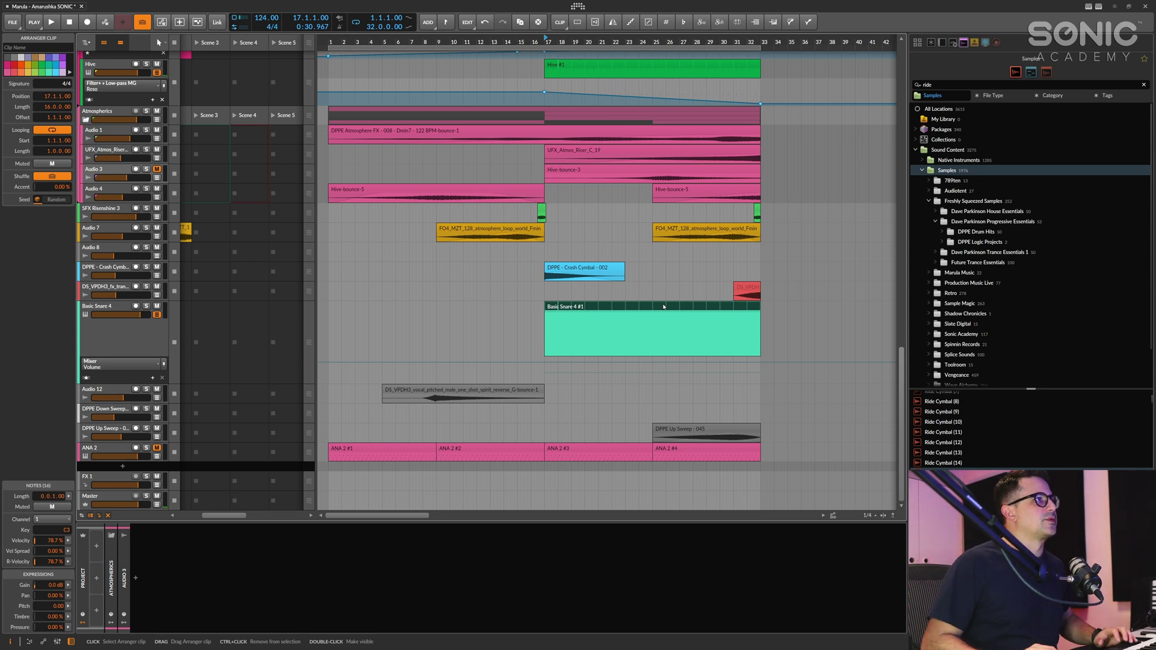
scroll(664, 306, up, 10)
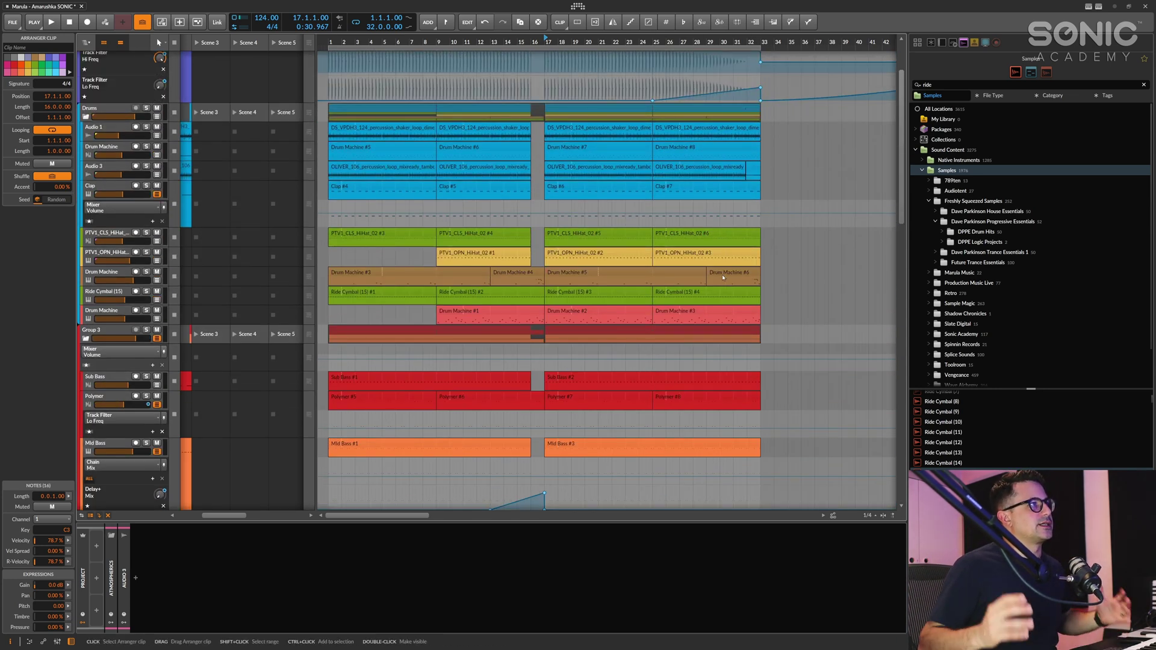
click(533, 273)
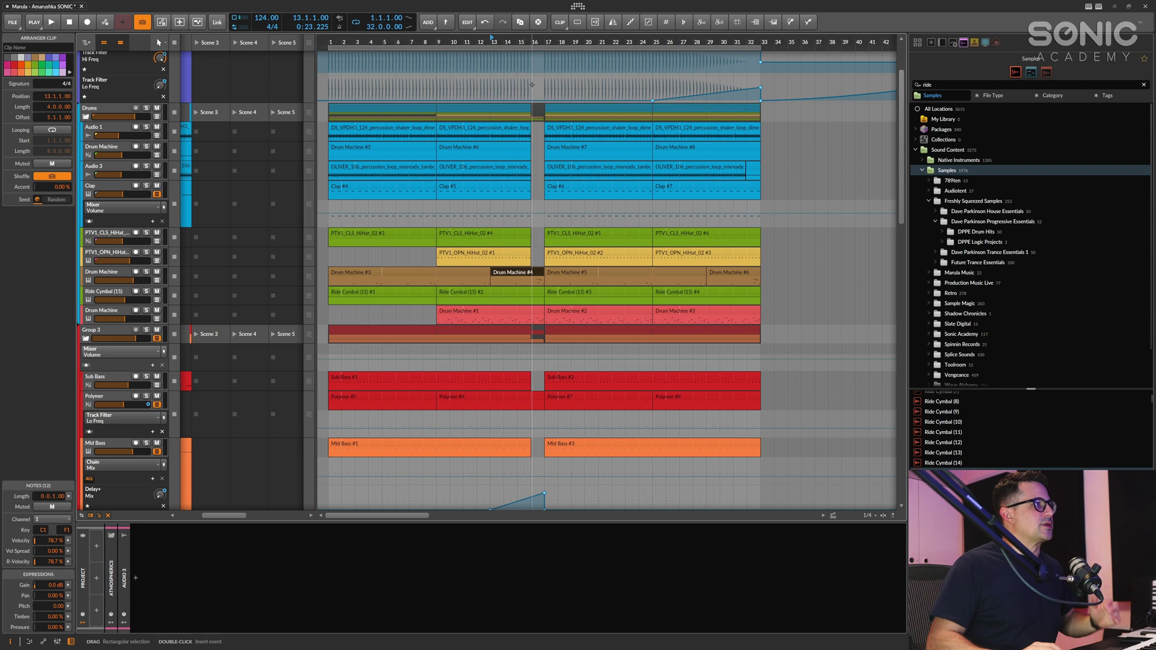
click(376, 258)
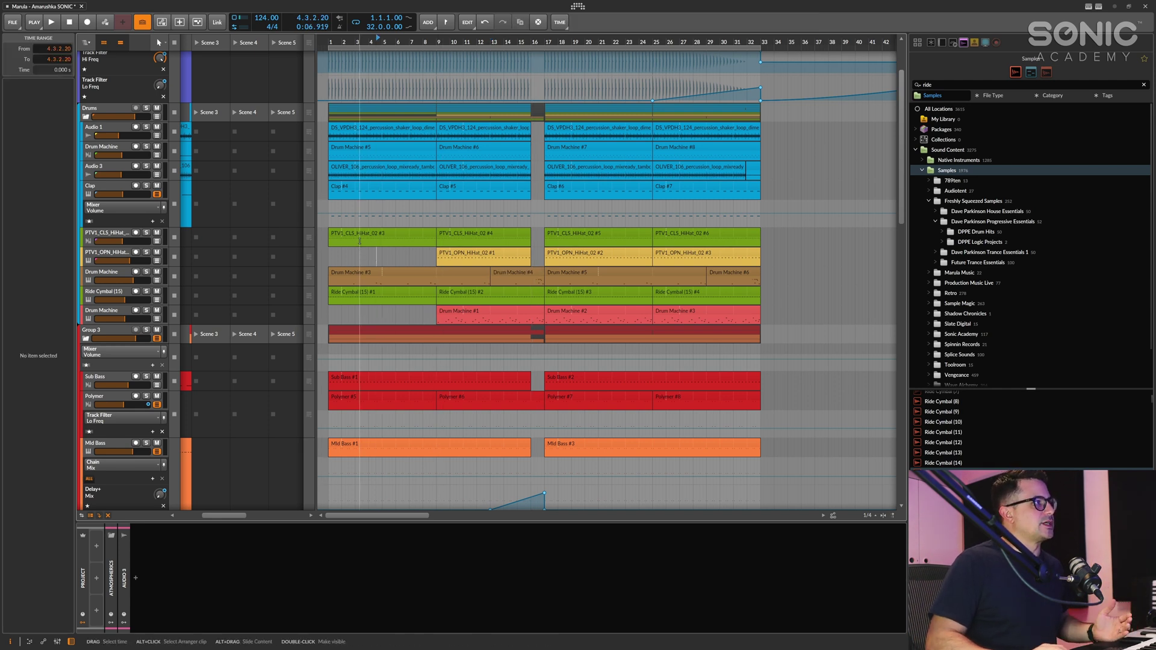
Step: Review the closed hi-hat clip at bar 1, then the open hi-hat and lowest drum machine clips entering at bar 9
click(381, 233)
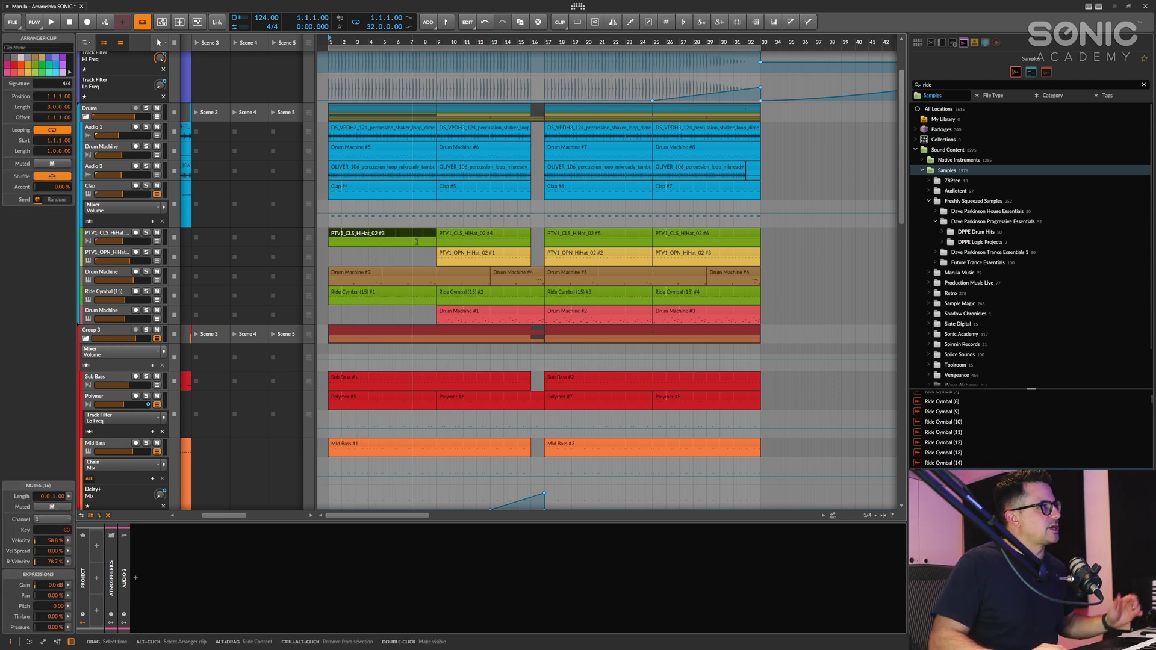
click(456, 255)
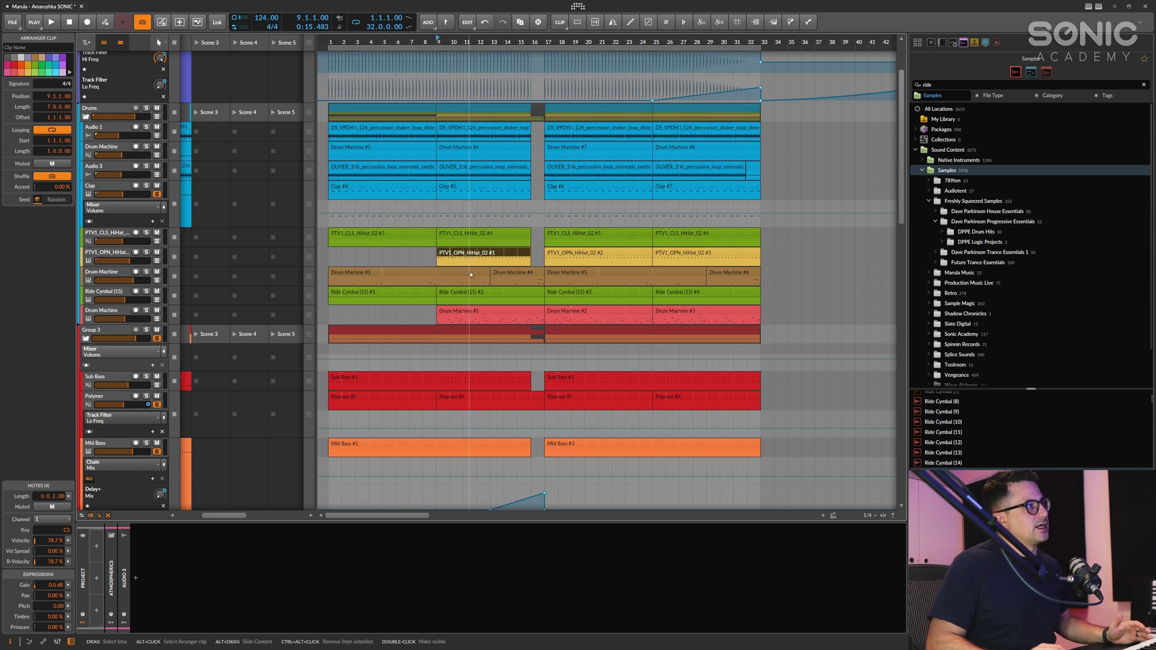
click(470, 313)
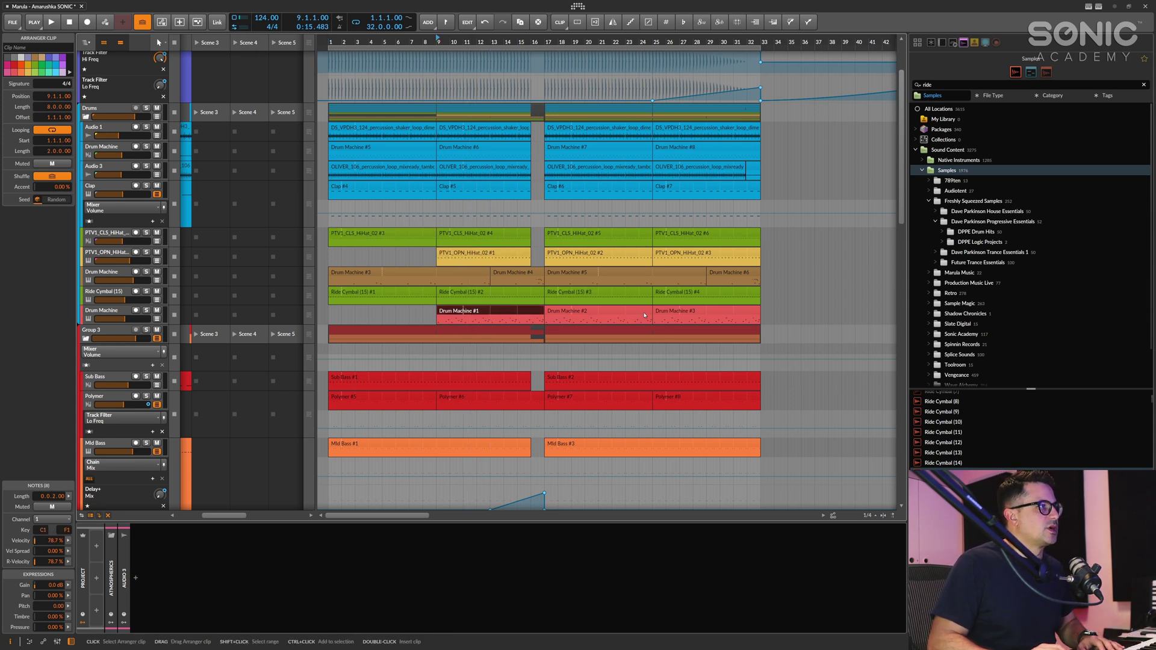
Step: Delete the two ride cymbal clips that fill bars 1 to 16
click(514, 294)
shift+click(380, 294)
key(Delete)
Step: Copy the ride cymbal clip from bar 17 to bar 1 and duplicate it to bar 9
click(602, 292)
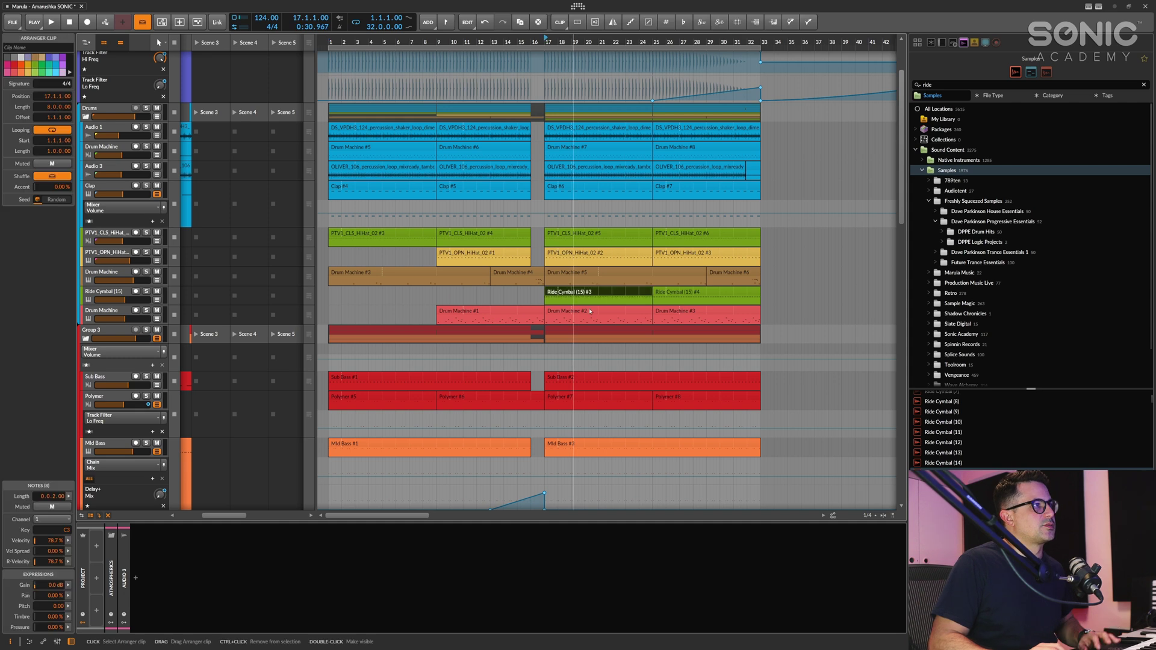
click(671, 292)
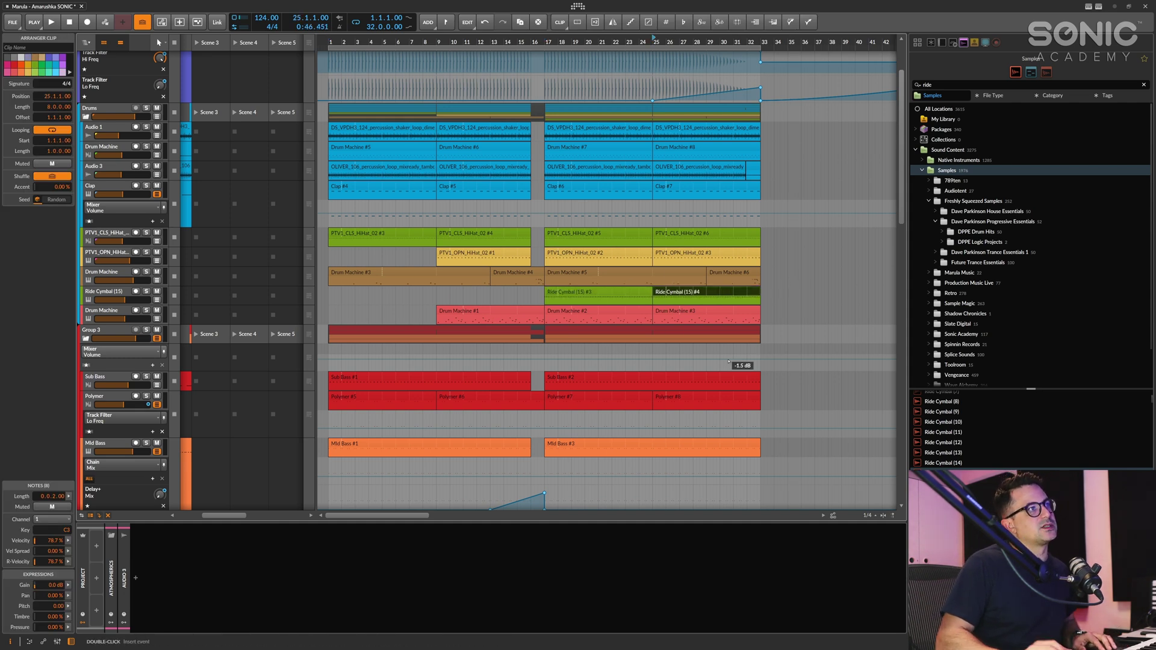
click(621, 293)
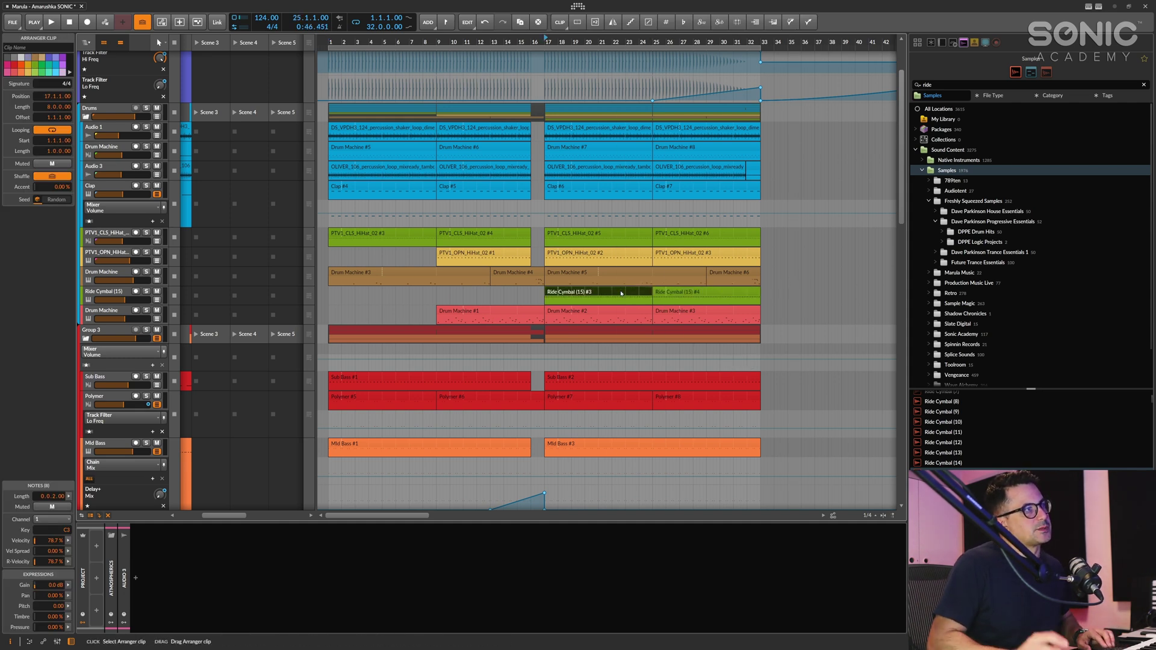
drag(578, 294, 396, 290)
key(ctrl+d)
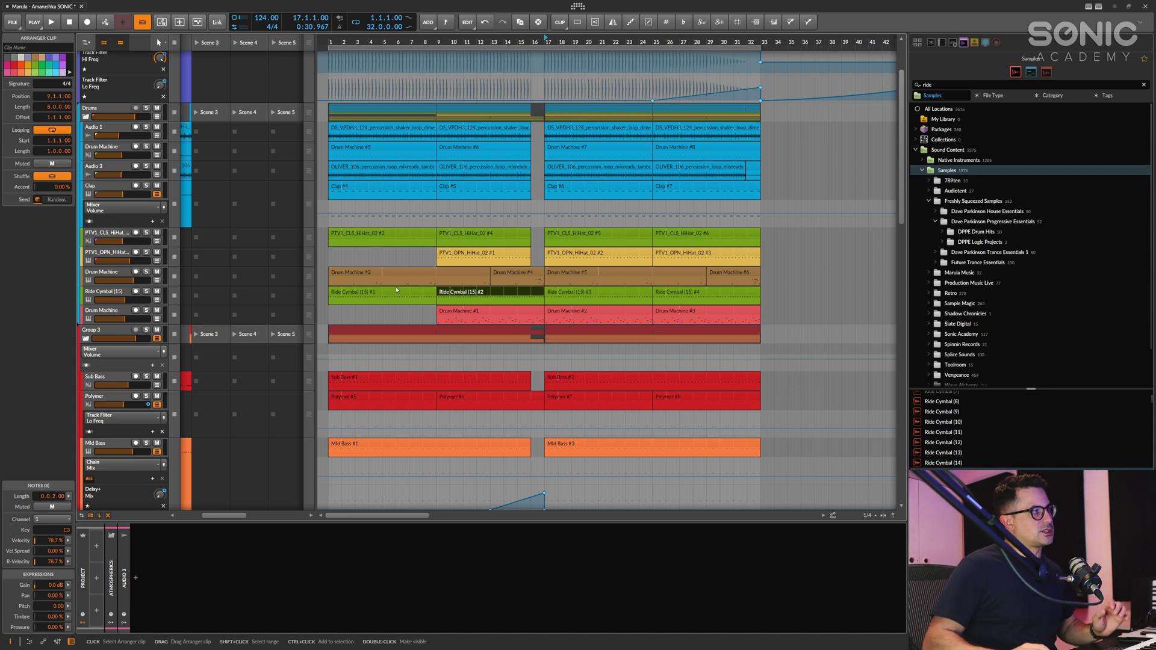
Step: Examine the ride cymbal and lowest drum machine lanes around bar 9 alongside the kick and bass tracks
click(403, 313)
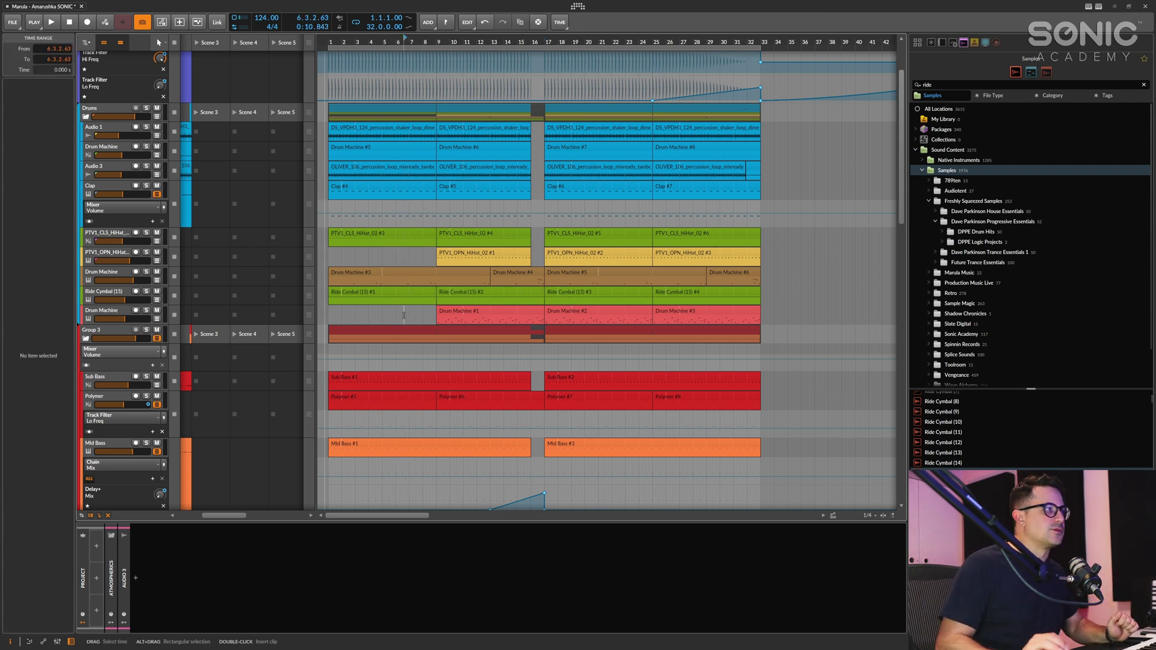
click(363, 573)
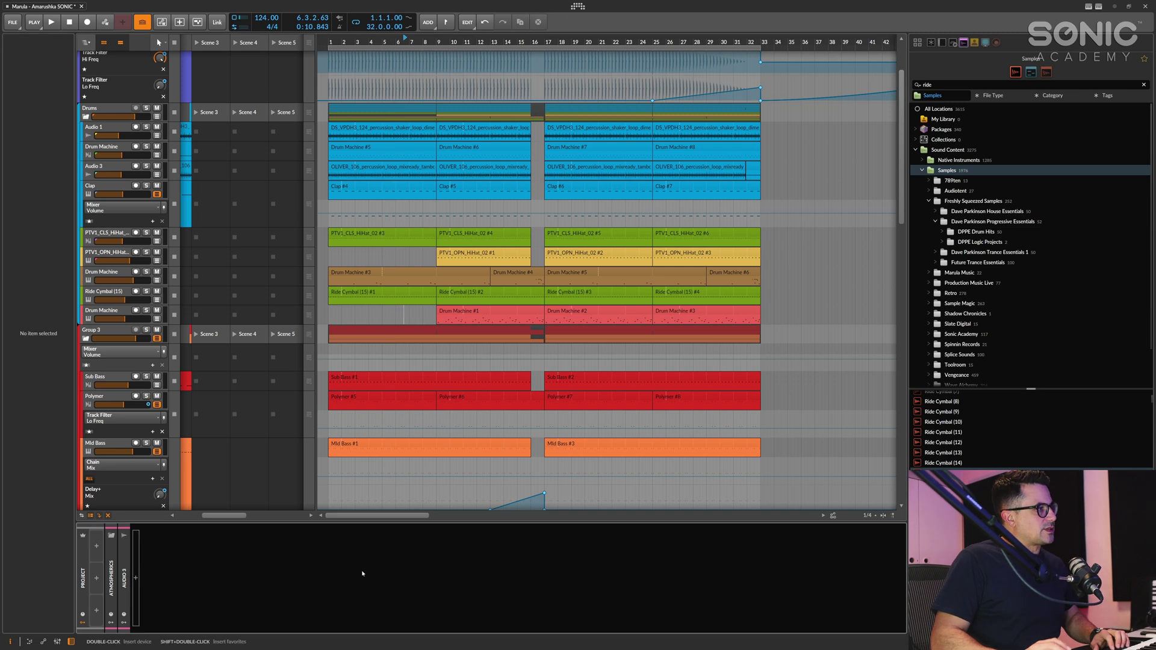
scroll(383, 325, down, 10)
scroll(383, 325, up, 12)
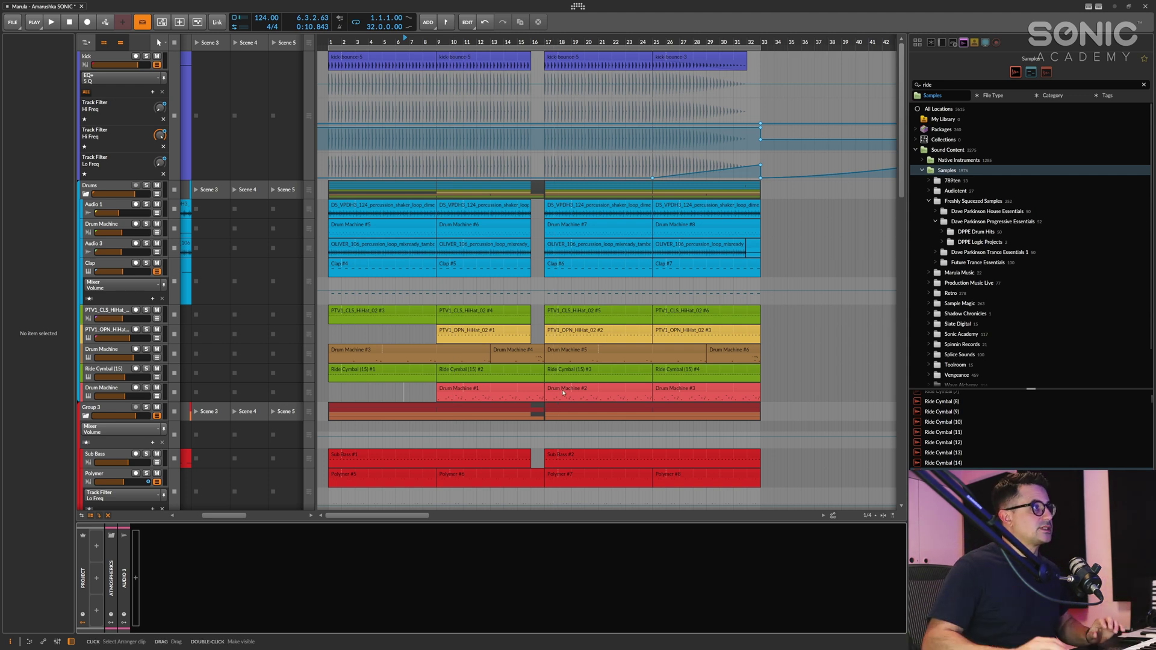
click(469, 369)
click(457, 388)
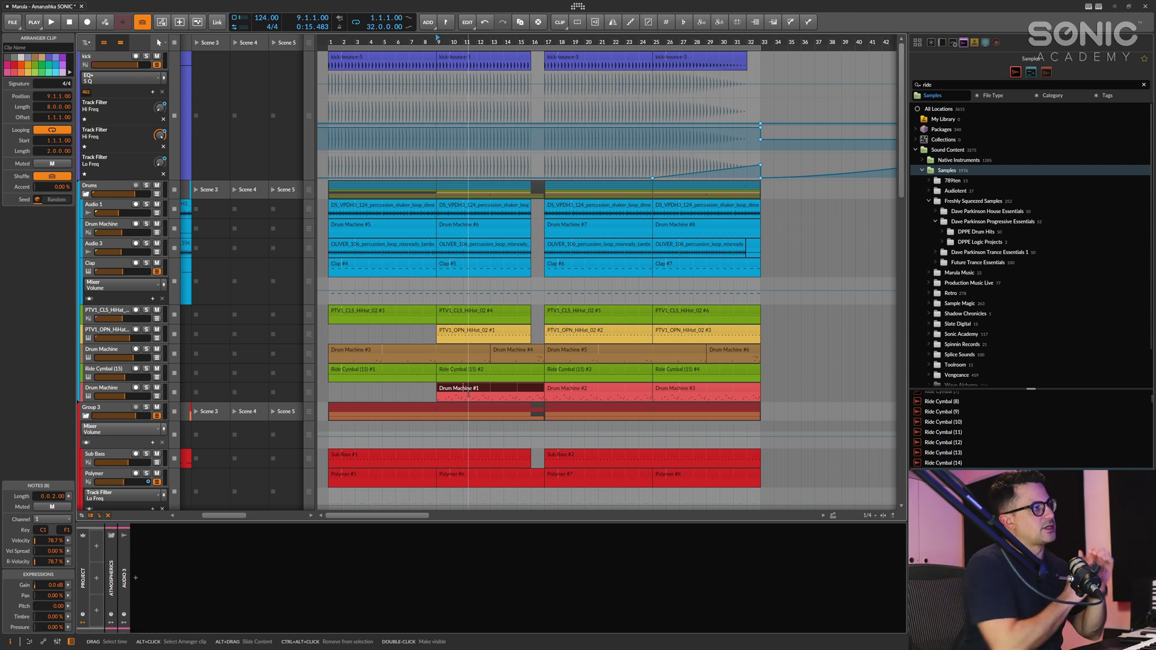
scroll(602, 271, down, 5)
click(371, 583)
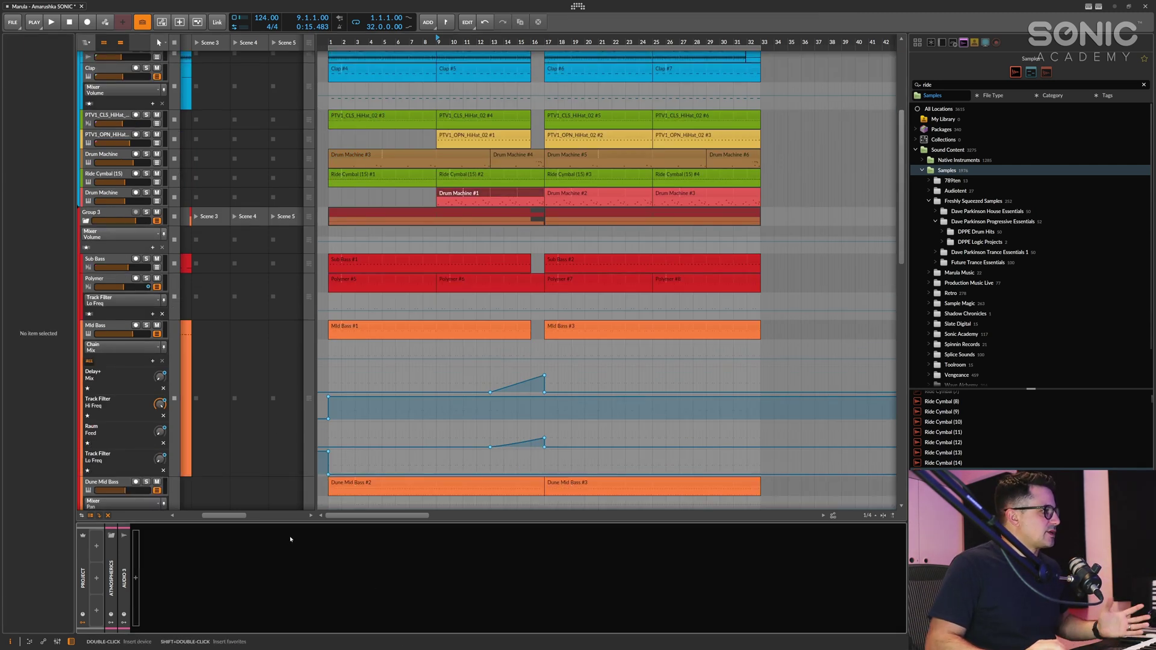
scroll(602, 271, up, 5)
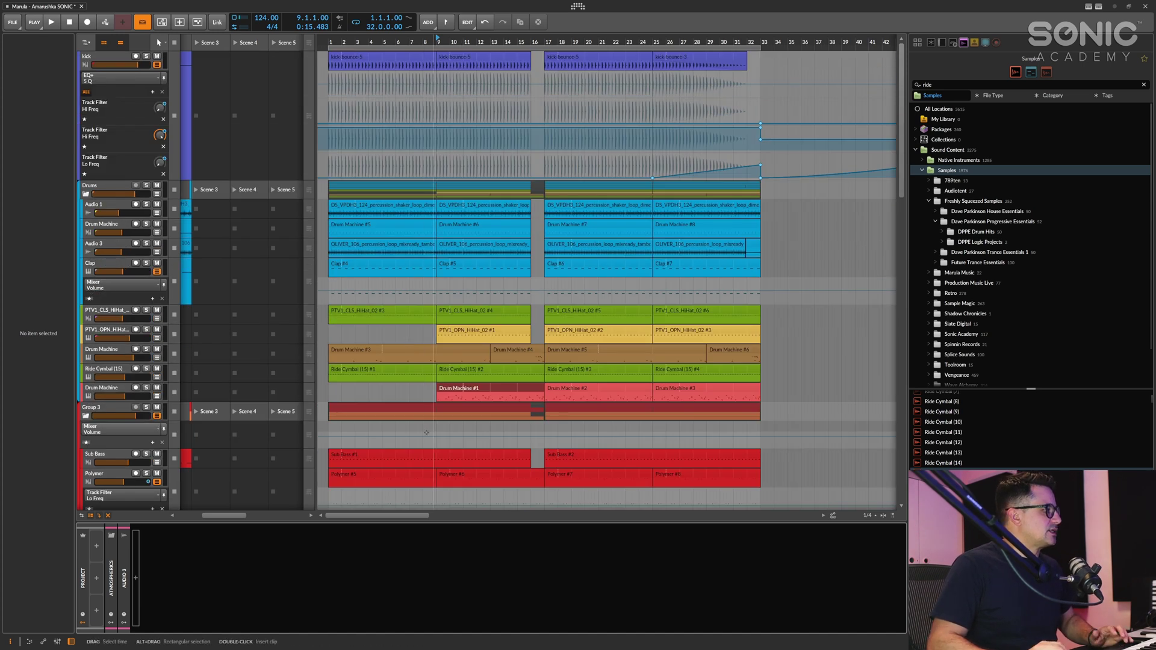
Step: Add a Curves modulator at project level
click(89, 600)
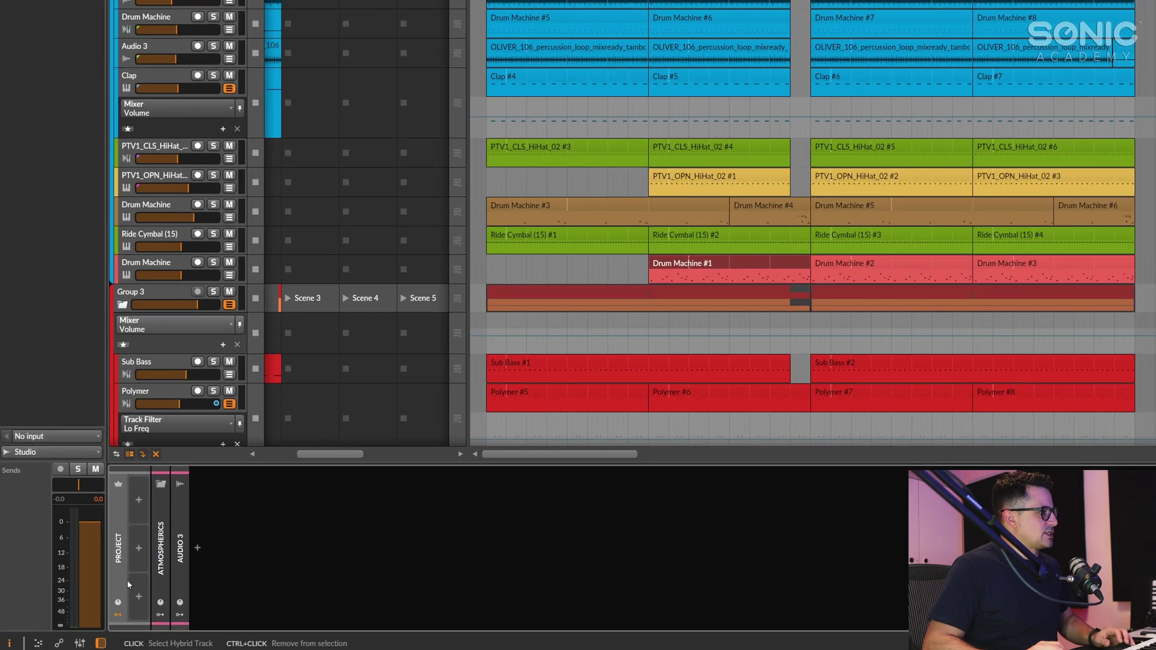
click(315, 606)
click(138, 502)
text(curve)
key(Down)
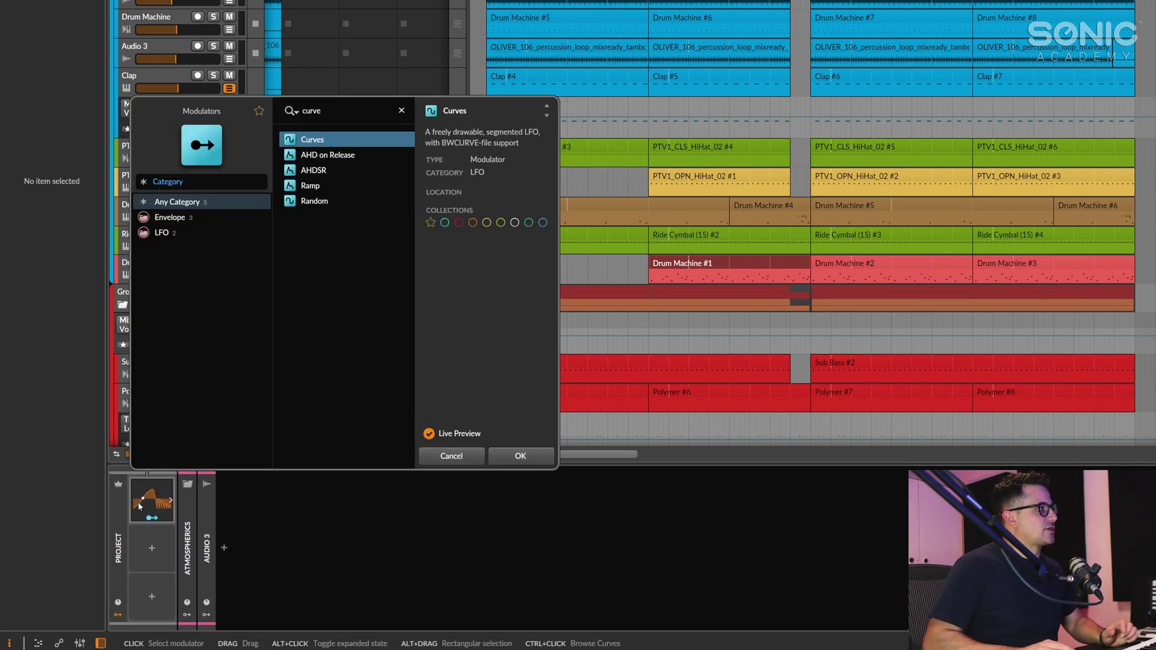
key(Return)
Step: Set the Curves modulator's time unit to bar and its trigger mode to Sync
click(133, 489)
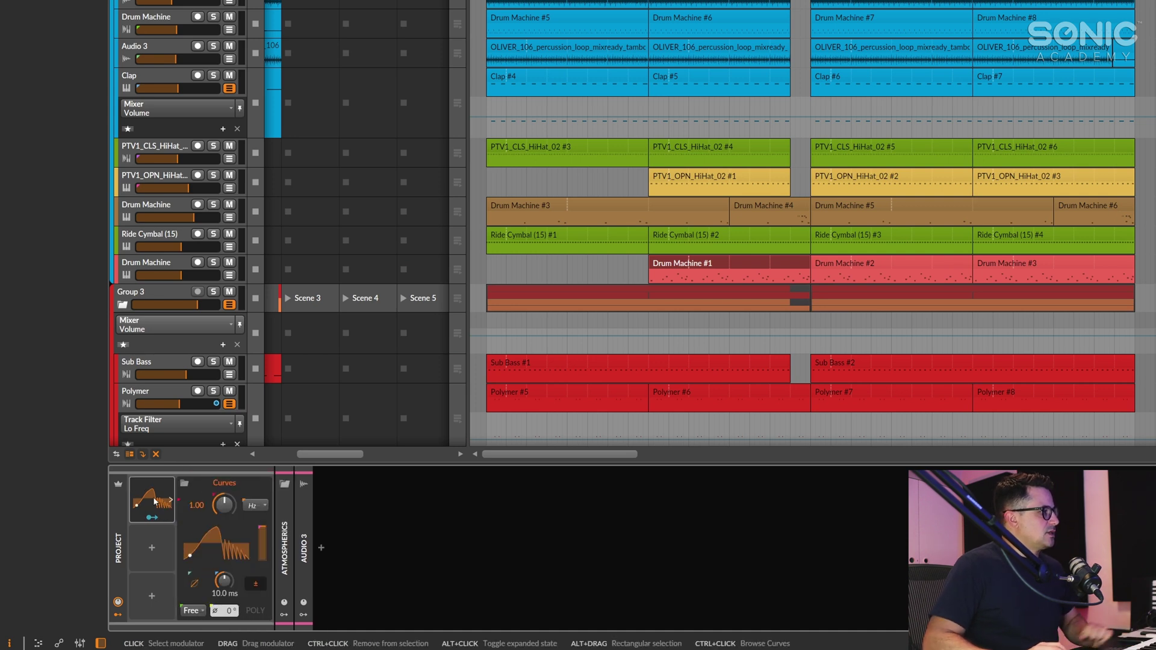
click(254, 505)
click(283, 252)
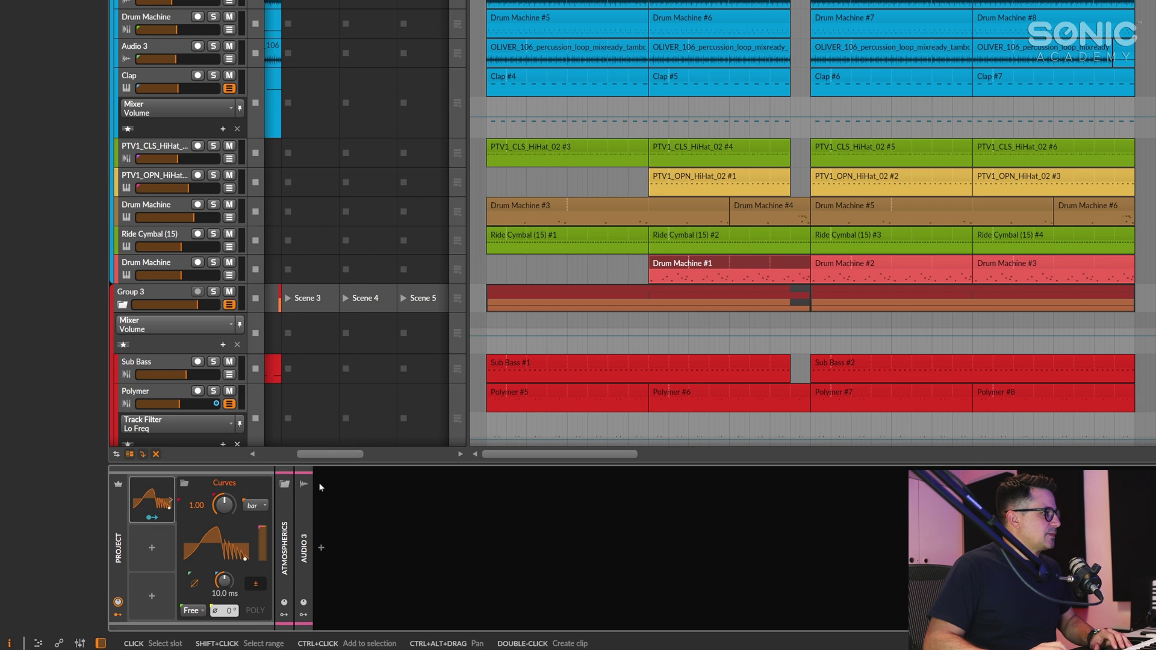
click(191, 611)
click(195, 567)
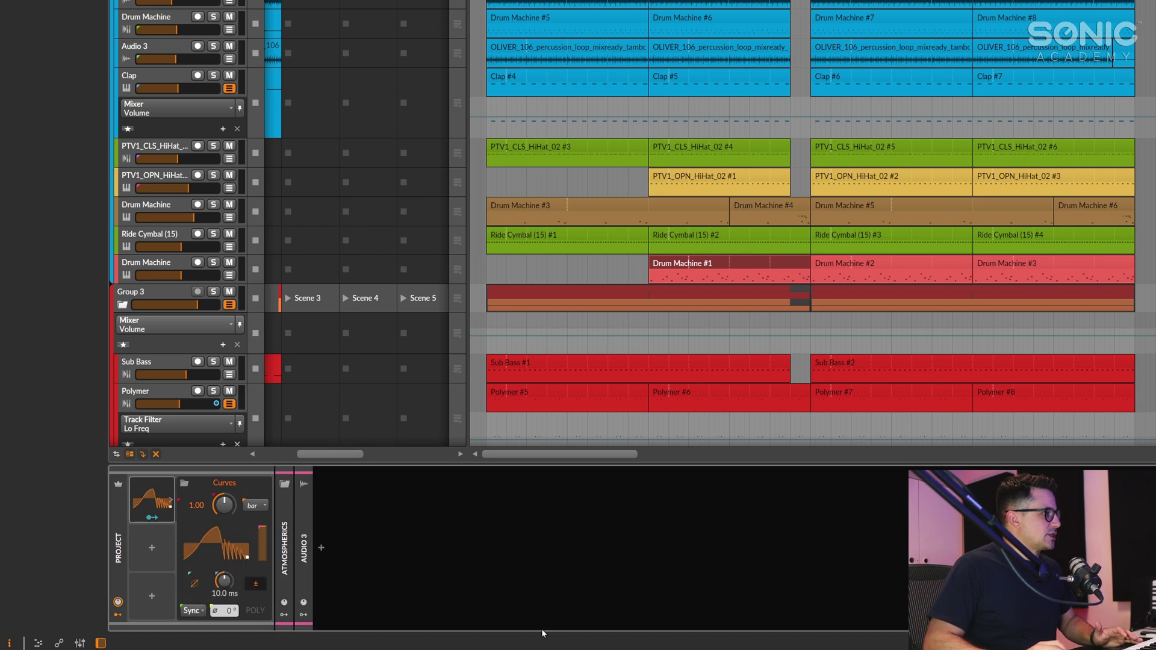
Step: Set the Curves modulator's rate to 8 bars
click(156, 504)
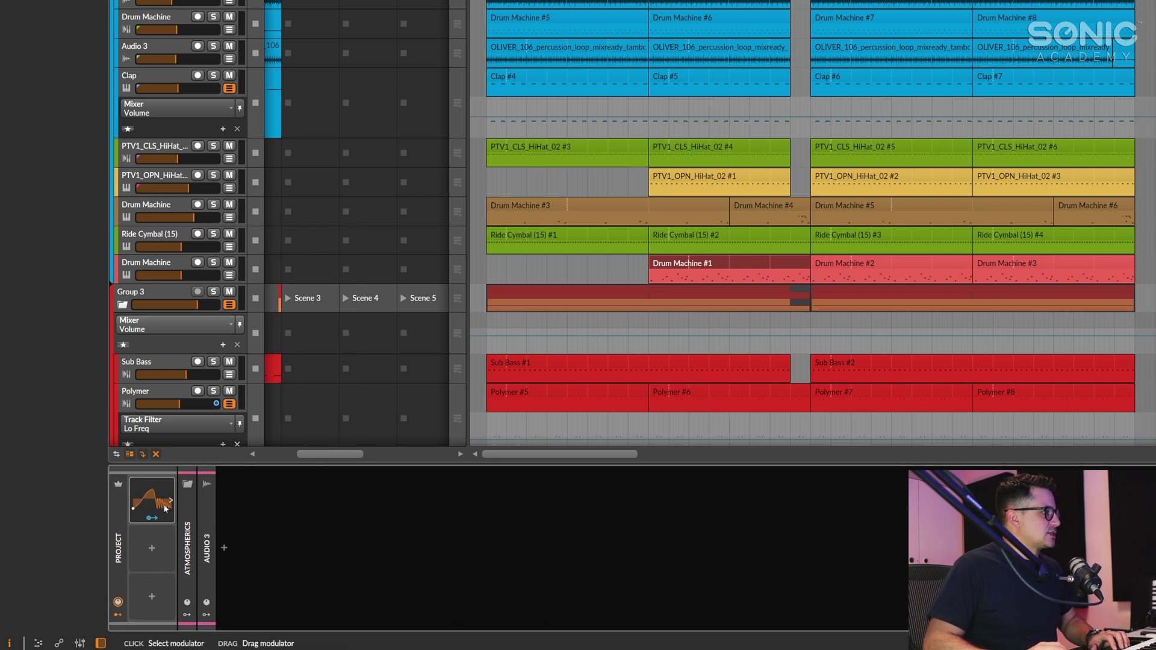
click(156, 505)
ctrl+click(198, 505)
text(8)
key(Return)
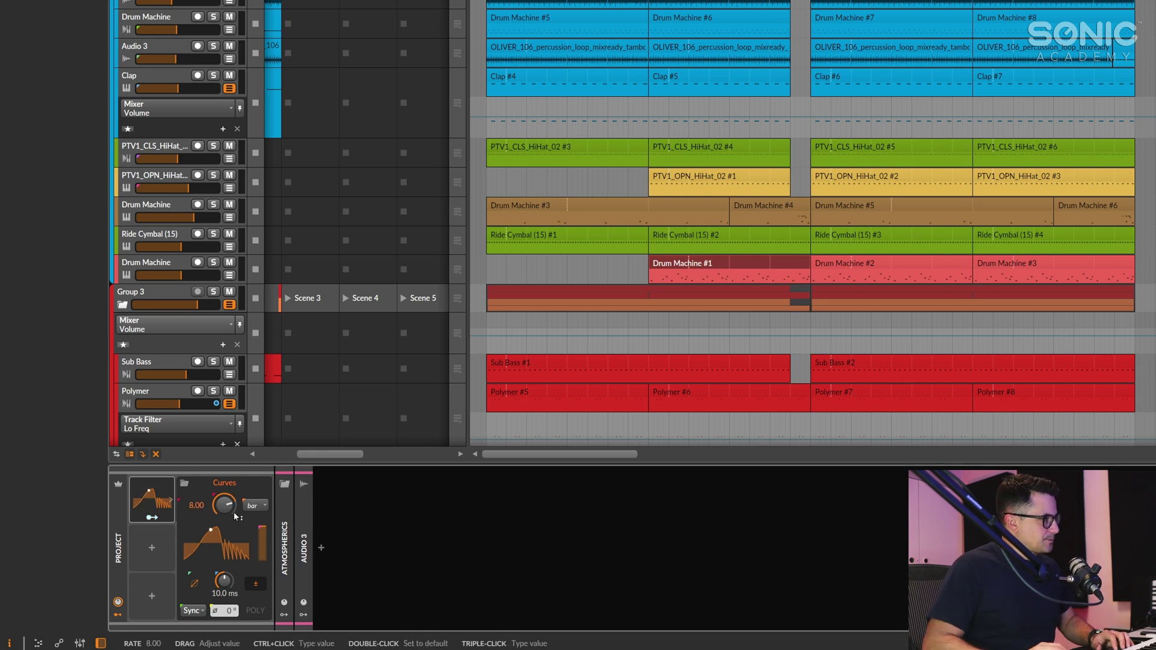
Step: Open the Curves modulator's shape for editing and reset it to the Init triangle
click(156, 504)
click(156, 505)
click(215, 550)
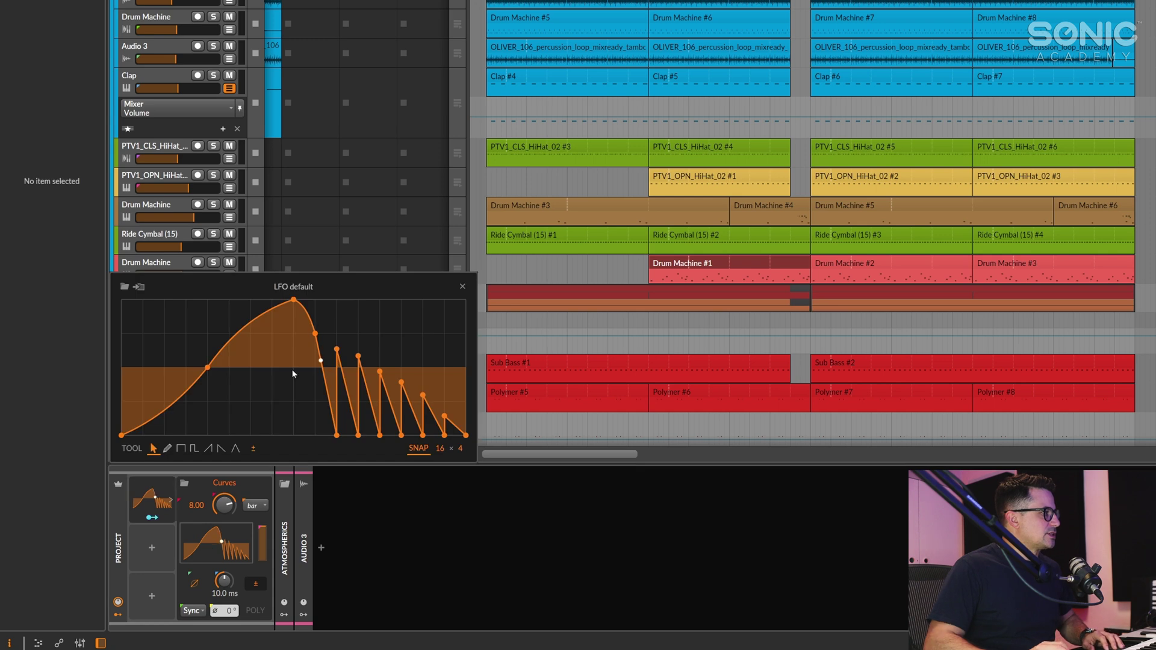
right_click(320, 374)
click(363, 479)
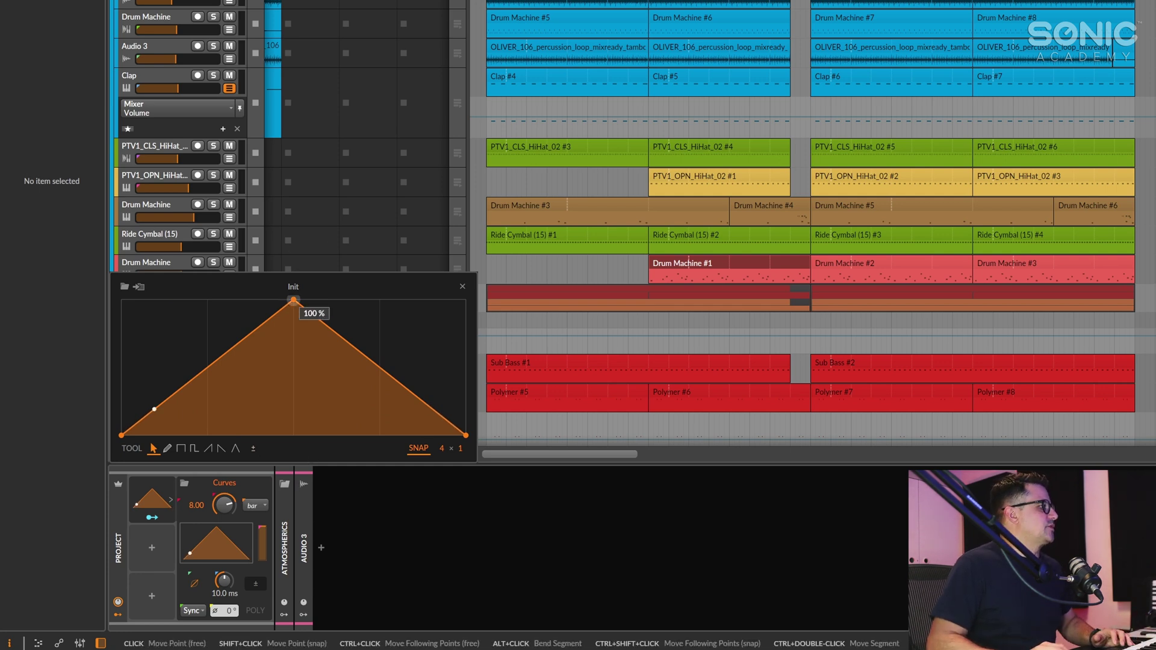
Step: Reshape the curve to stay at zero for three quarters of its length, then ramp to 100% over the final quarter
drag(293, 300, 649, 303)
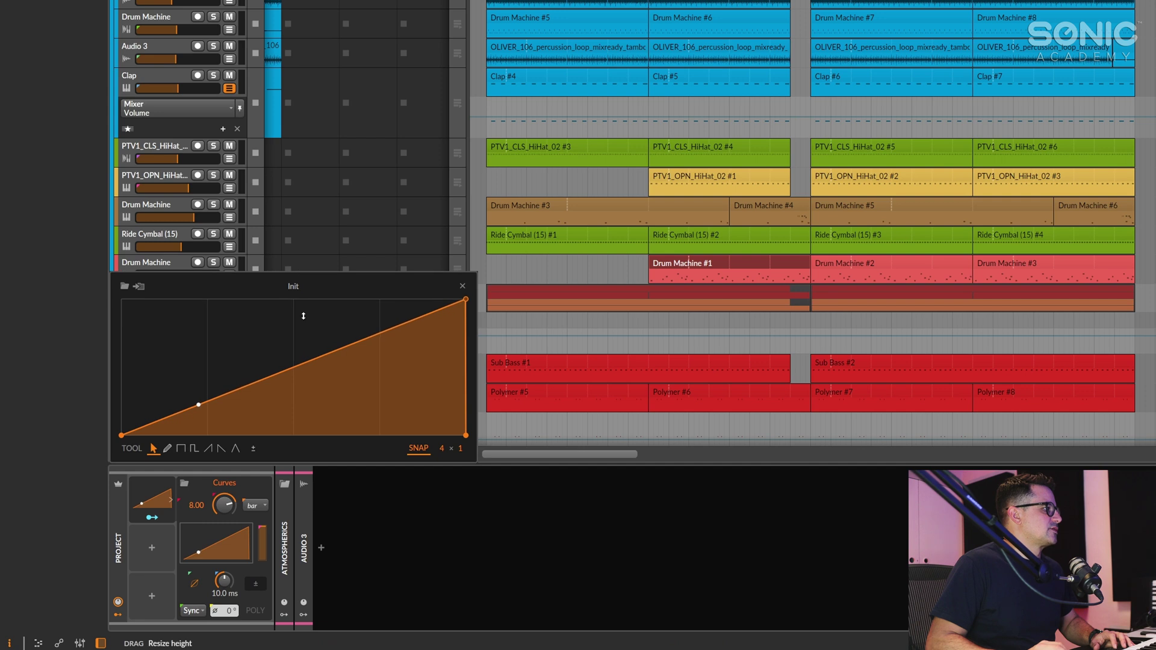
drag(476, 410, 806, 410)
drag(494, 361, 626, 435)
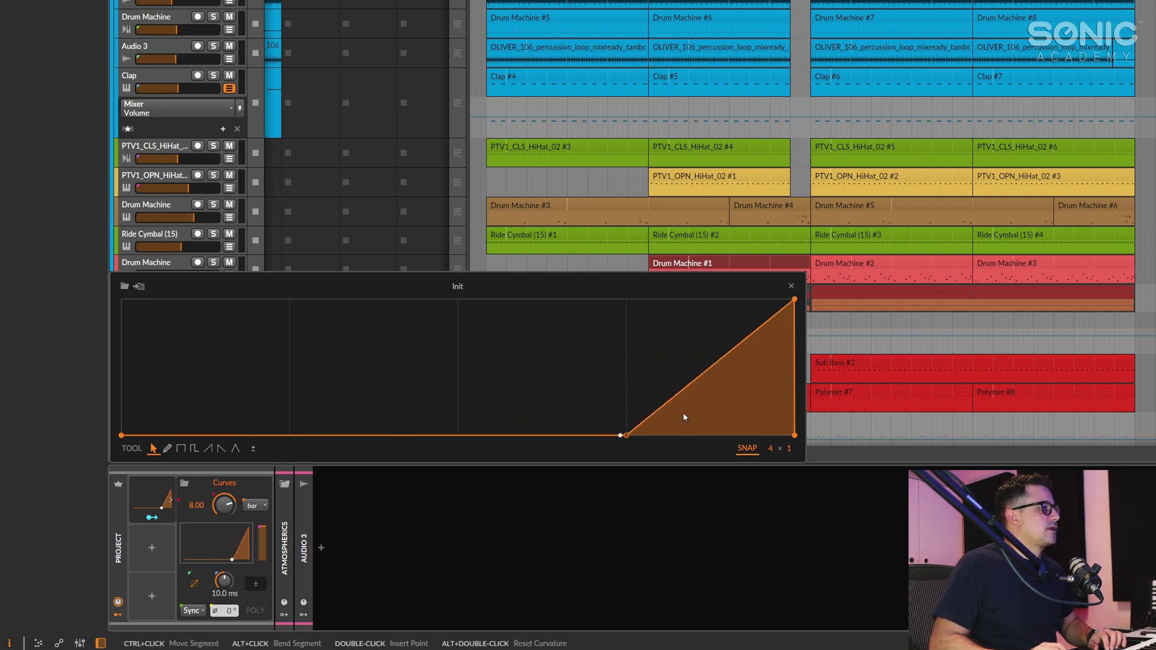
click(454, 549)
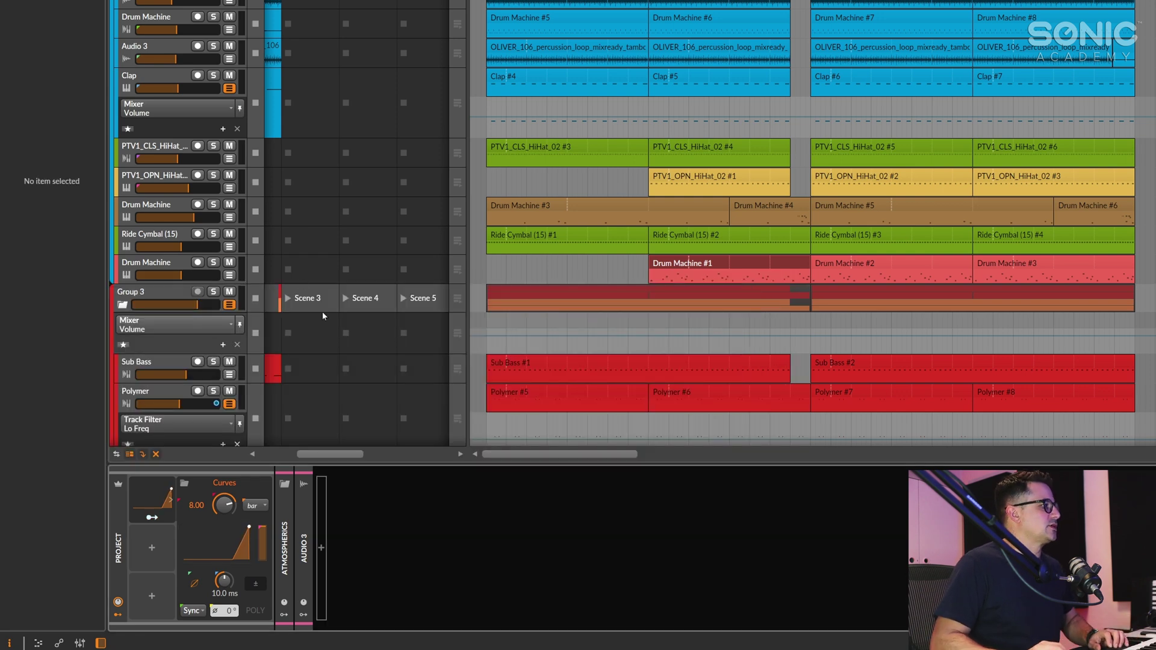
Step: Insert a Delay+ device at the start of the Drums group's device chain, ahead of the Drawmer S73
click(407, 289)
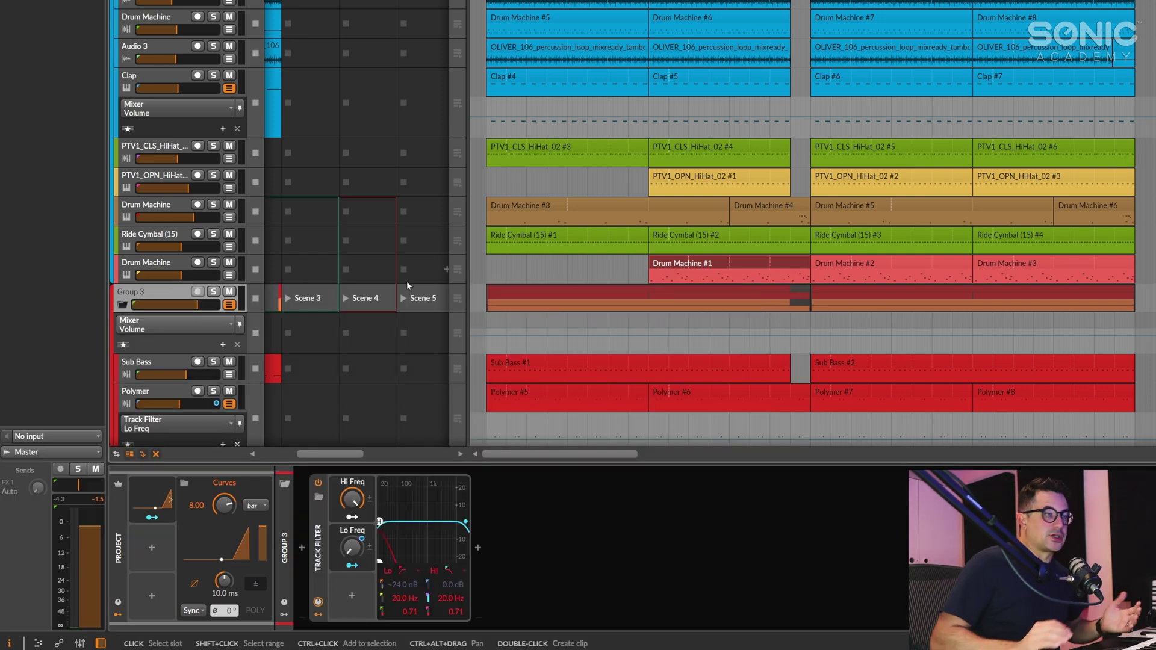
click(599, 24)
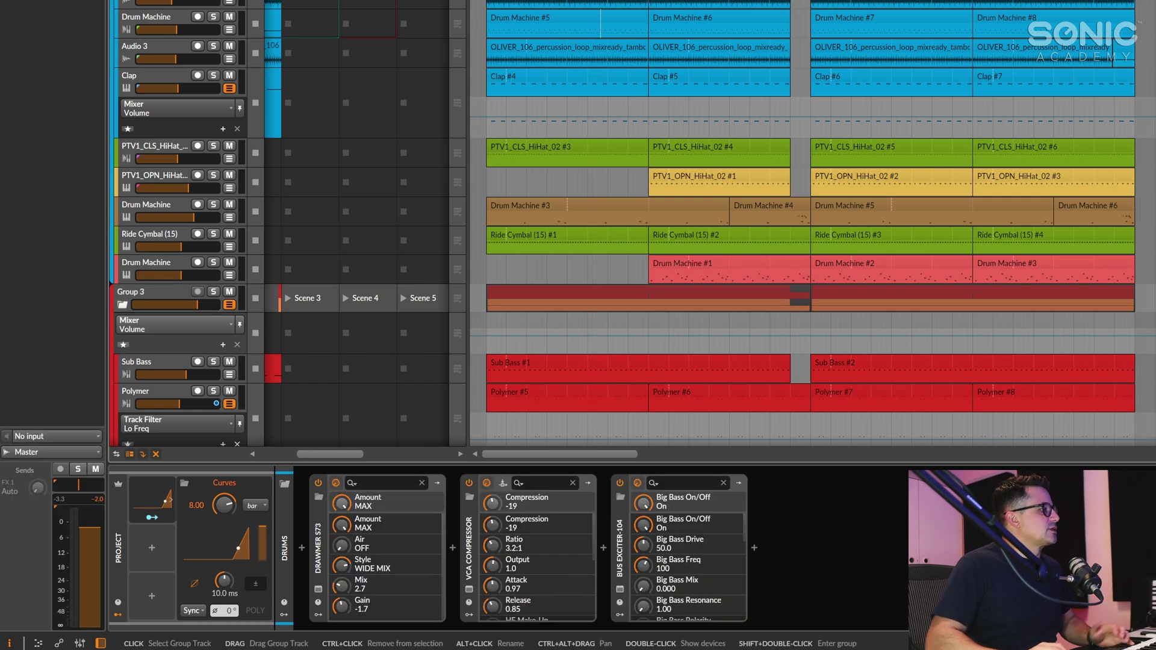
click(308, 560)
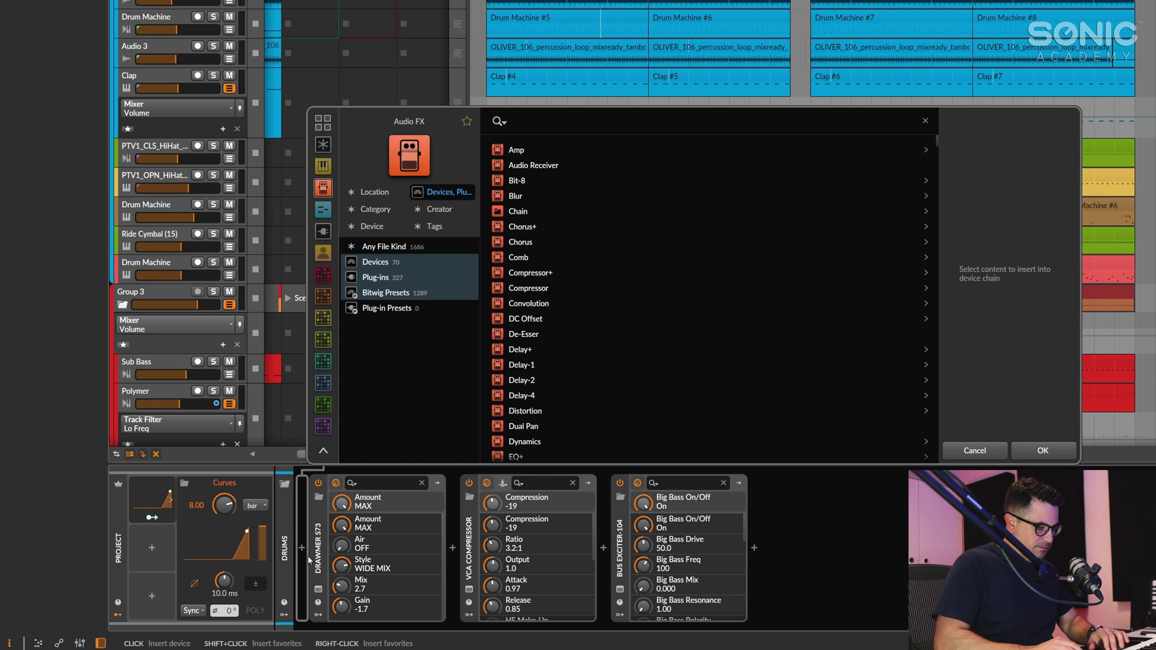
text(delay)
key(Return)
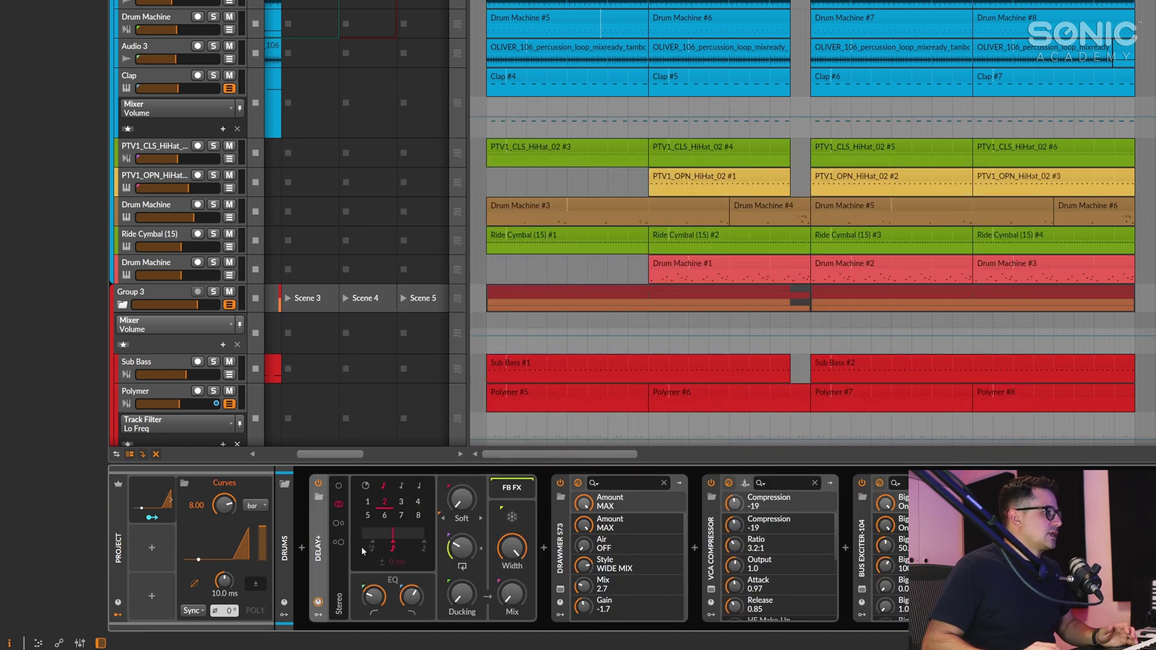
Step: Set Delay+ to the Ping L pattern with a delay time of 1, and adjust its Soft level and feedback
click(341, 524)
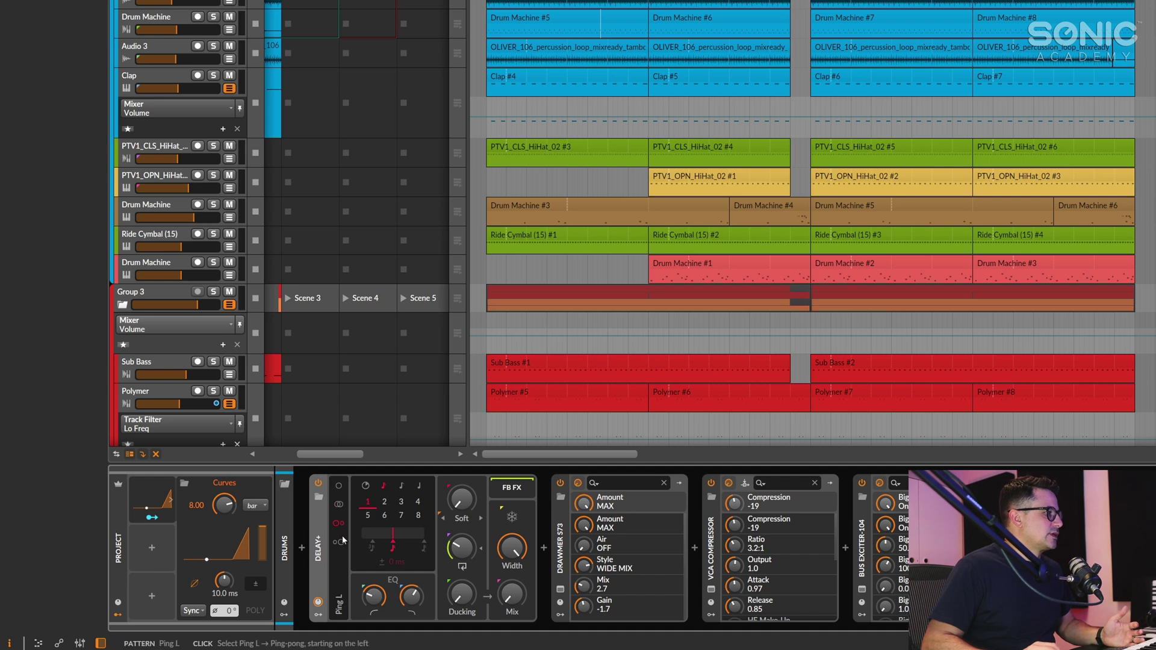
mouse_move(372, 595)
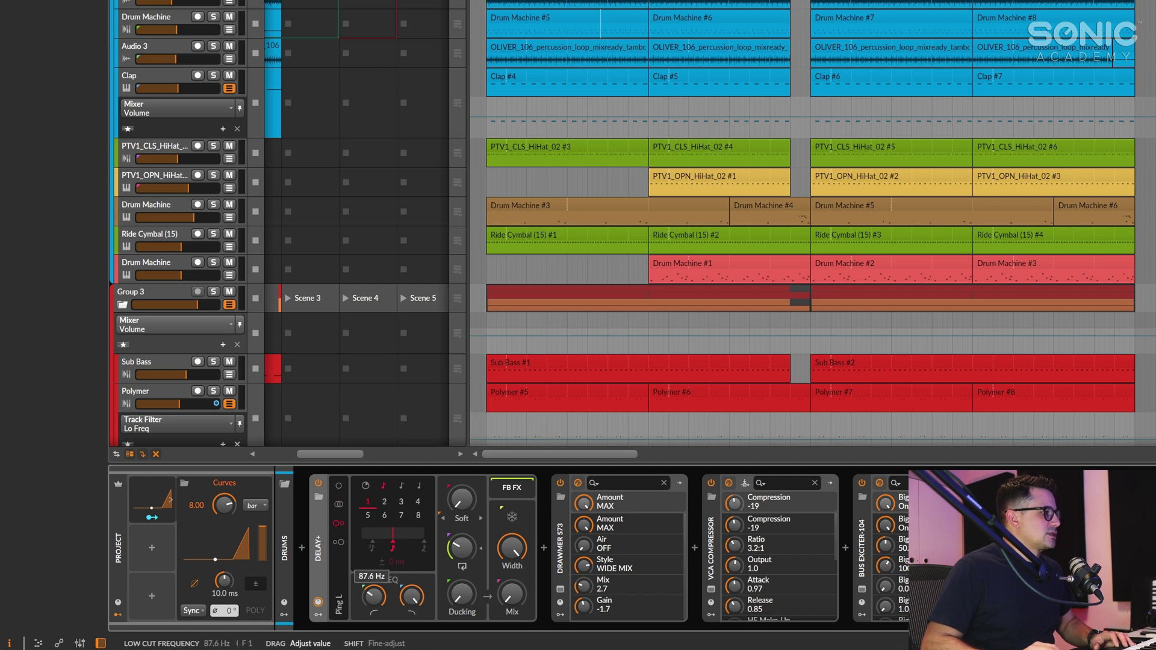
drag(461, 499, 461, 495)
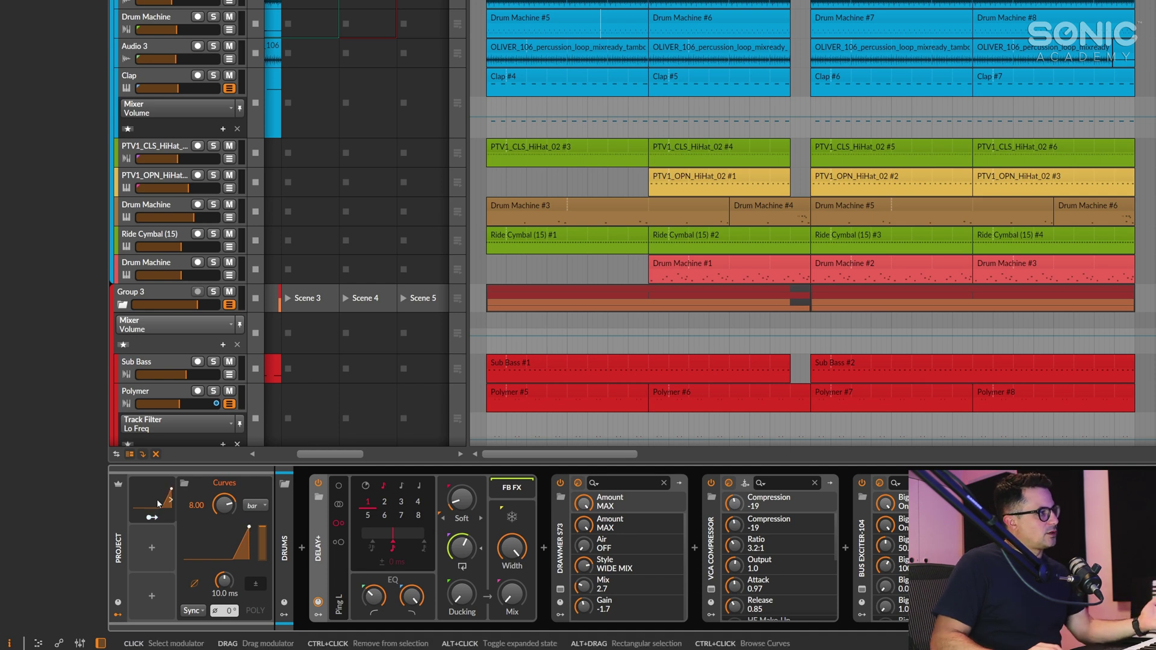
Step: Map the Curves modulator to the Delay+ Mix control and audition the modulated delay with the Drums group soloed
click(151, 518)
drag(512, 595, 511, 578)
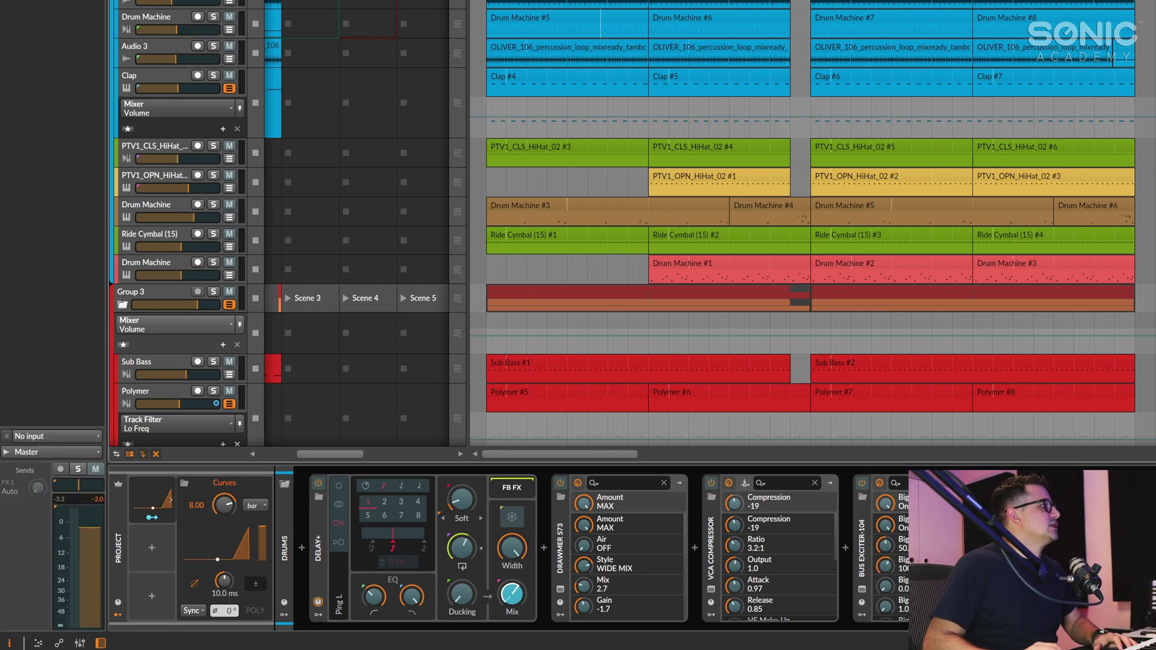
click(78, 469)
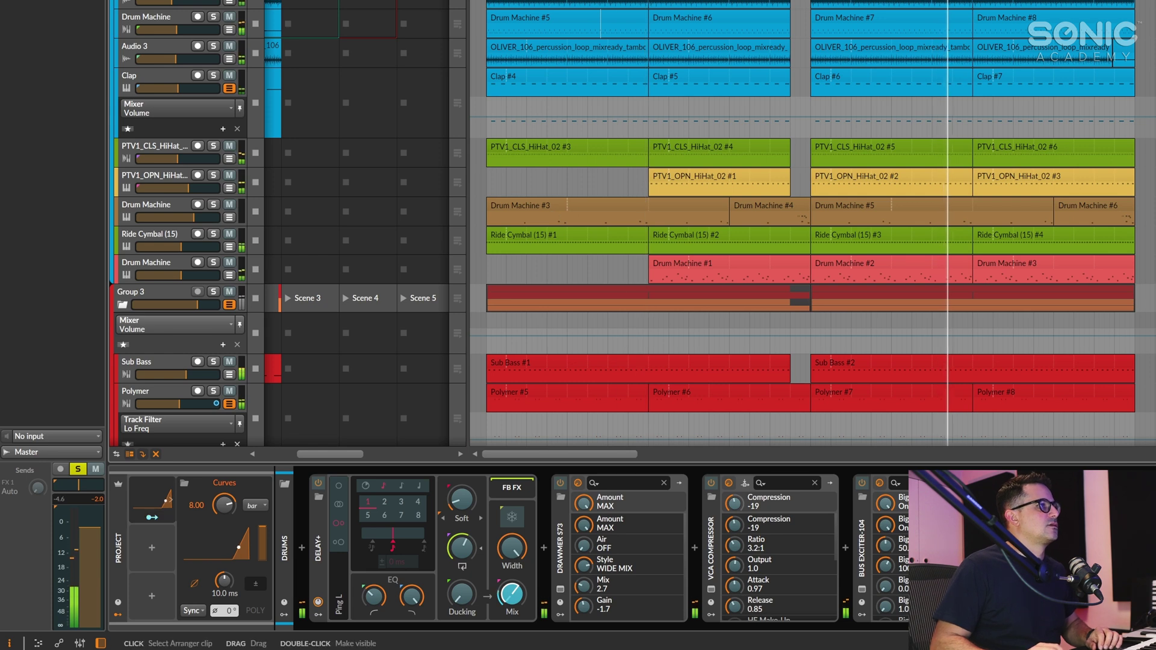
click(152, 518)
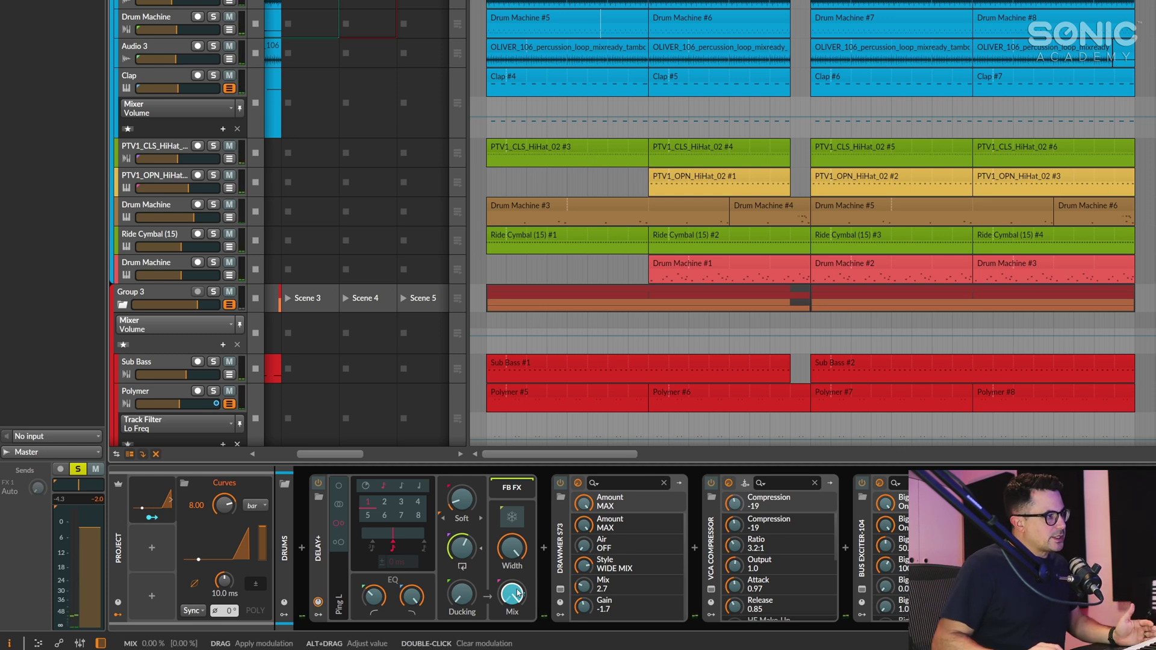
click(152, 517)
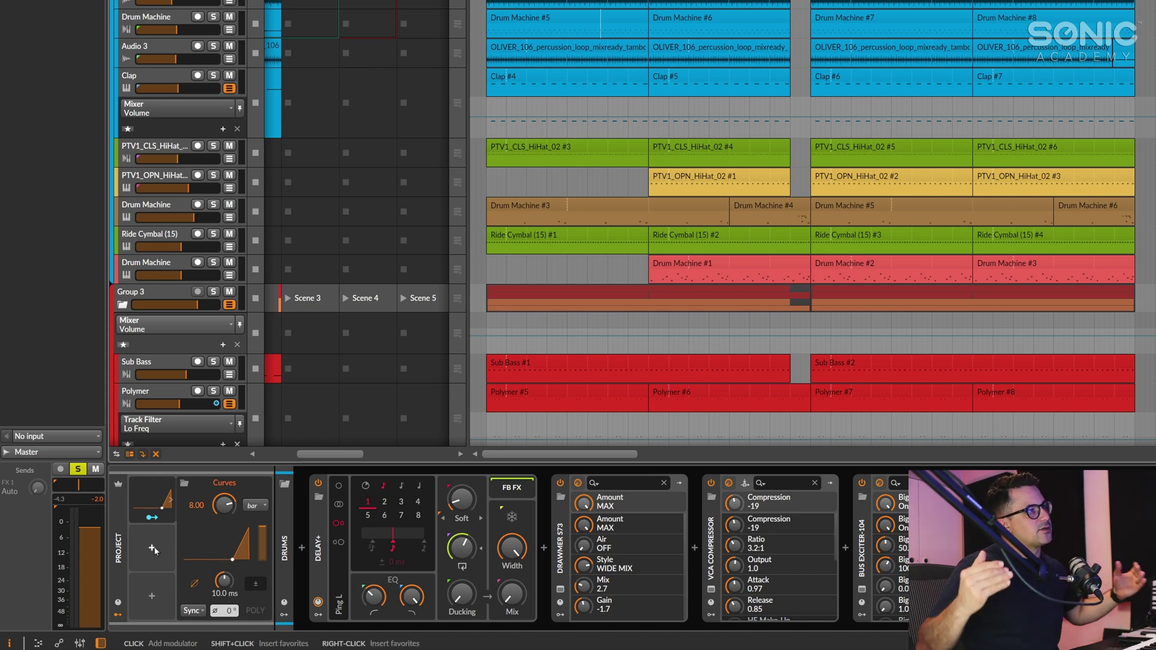
Step: Add a Macro modulator to the project's modulator slots
click(153, 547)
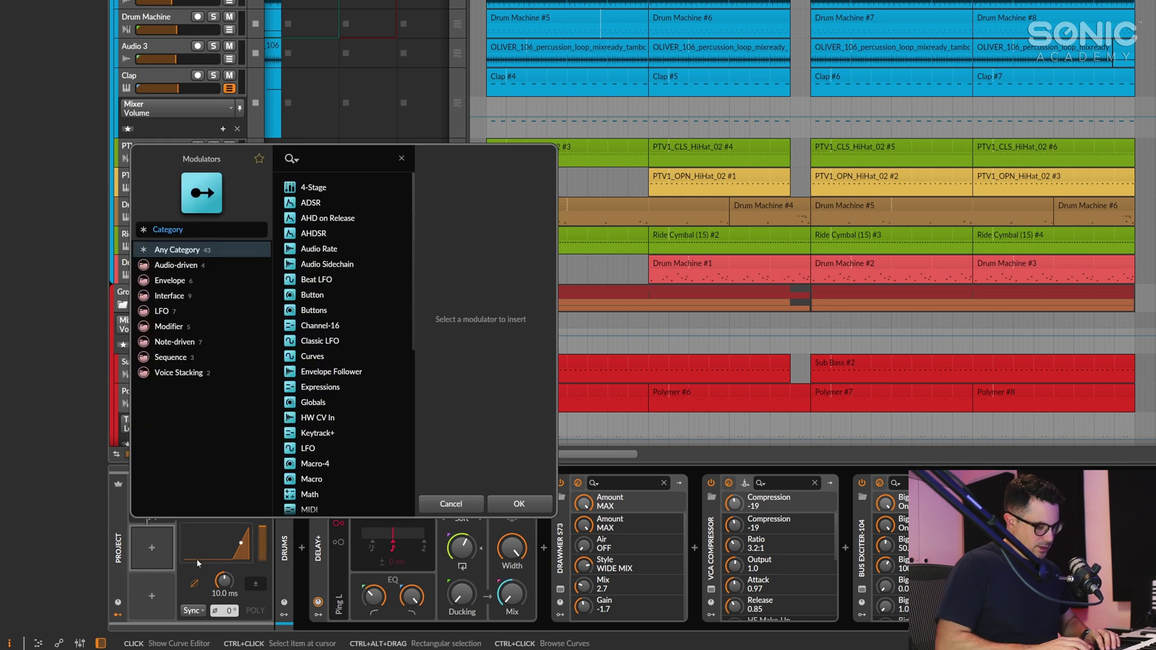
text(mac)
key(Down)
key(Down)
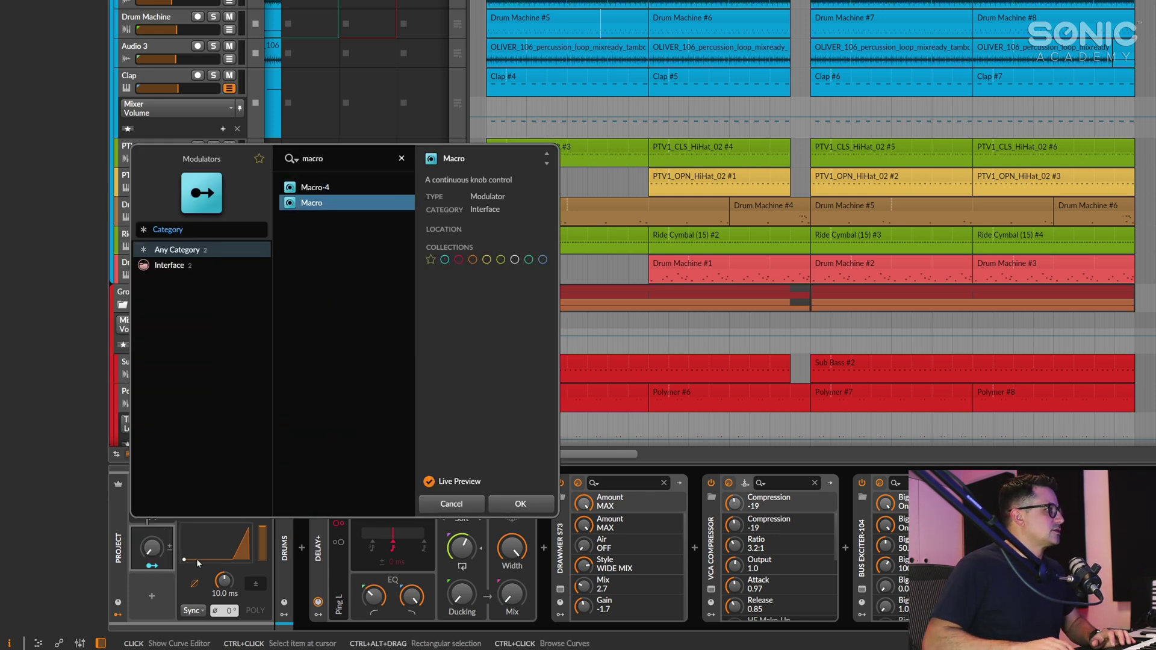
key(Return)
Step: Map the Macro to the Curves modulator's Amount and raise the macro knob during playback to control the modulation depth
mouse_move(264, 544)
mouse_down()
mouse_move(264, 571)
mouse_move(262, 529)
mouse_up()
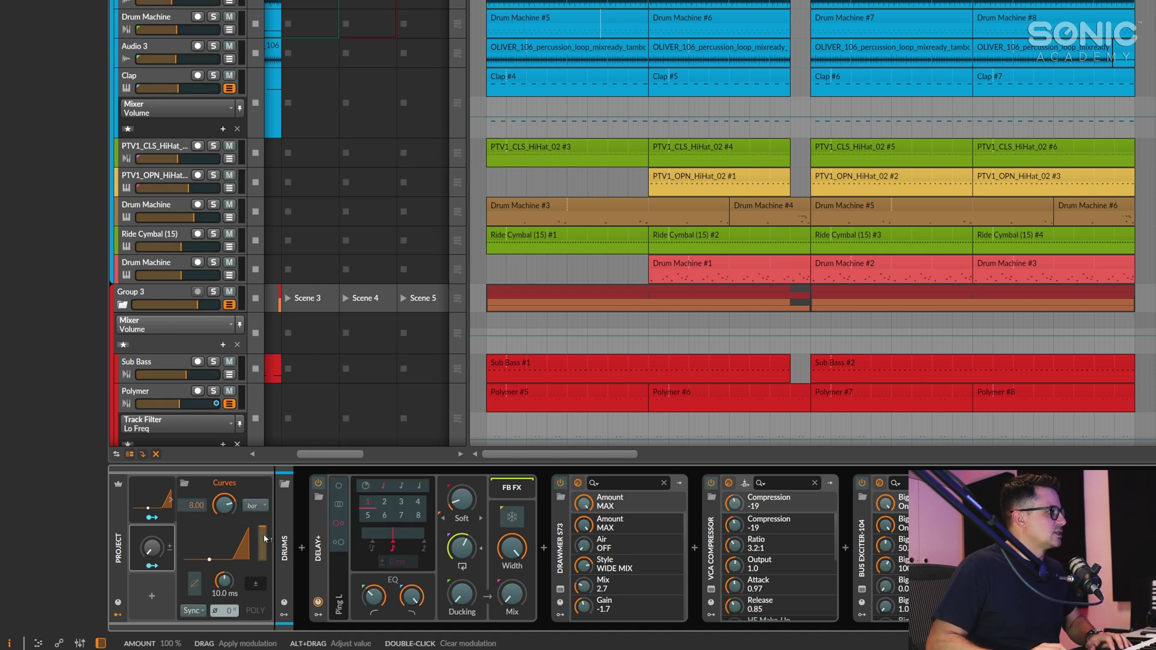
drag(196, 558, 154, 565)
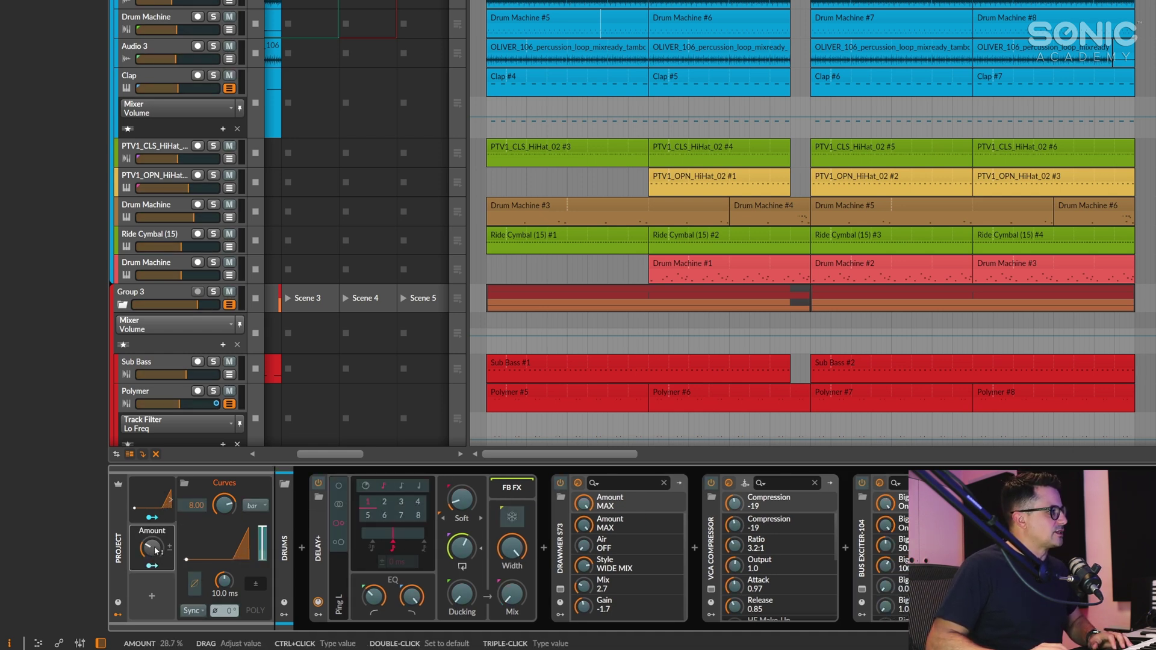
key(space)
drag(150, 557, 150, 527)
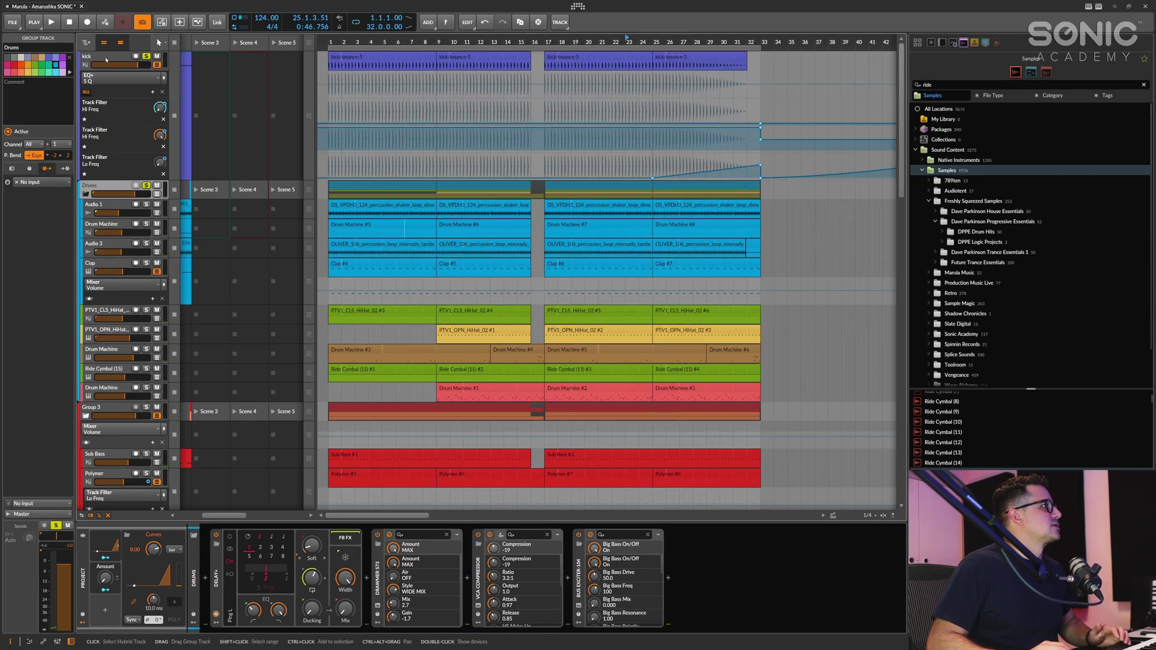
Step: Map the Curves modulator to the Lo Freq control of the kick track's Track Filter
click(97, 65)
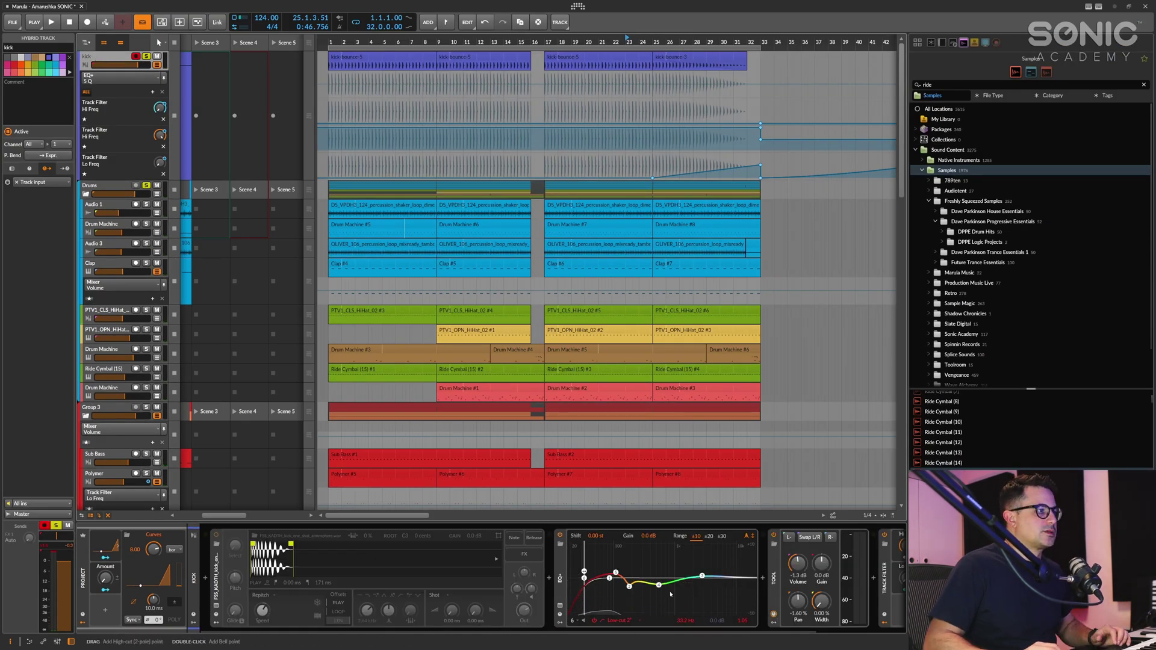
scroll(600, 635, right, 3)
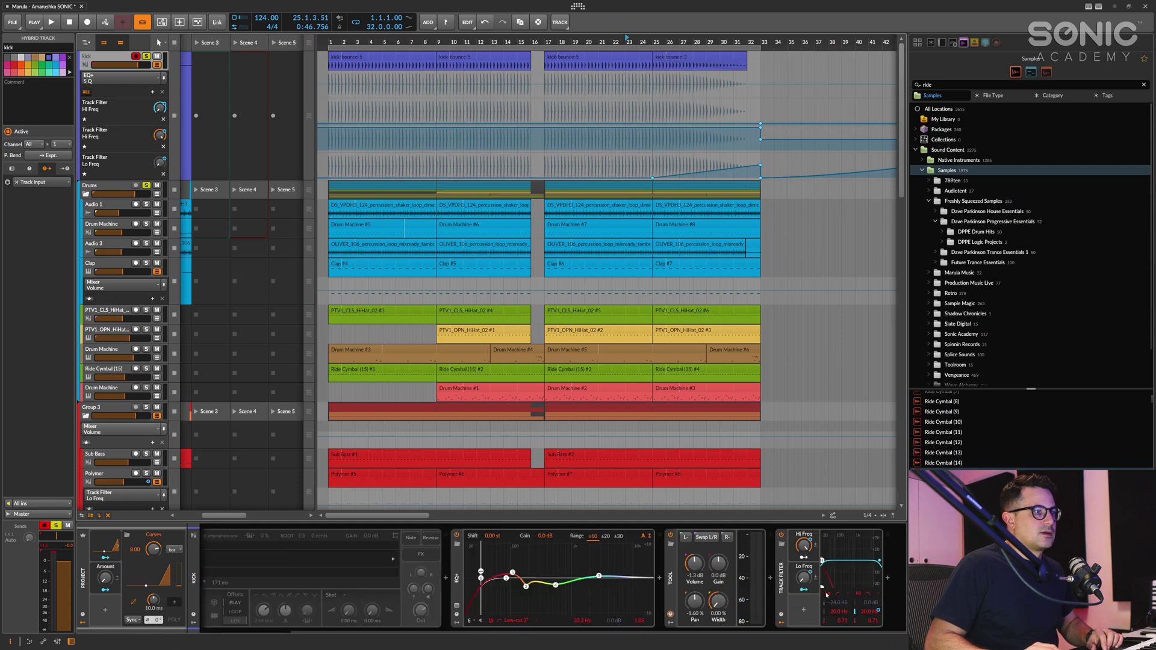
click(105, 590)
drag(803, 579, 804, 579)
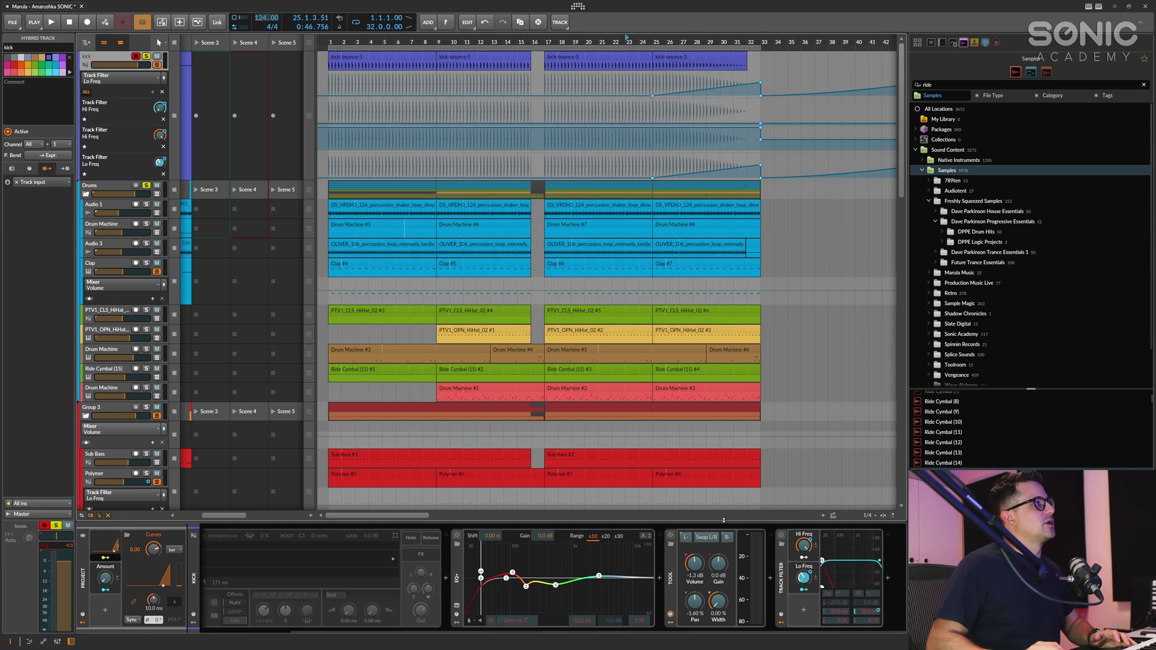
Step: Play the section into bar 25 and raise the Macro's Amount to audition the low-frequency filter sweep on the kick
key(space)
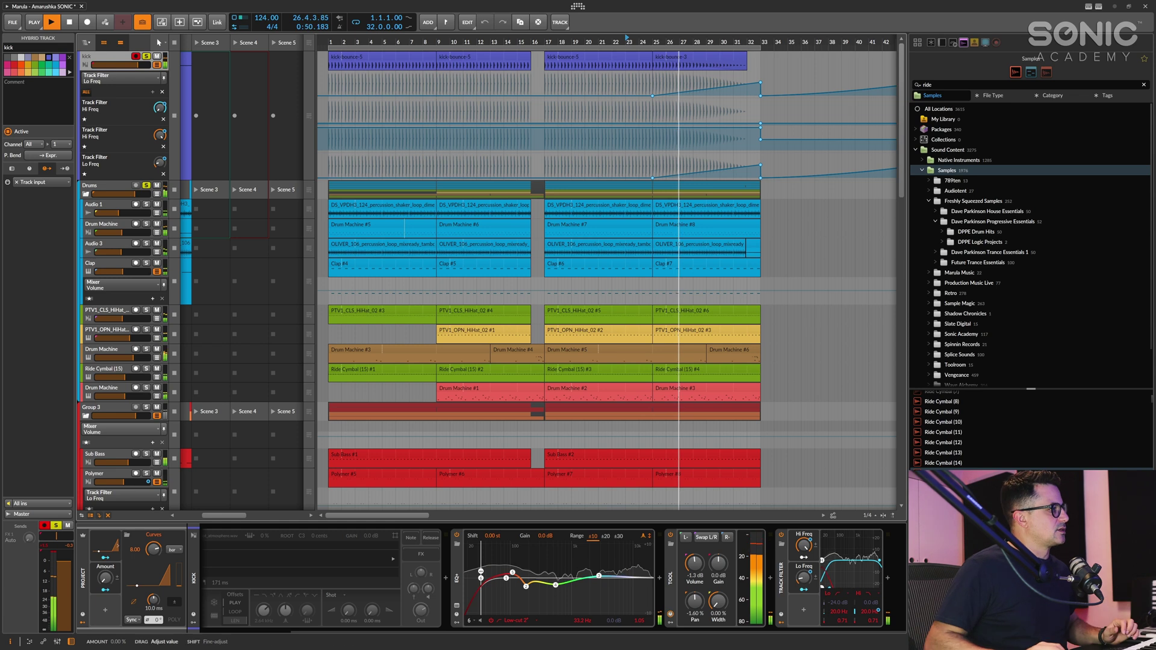
key(space)
key(space)
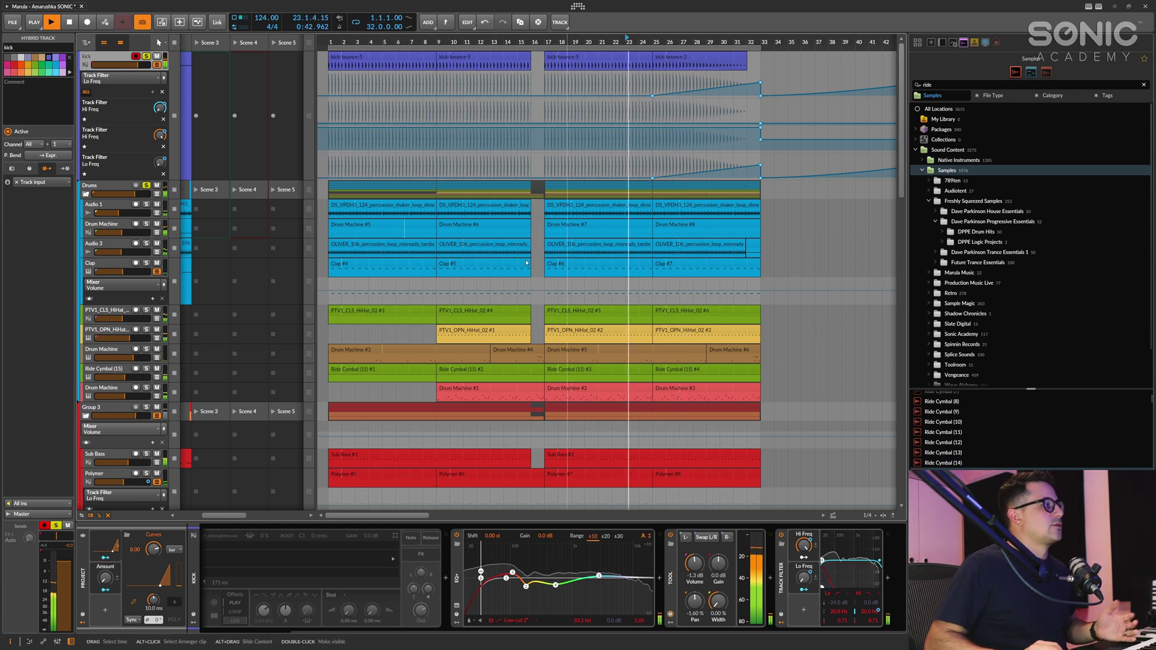
drag(105, 579, 104, 553)
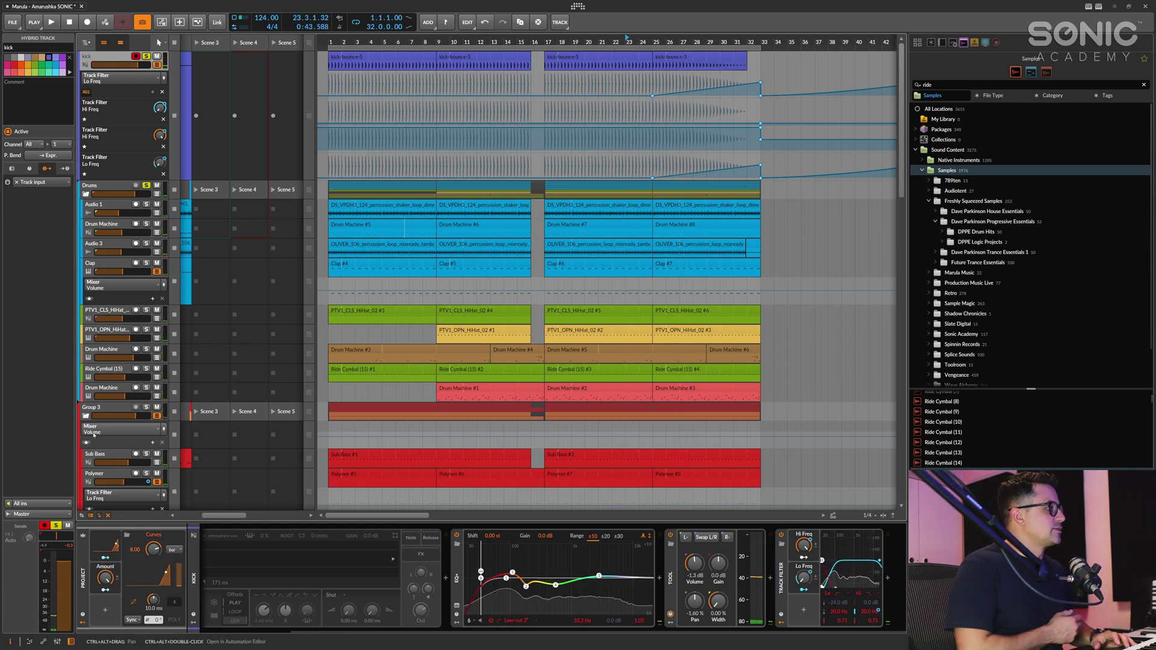
key(space)
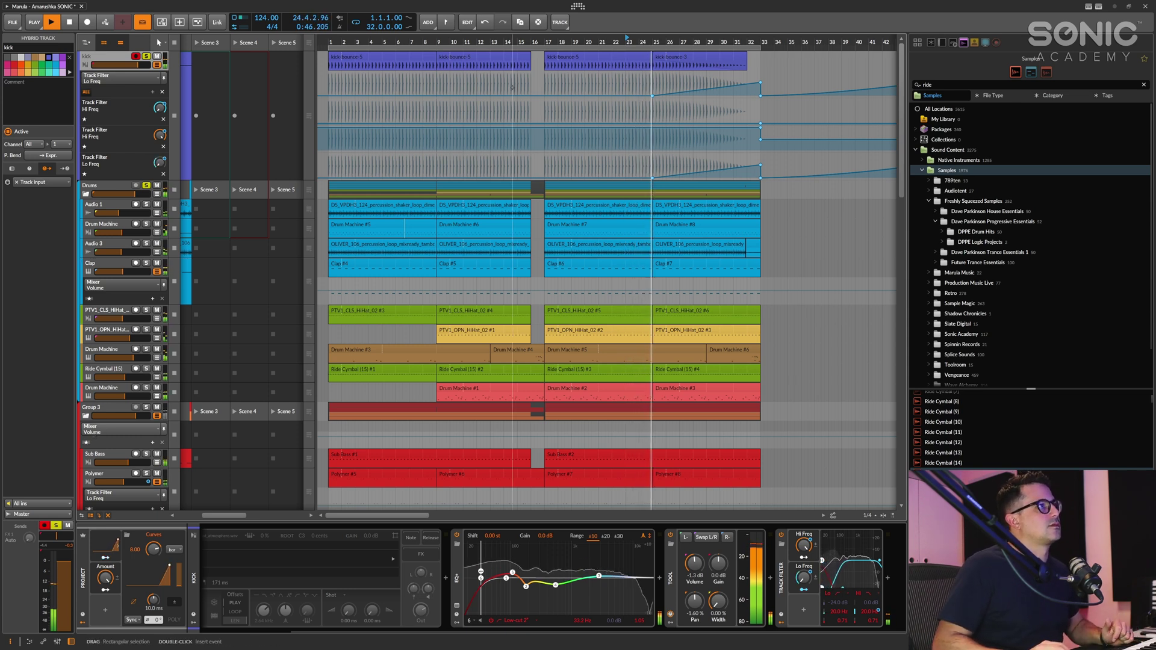
Step: Play the arrangement from bar 5 and bend the Curves modulator's final ramp into a steep exponential rise with -100% curvature
click(327, 38)
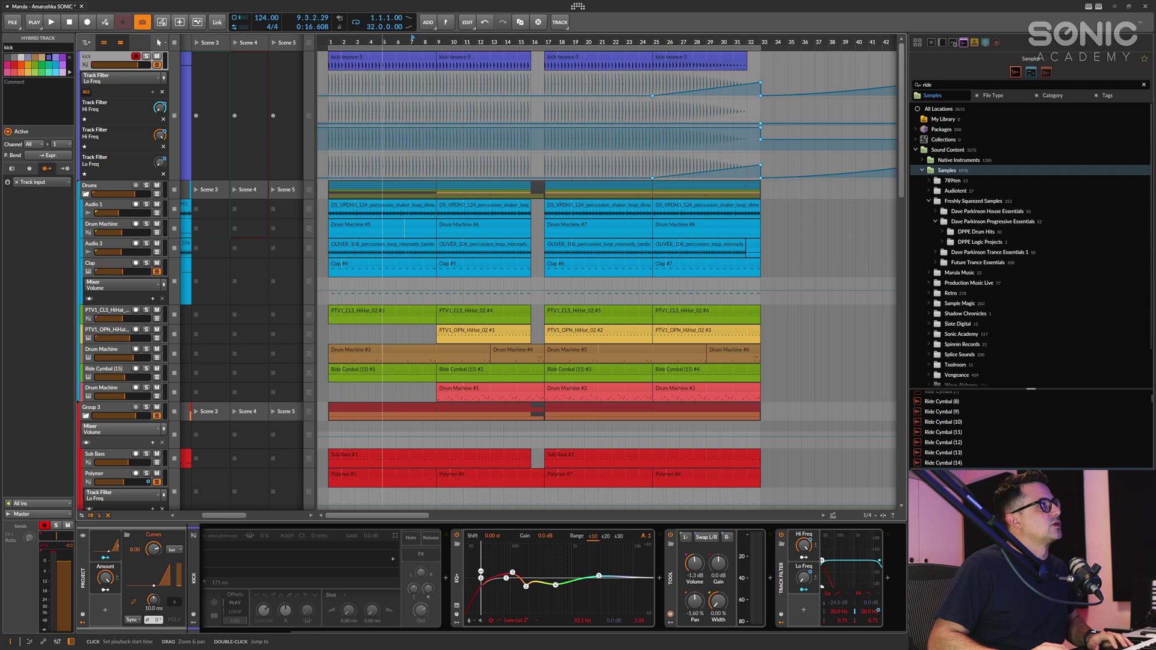
click(383, 41)
key(space)
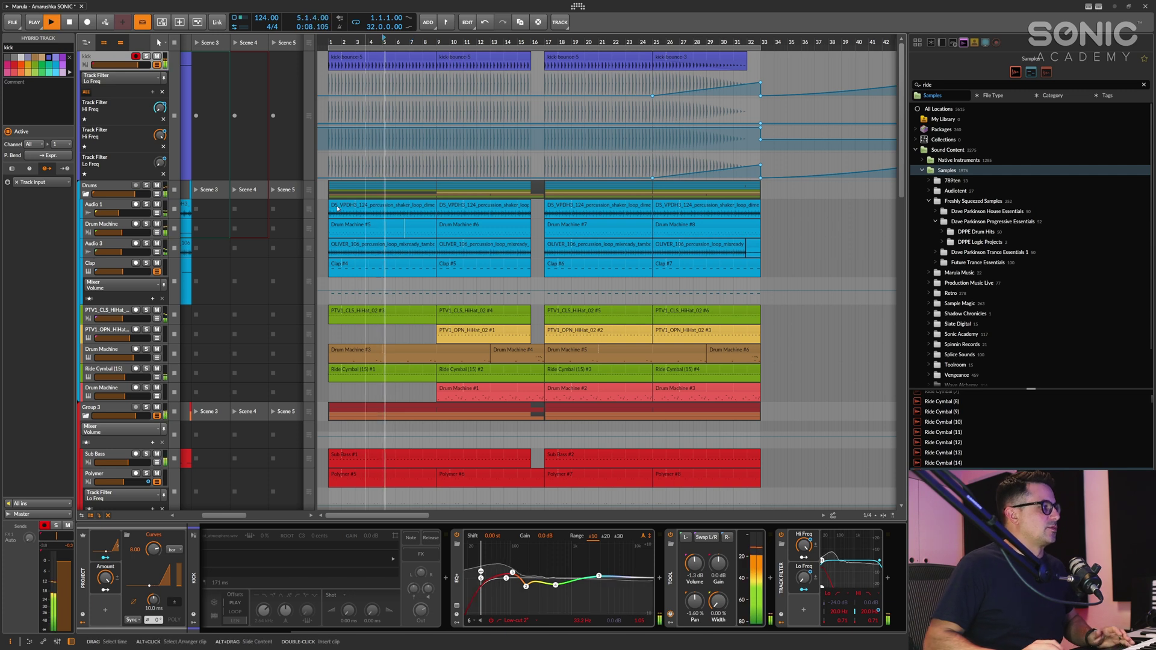
click(164, 581)
drag(286, 457, 289, 496)
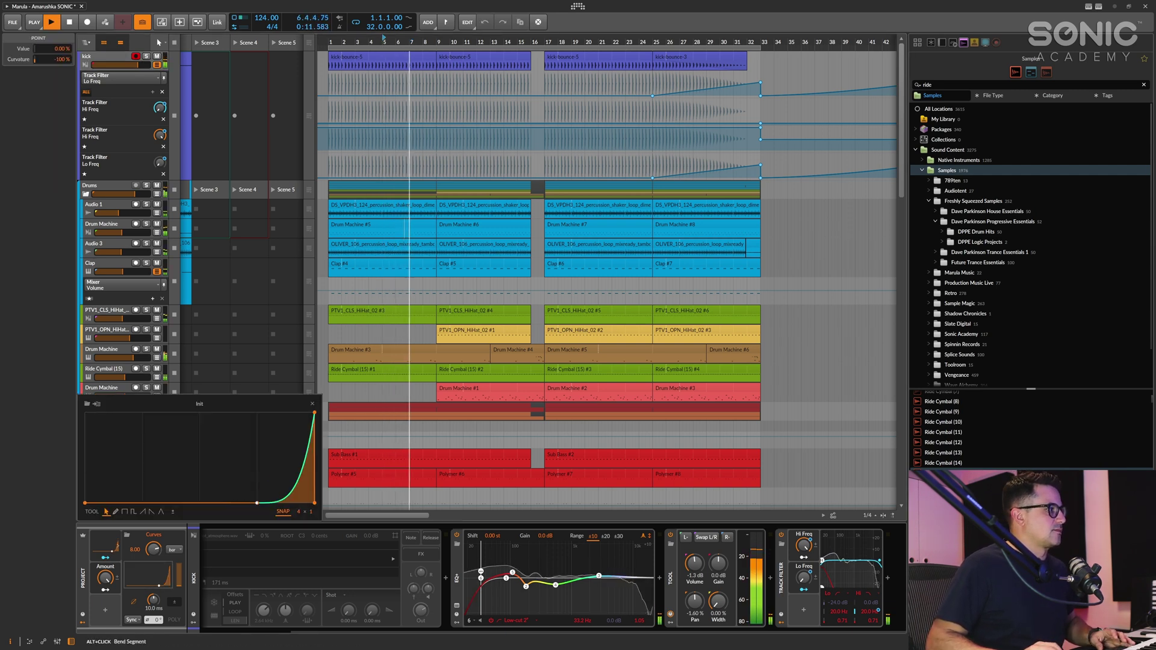
click(286, 497)
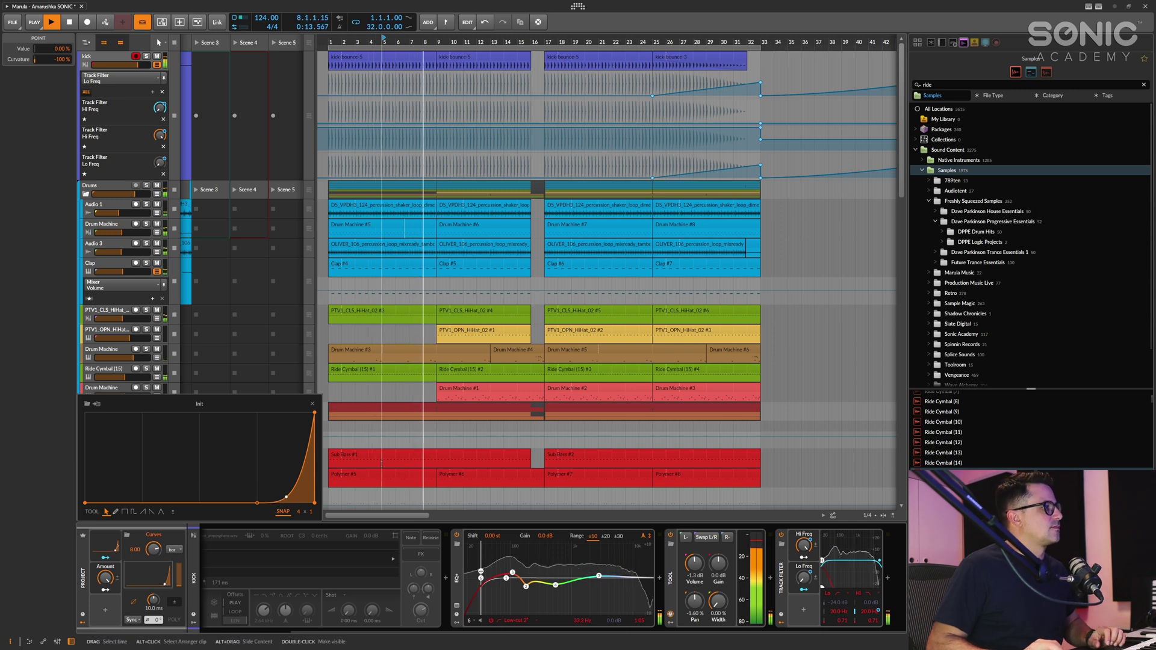
click(313, 404)
key(space)
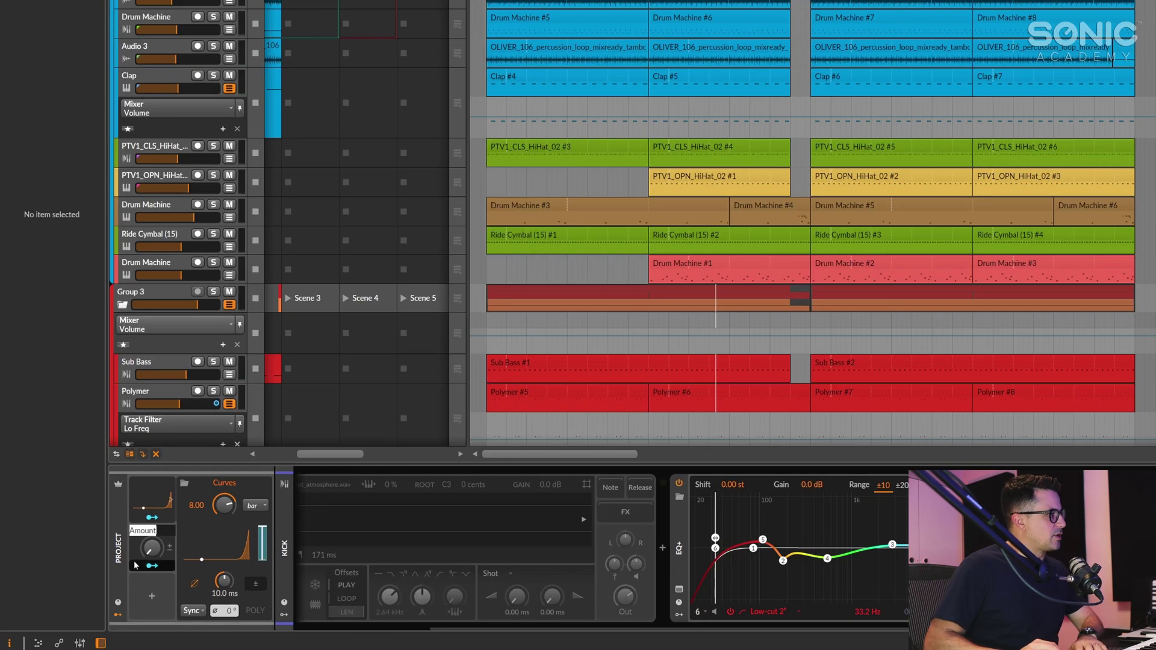
Step: Delete the Macro modulator from the project and check the settings of the remaining Curves modulator
click(107, 573)
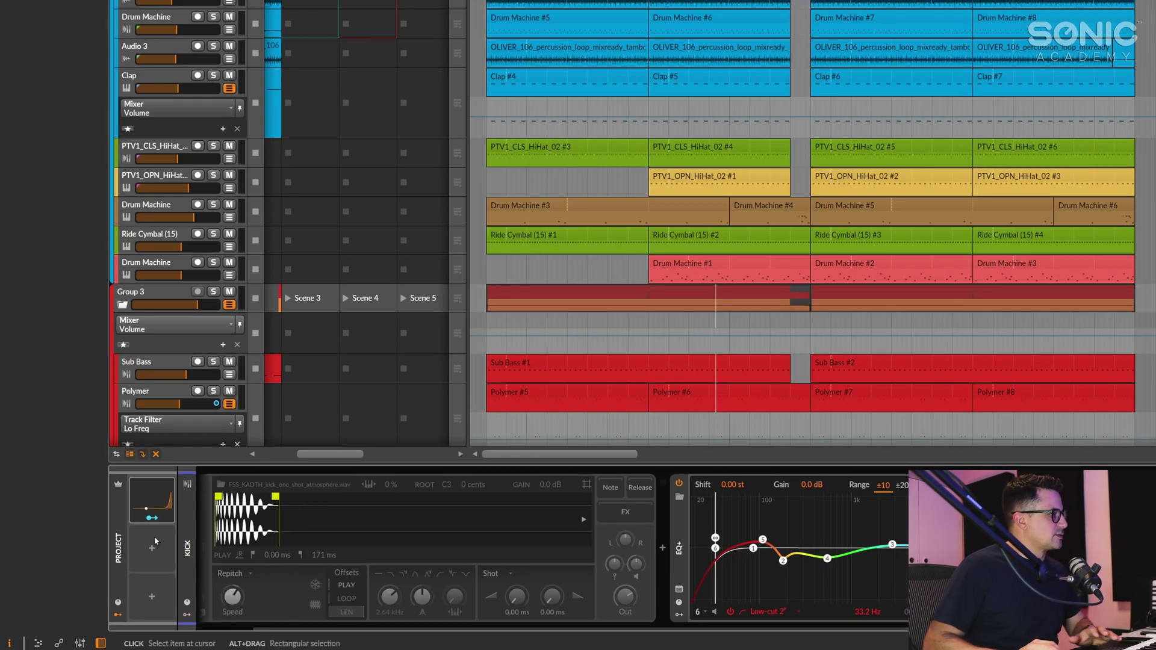
click(164, 480)
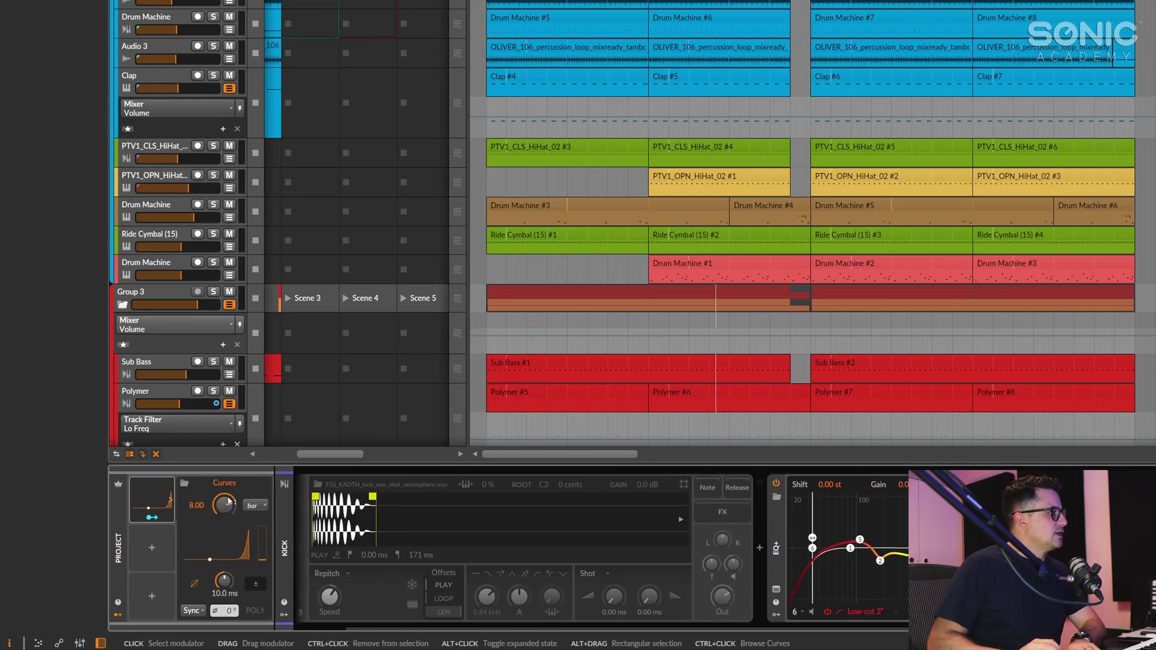
click(173, 522)
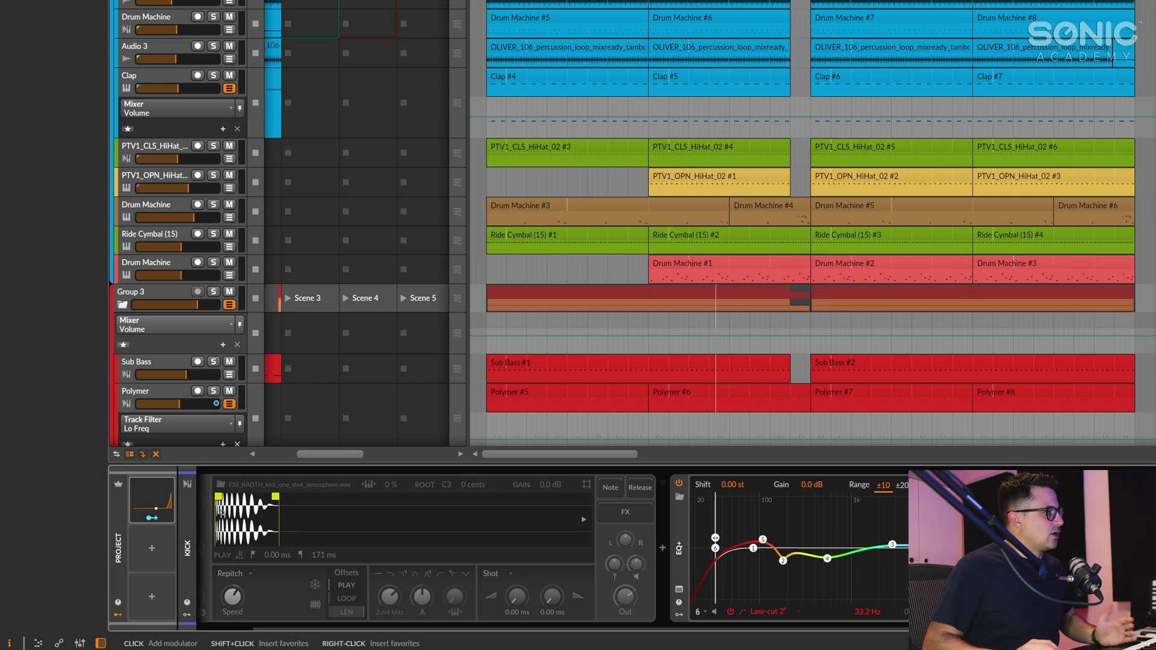
Step: Duplicate the project's Curves modulator and set the copy's length to 16 bars
click(171, 500)
key(ctrl+d)
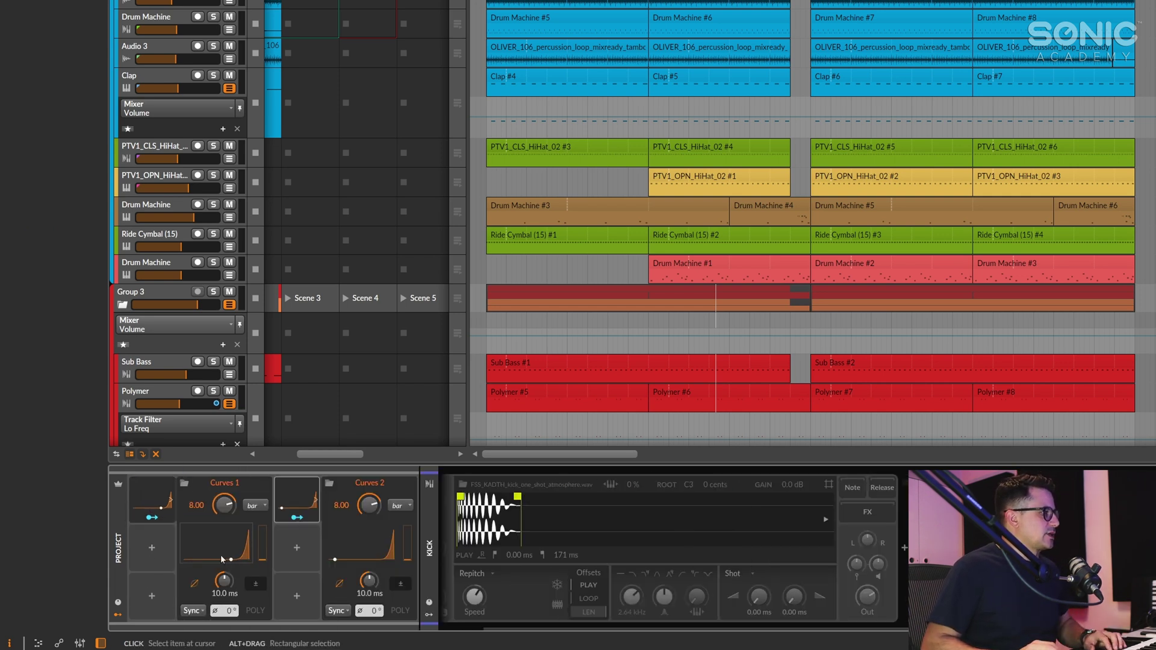
click(316, 502)
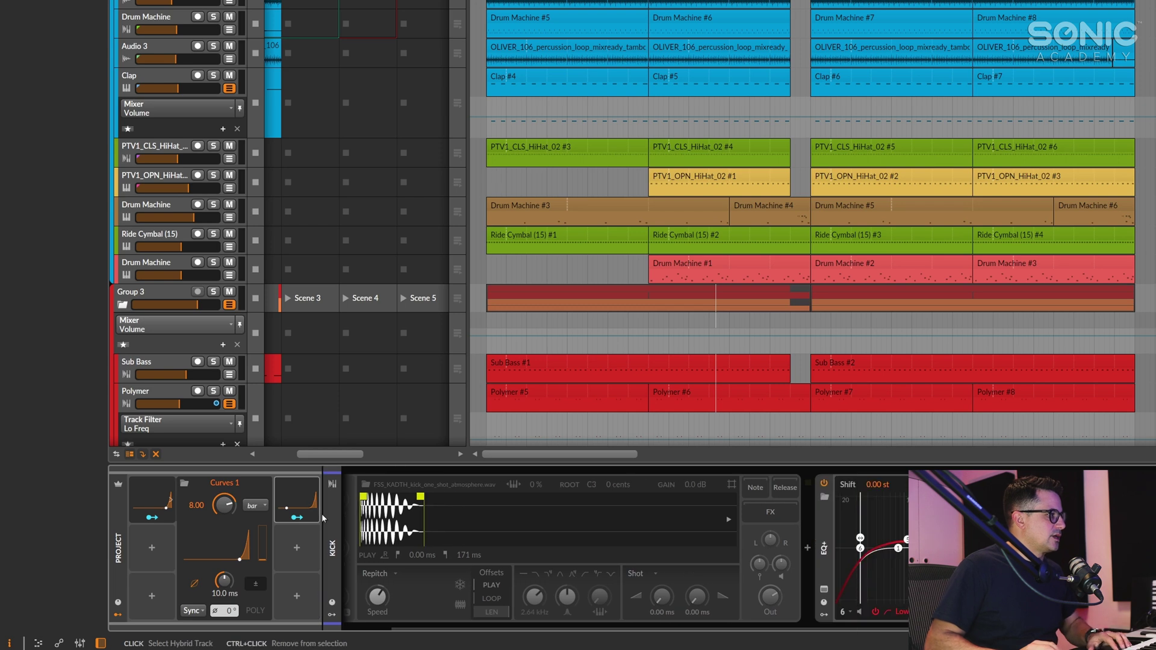
mouse_move(239, 503)
mouse_down()
mouse_move(240, 494)
mouse_move(242, 507)
mouse_up()
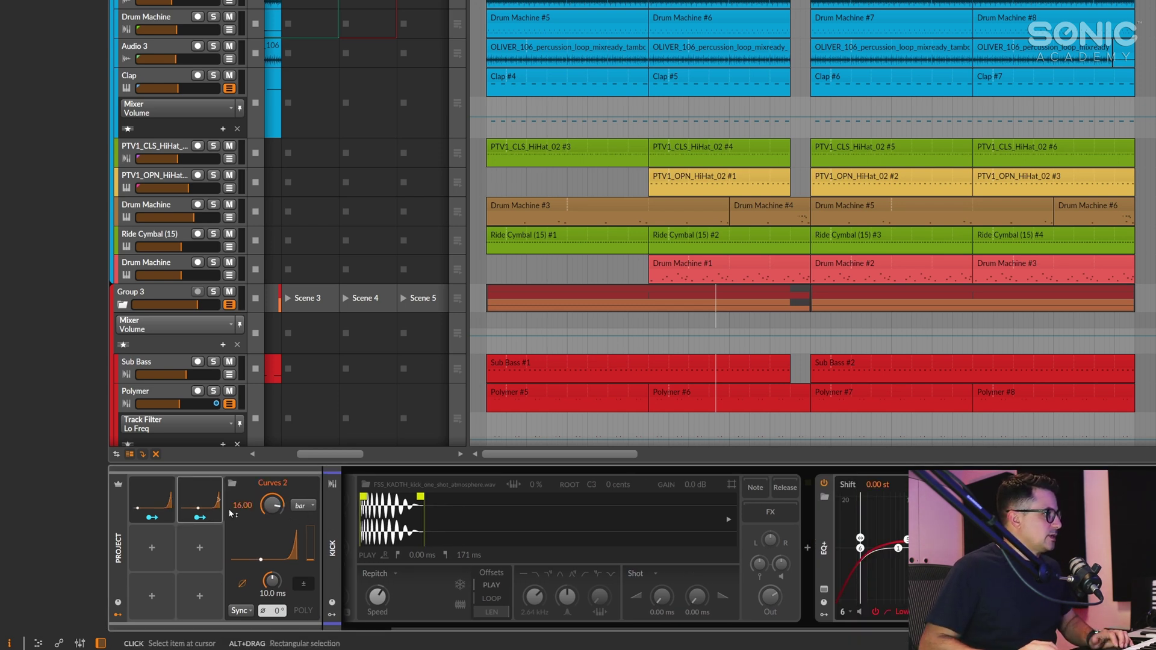
Step: Remove the three-quarter point from the Curves 2 shape to make one straight ramp across its full length
click(292, 561)
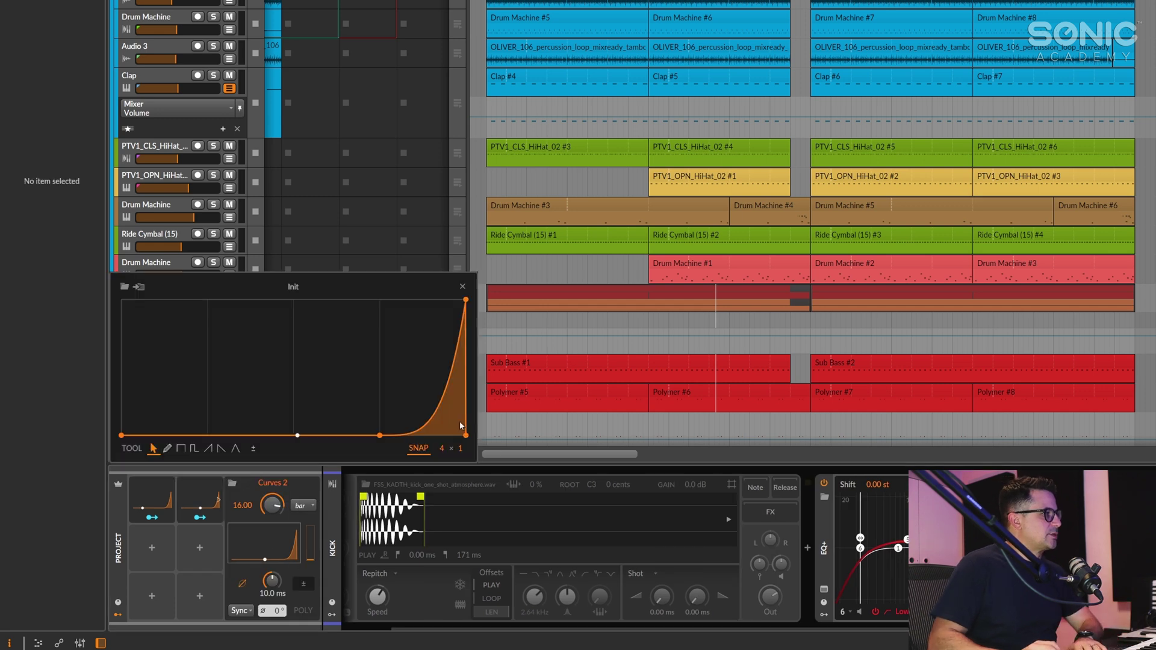
double_click(379, 435)
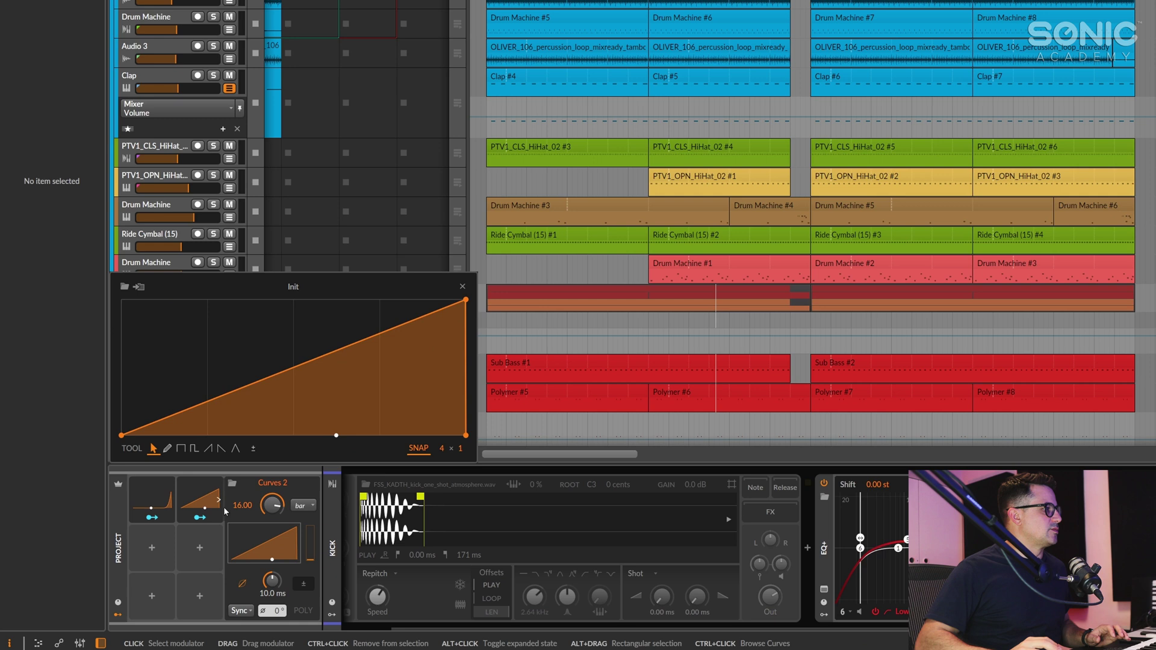
click(1053, 268)
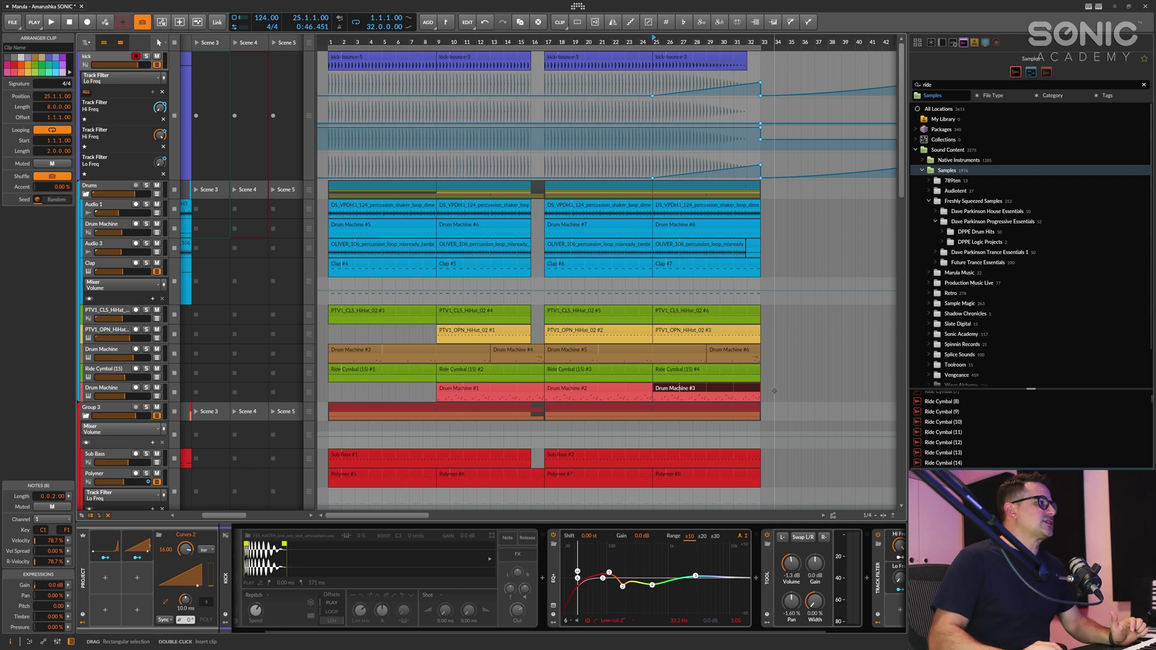
Step: Select and solo the Ride Cymbal (15) track and arm the Curves 2 modulator for mapping
click(385, 374)
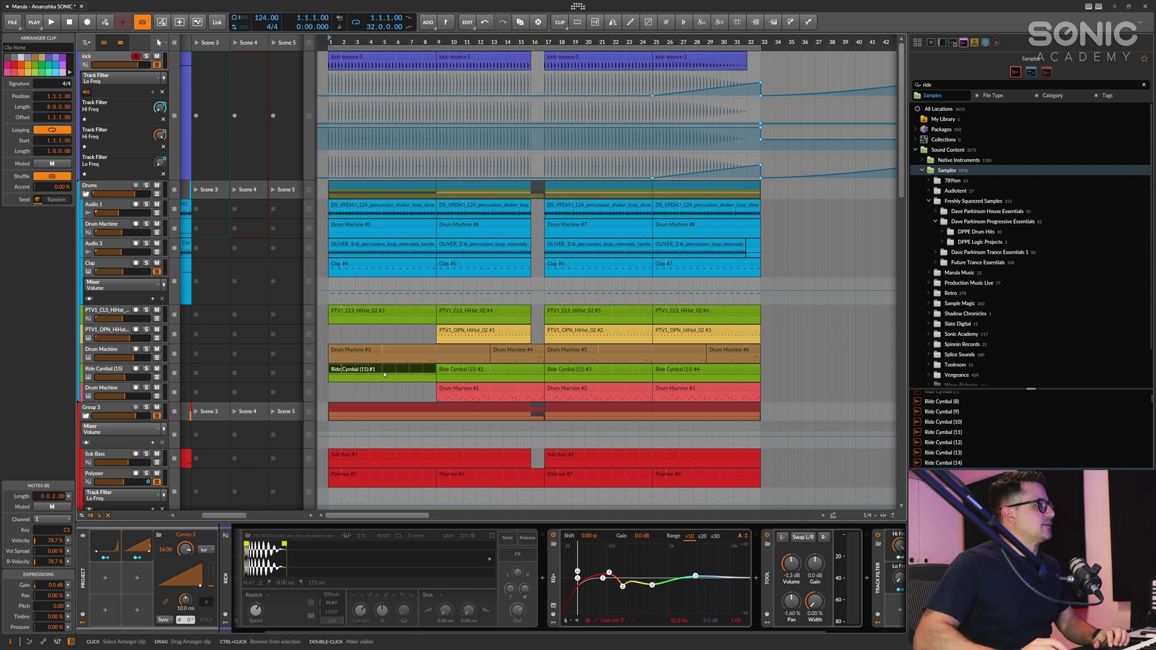
click(122, 374)
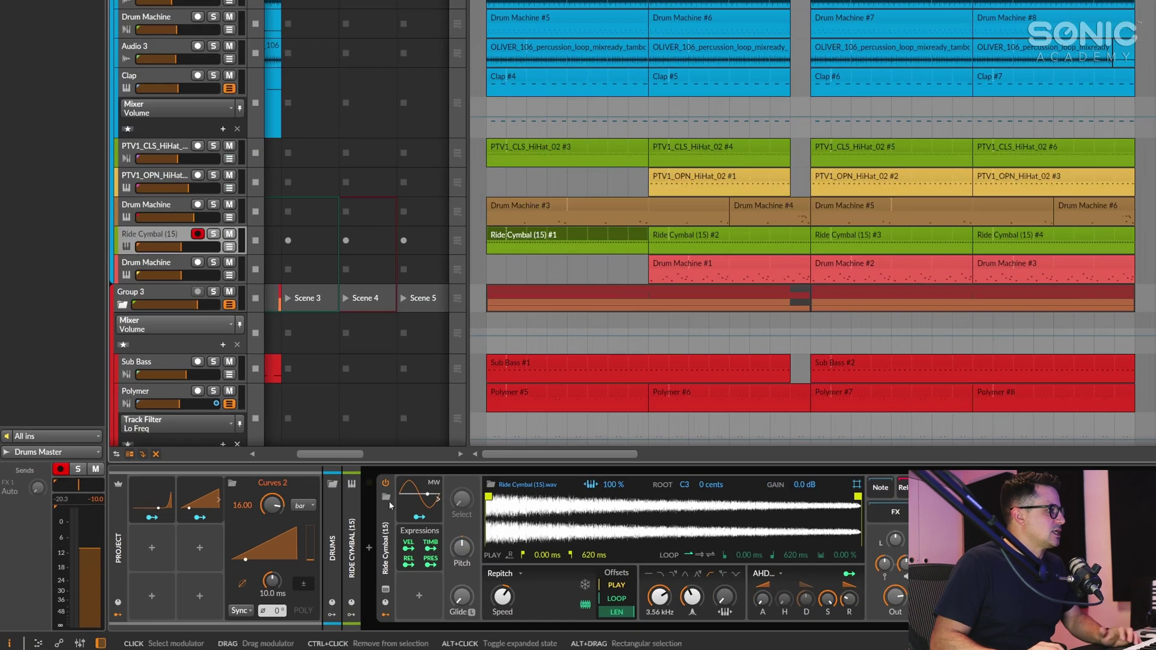
click(200, 510)
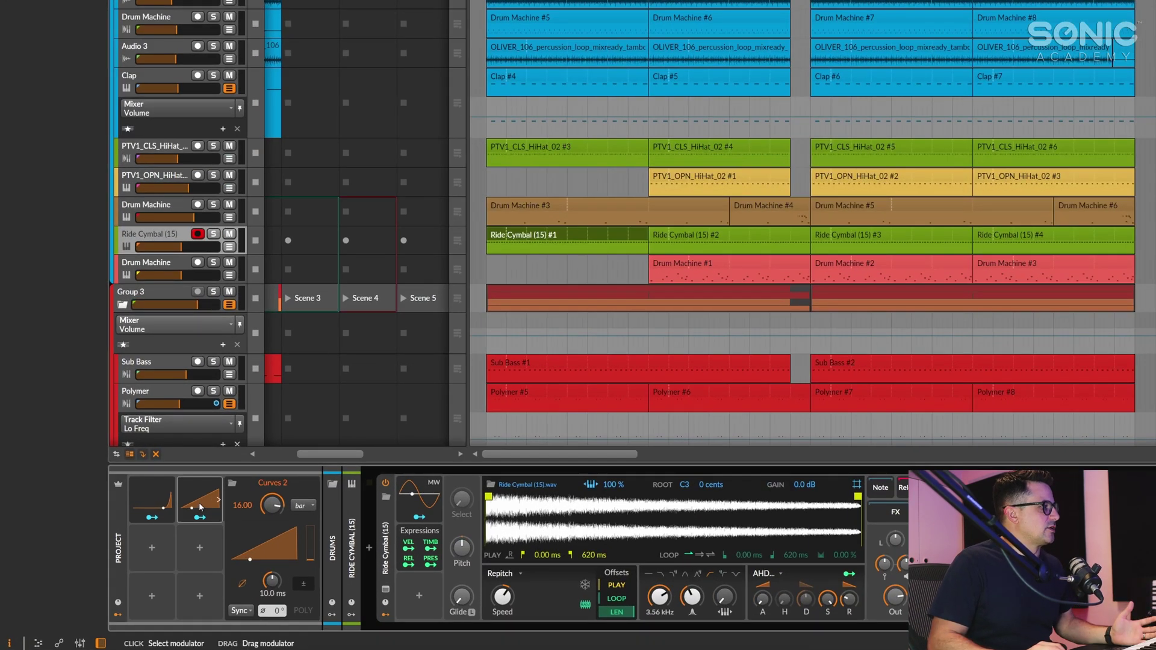
click(201, 519)
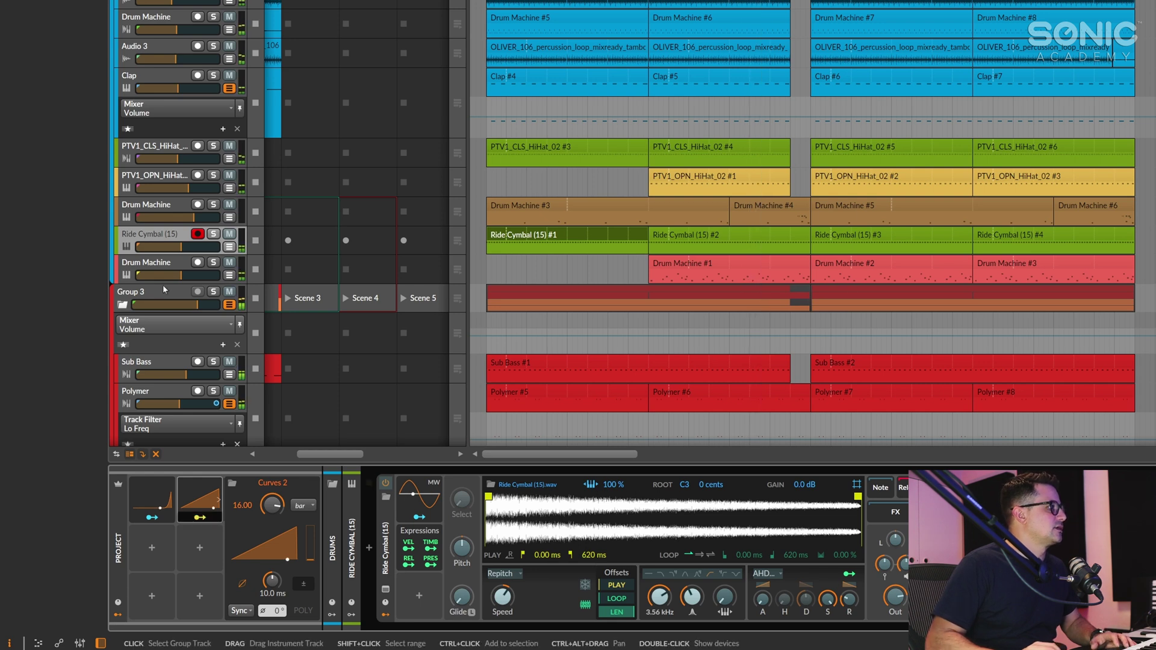
click(214, 234)
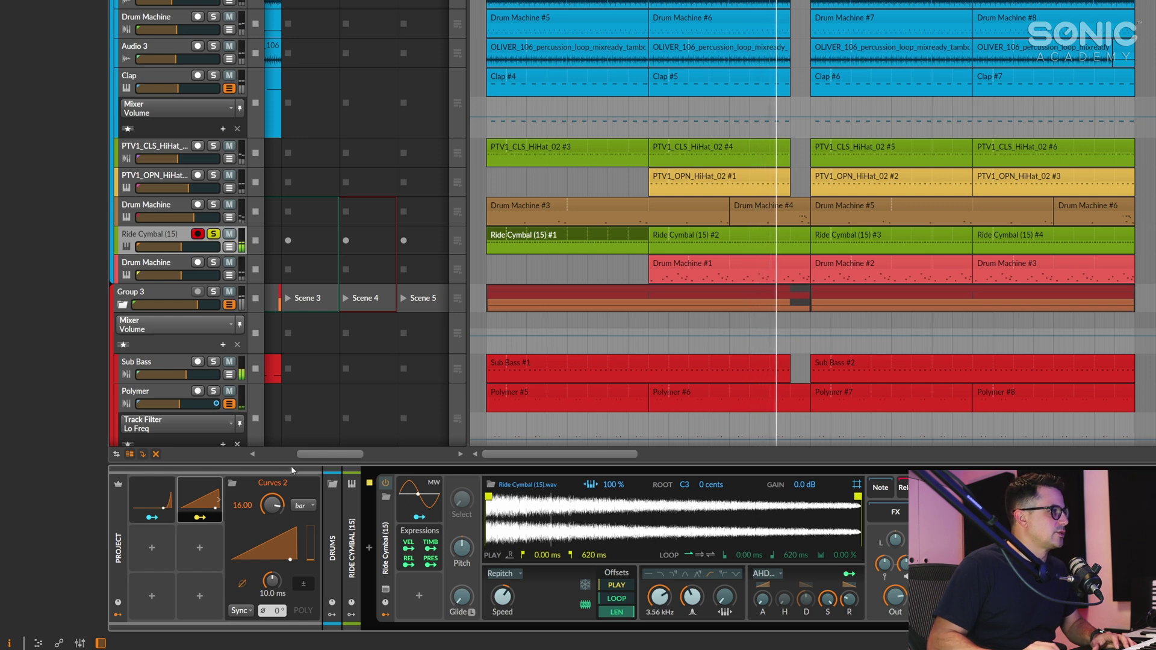
Step: Audition the ride cymbal's sampler and raise the Curves 2 modulator's amount to maximum
key(space)
key(space)
key(space)
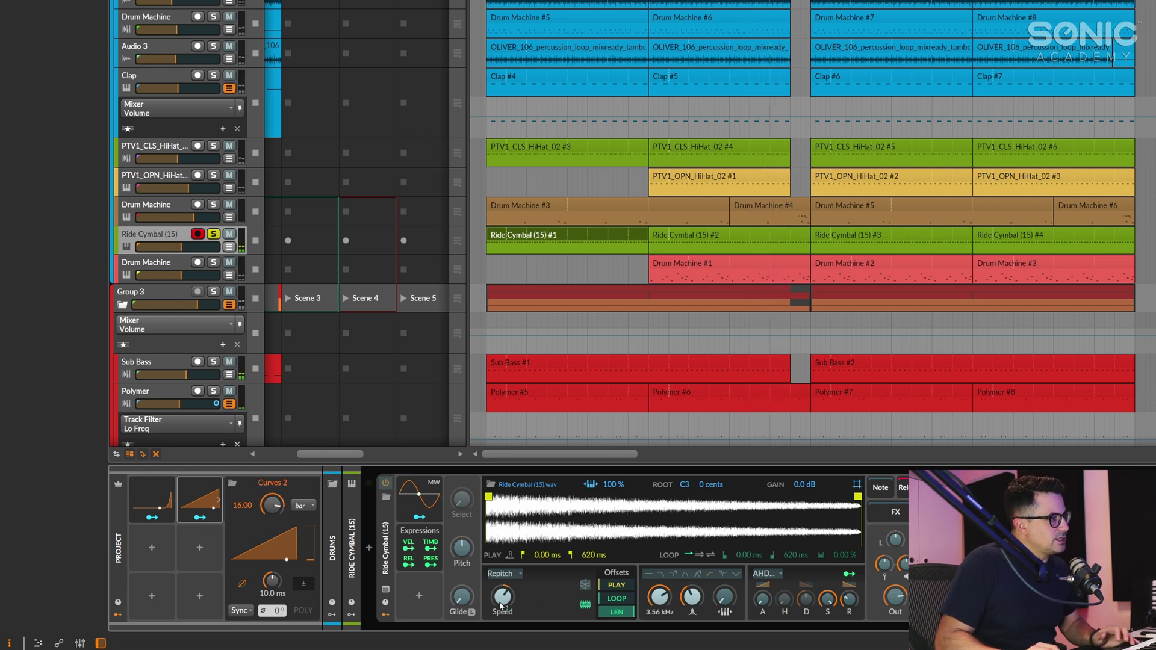
drag(500, 606, 500, 606)
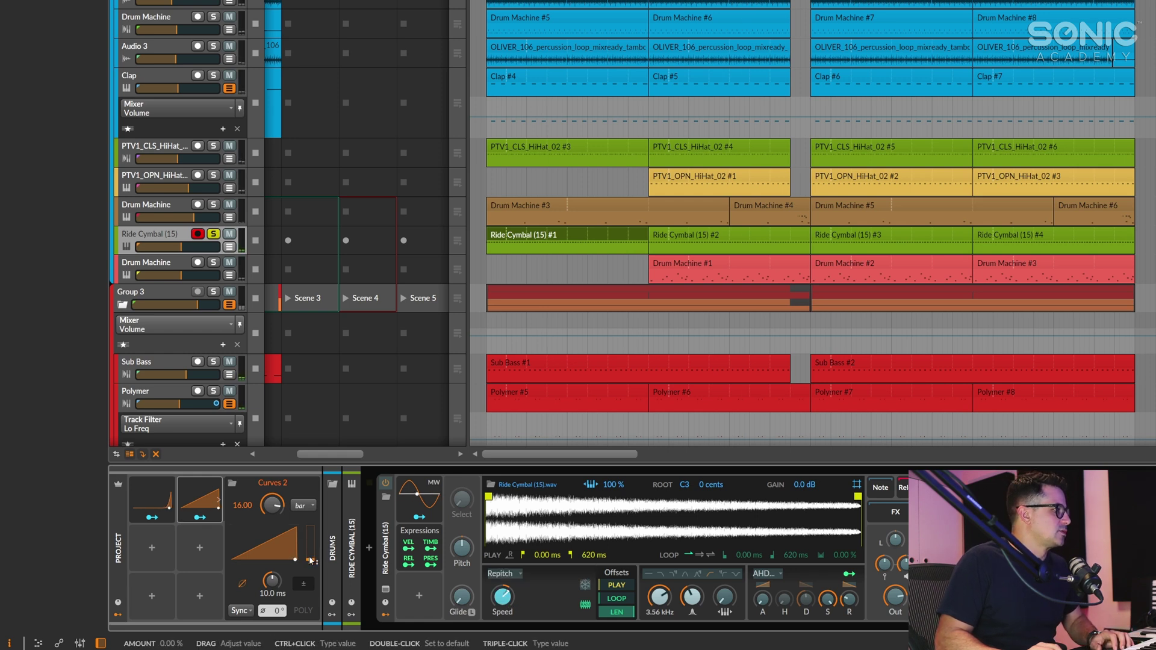
click(225, 532)
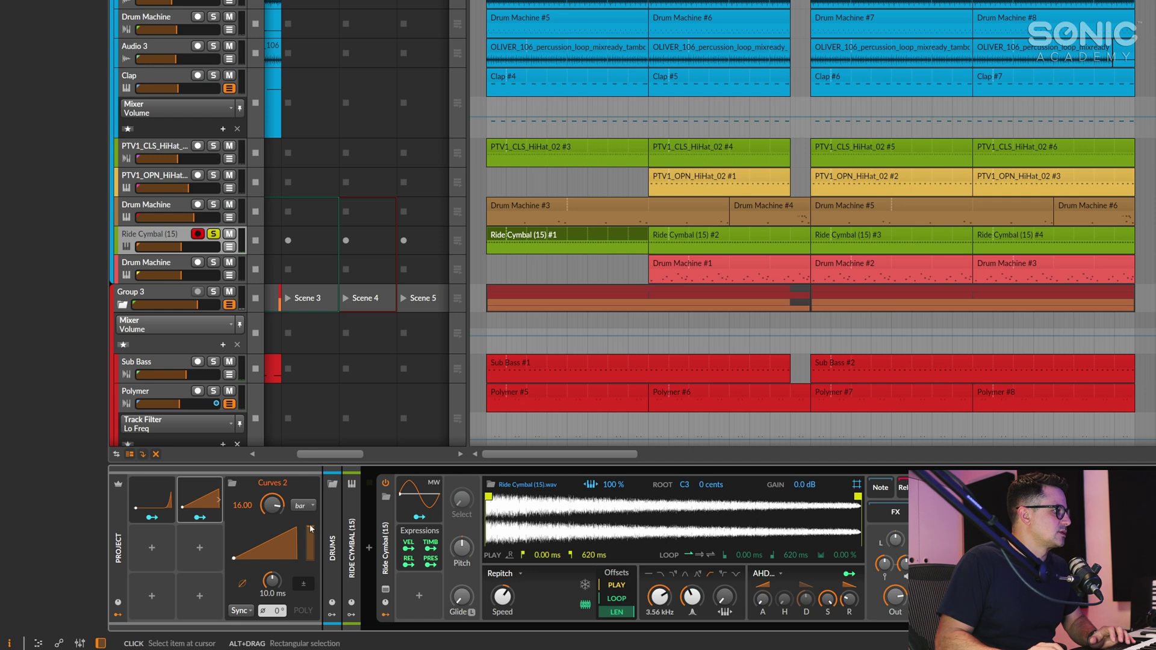
Step: Map Curves 2 to the Ride Cymbal sampler's Speed so it rises to about 130%, and play the result
key(space)
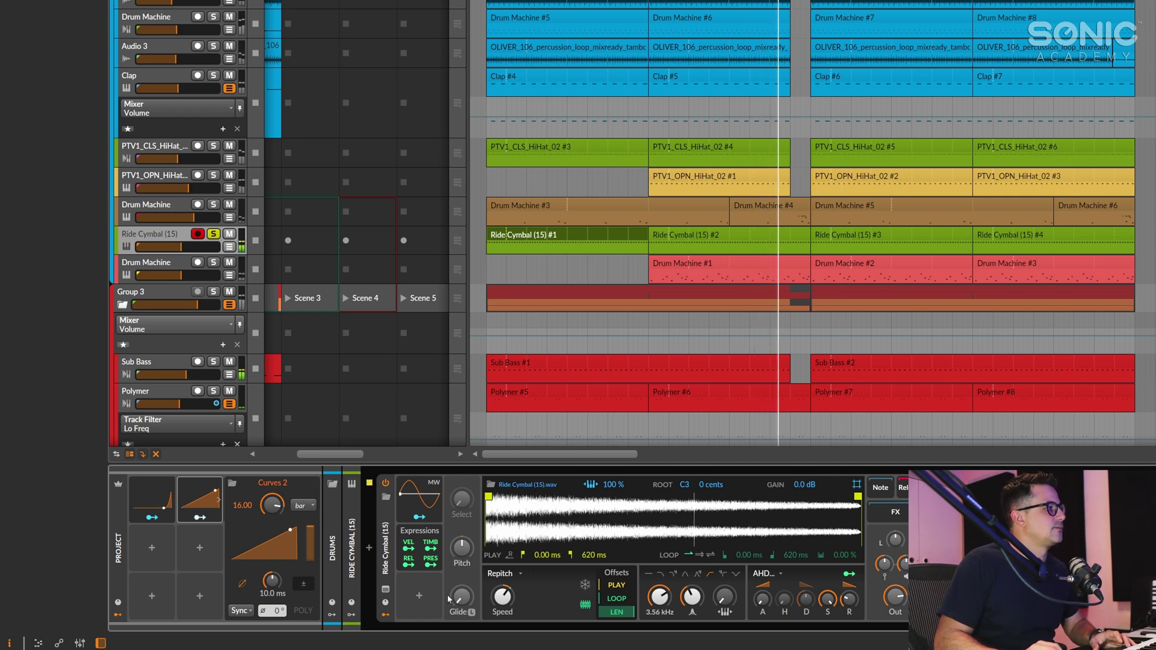
key(space)
click(199, 516)
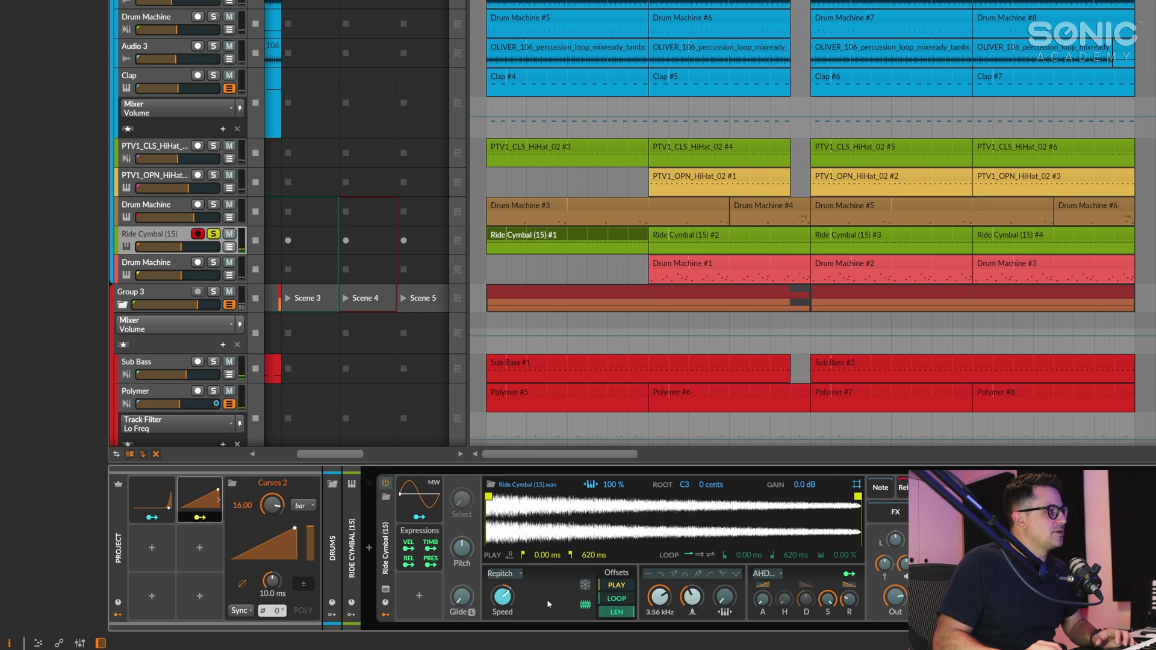
drag(503, 597, 503, 584)
key(space)
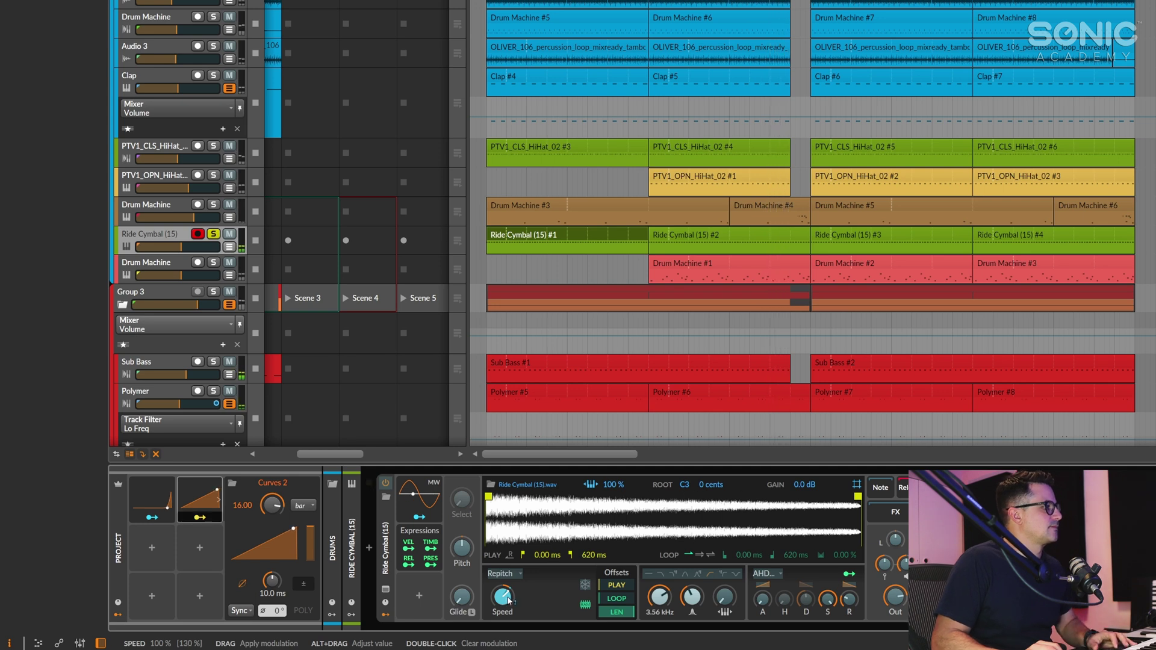
key(space)
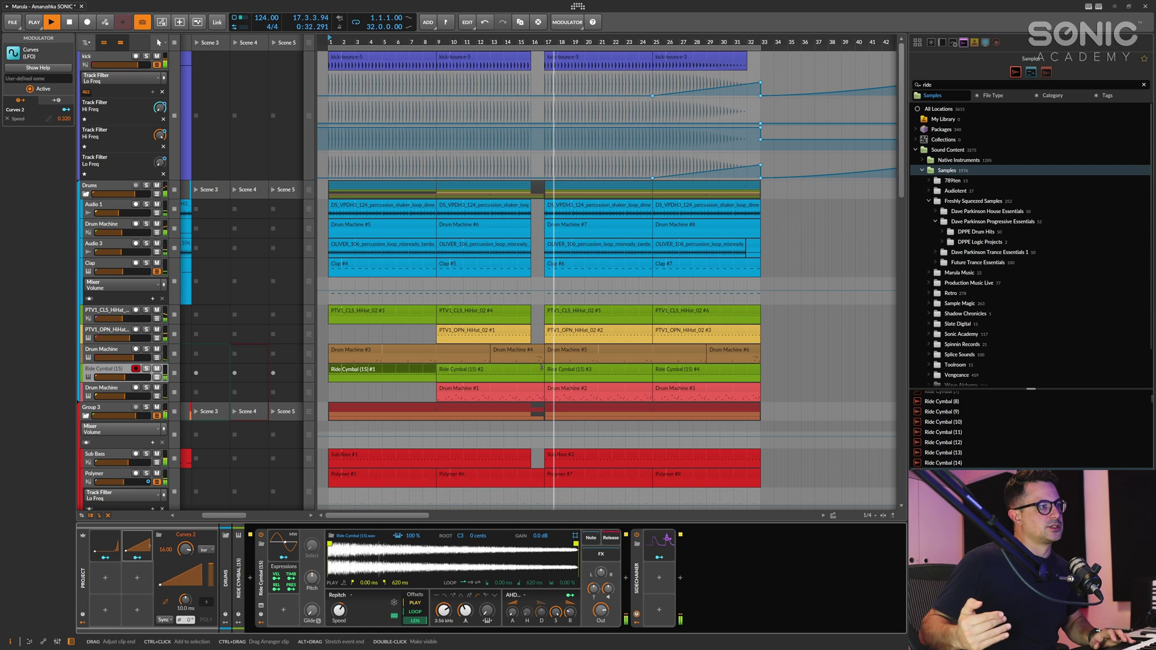
key(space)
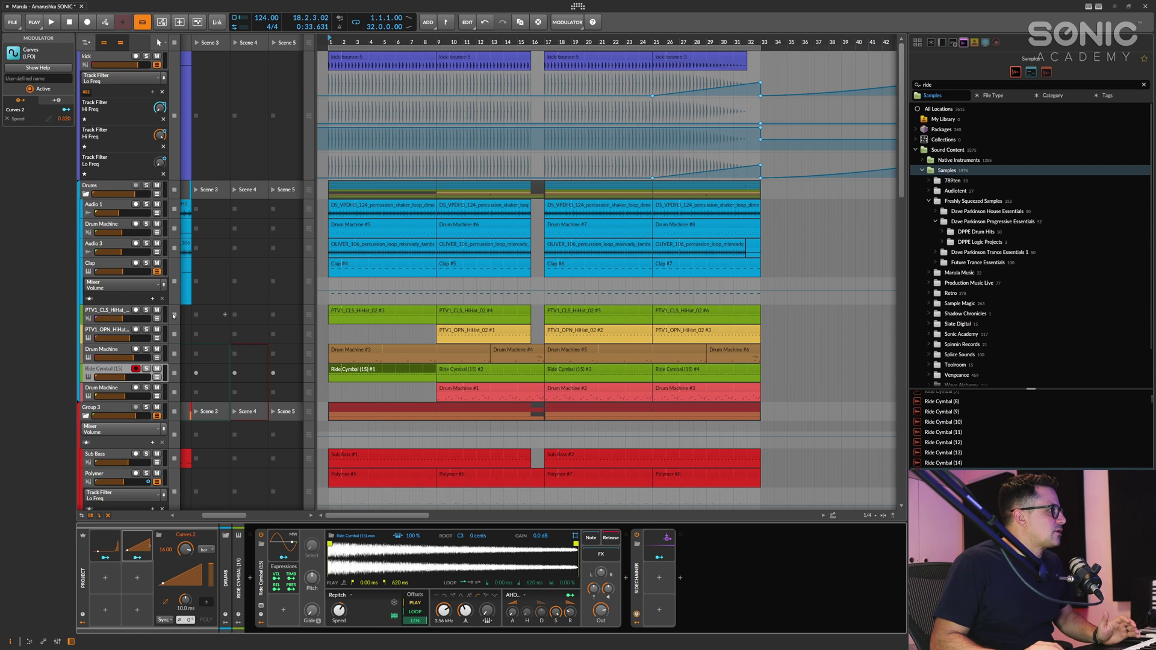
Step: Select and solo the Audio 3 percussion loop track and audition it briefly
click(199, 315)
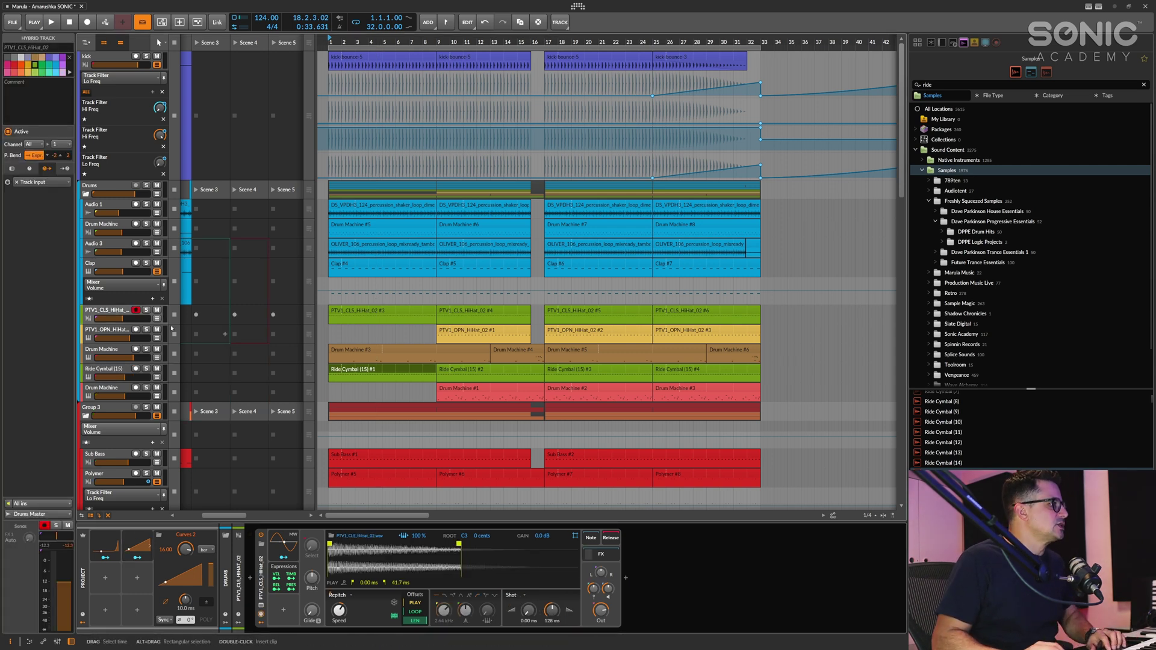
click(705, 599)
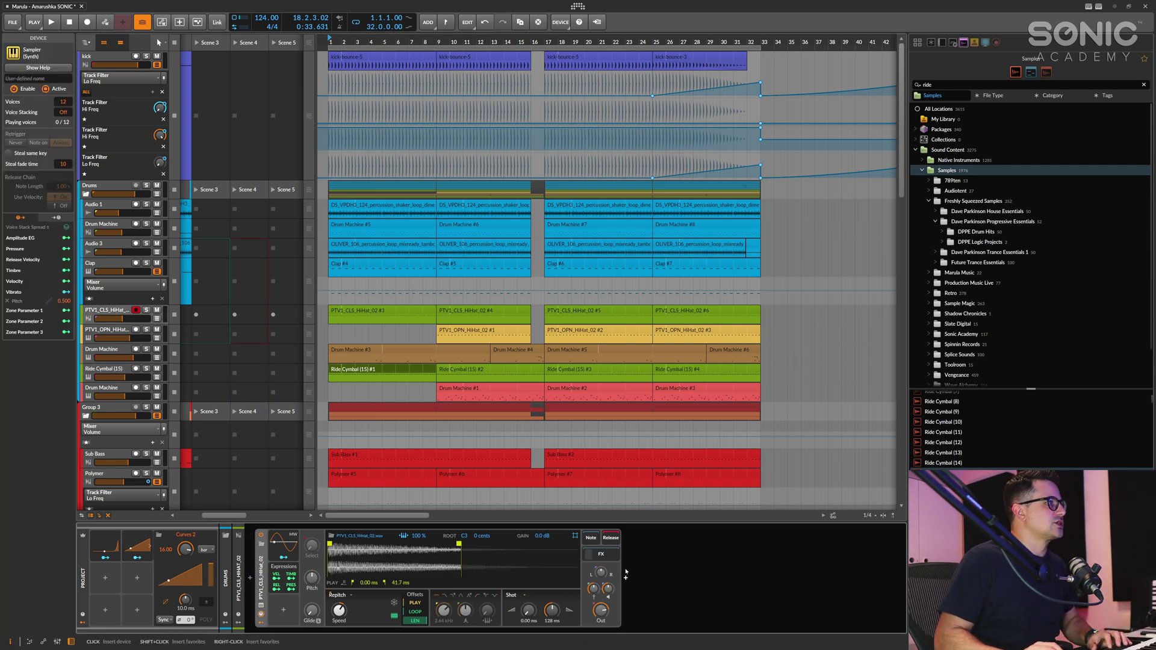
click(146, 243)
click(106, 244)
key(space)
key(space)
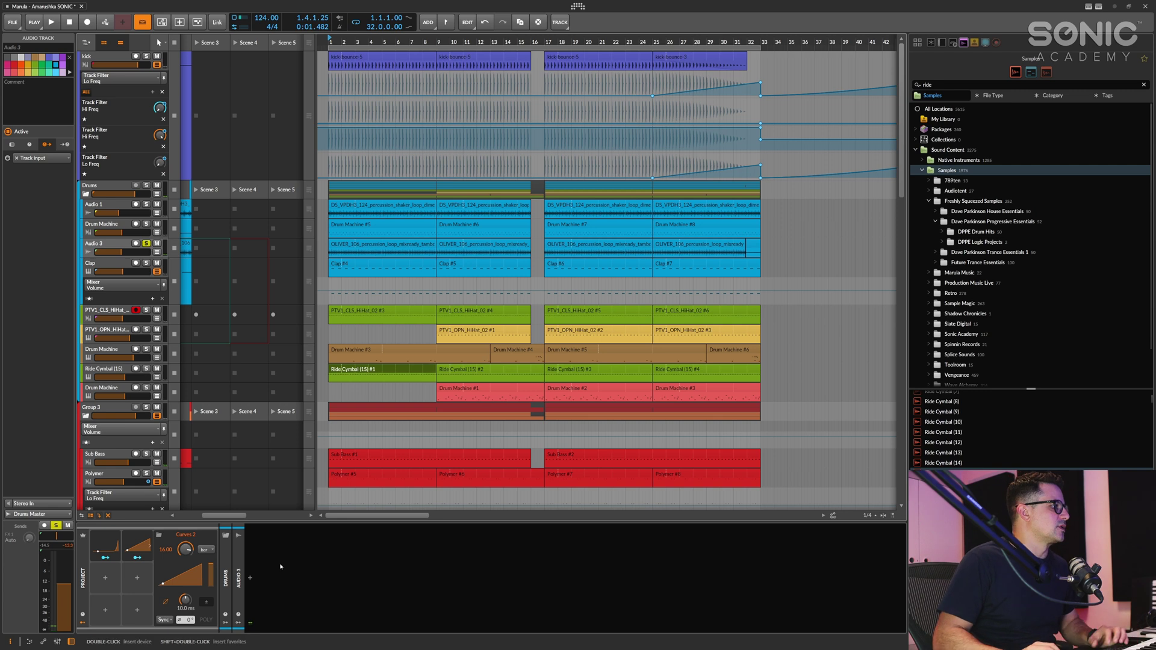
Step: Insert a Freq Shifter on Audio 3, raising its Range, turning Mix to maximum and resetting Shift to its default
double_click(250, 579)
text(fre)
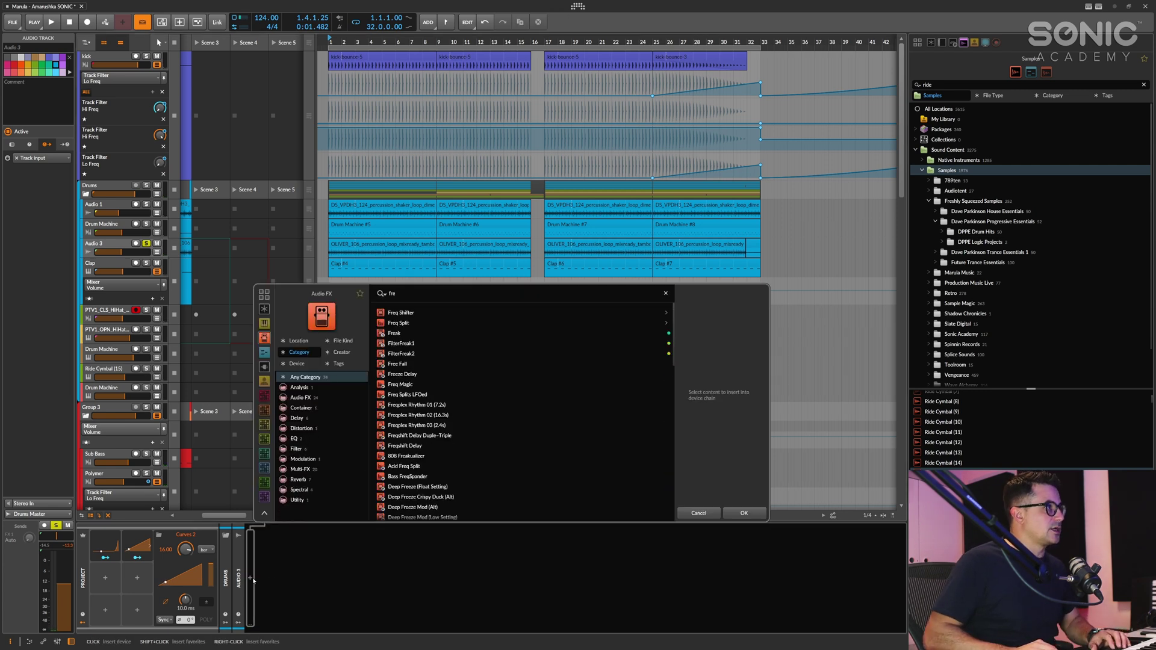
key(Return)
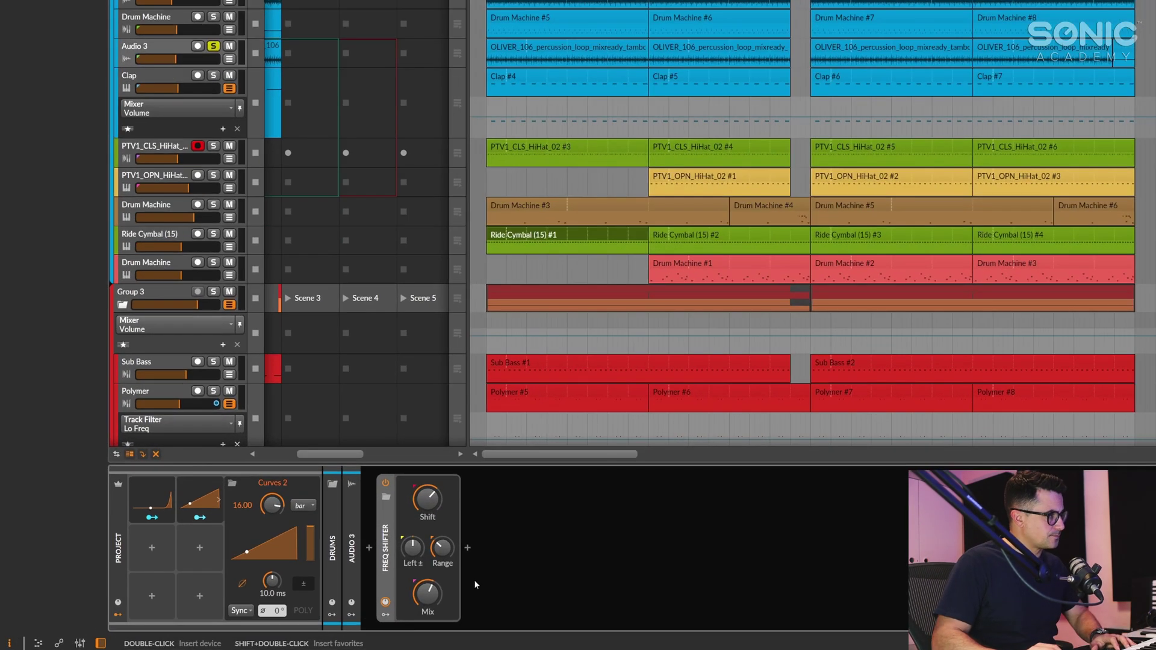
key(space)
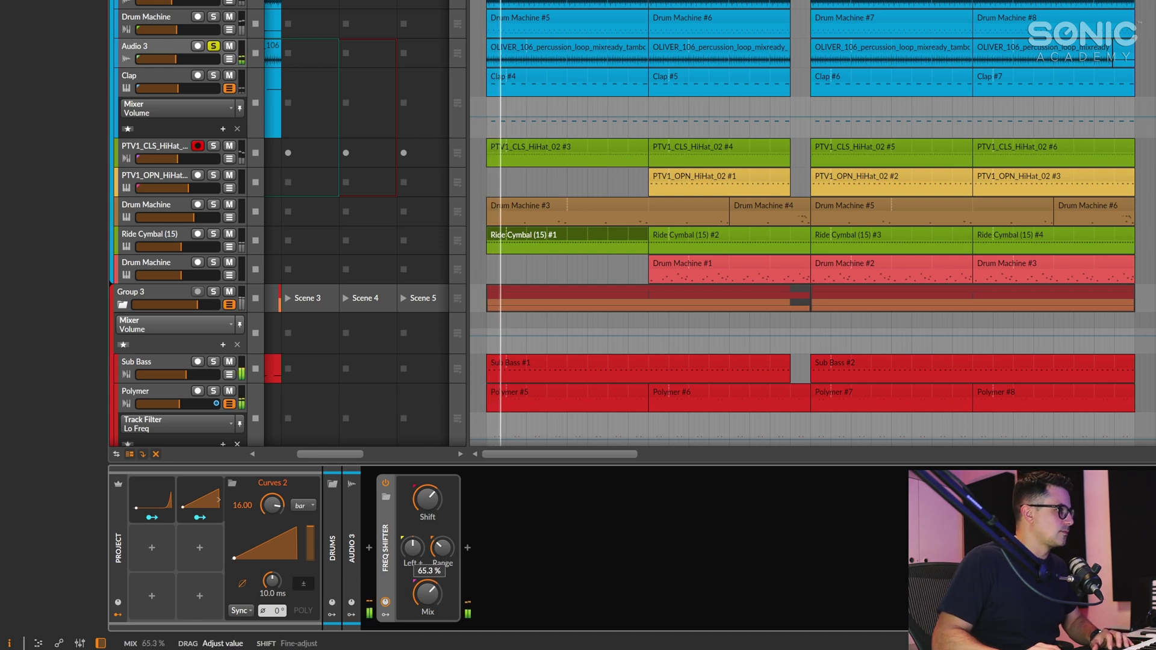
drag(442, 548, 429, 503)
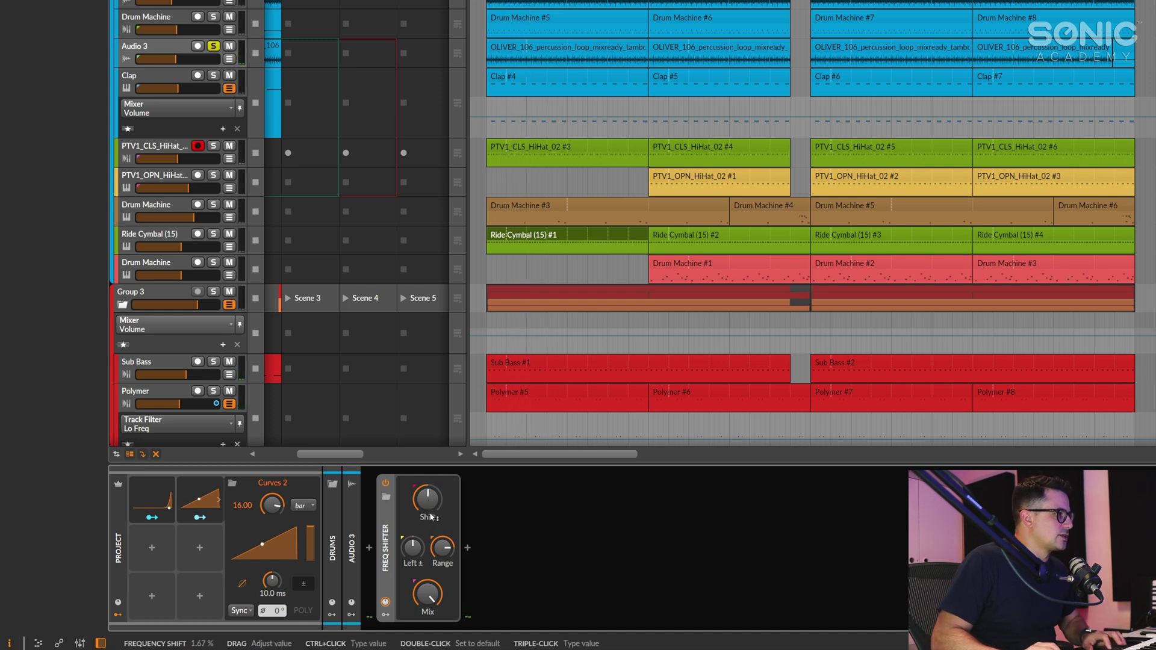
double_click(430, 503)
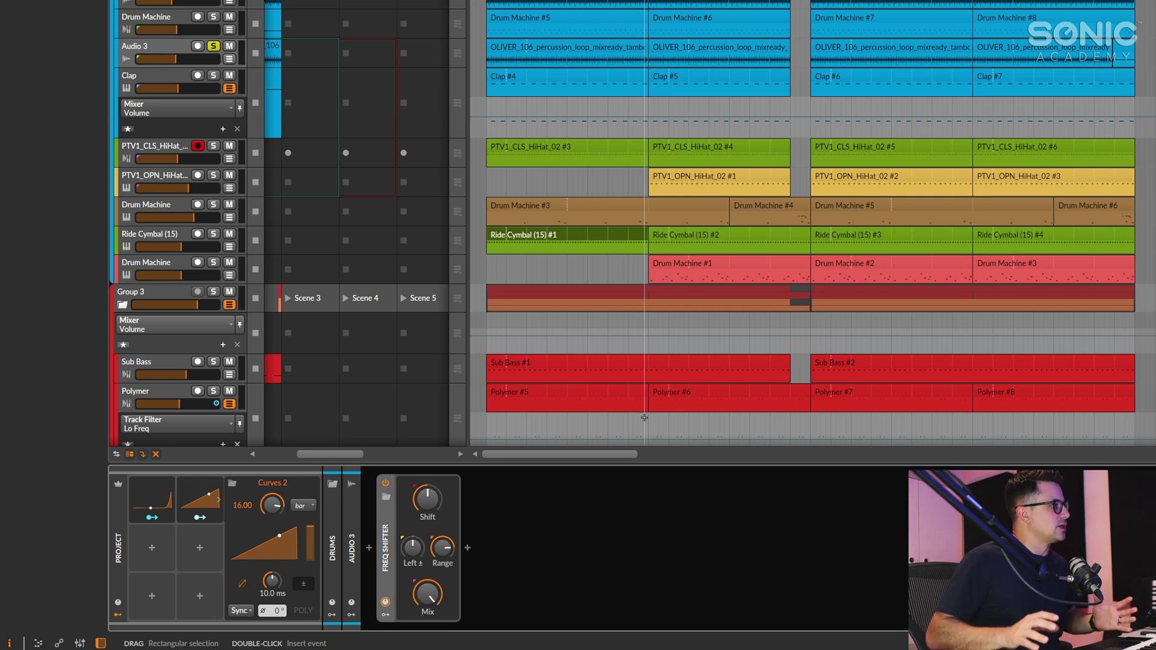
Step: Map the Curves 2 modulator to the Freq Shifter's Shift on Audio 3
click(200, 518)
drag(427, 499, 428, 445)
drag(427, 498, 428, 500)
click(506, 527)
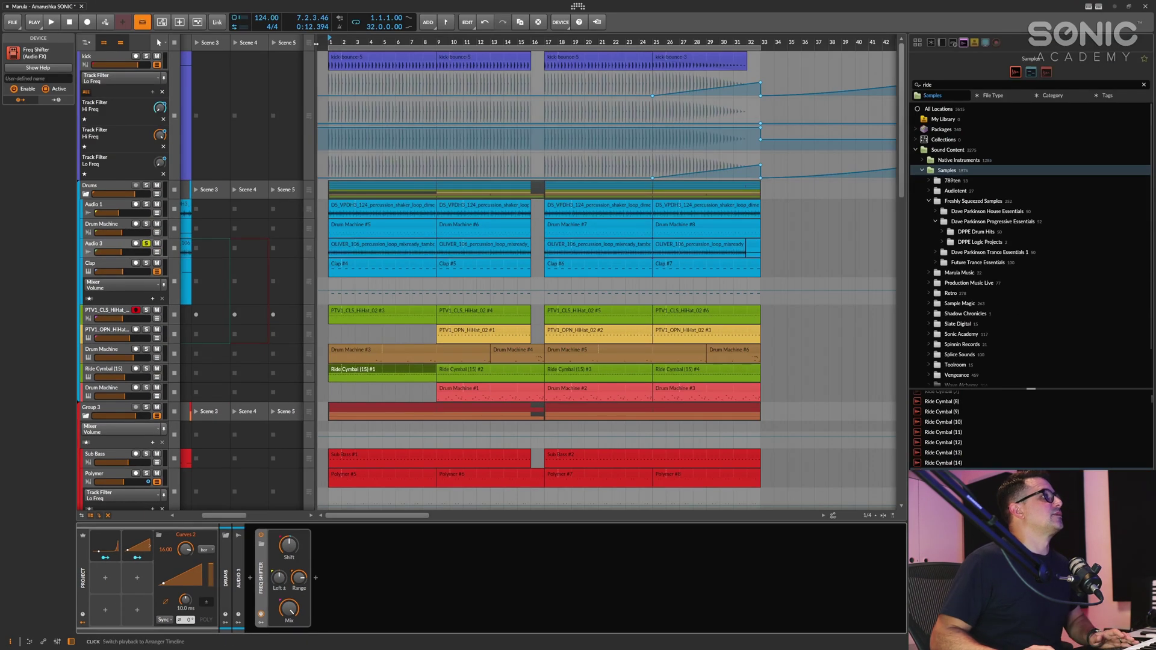
Step: Play the arrangement from bar 1 with Curves 2 mapping armed and solo the ride cymbal alongside Audio 3
key(space)
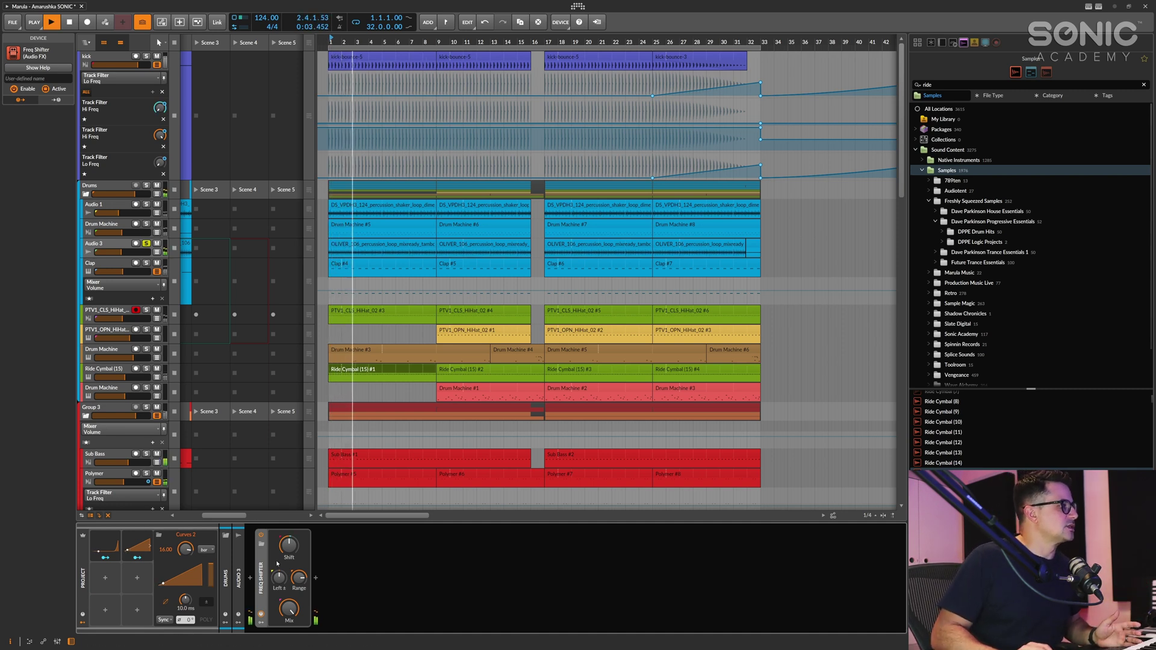
click(138, 559)
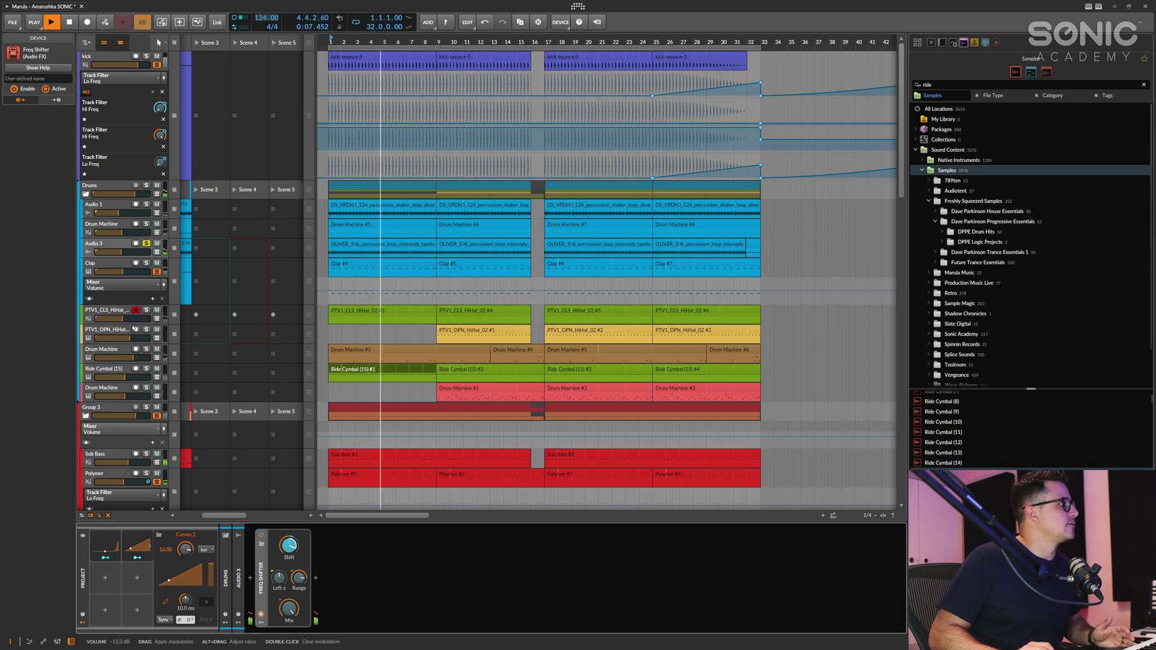
click(146, 368)
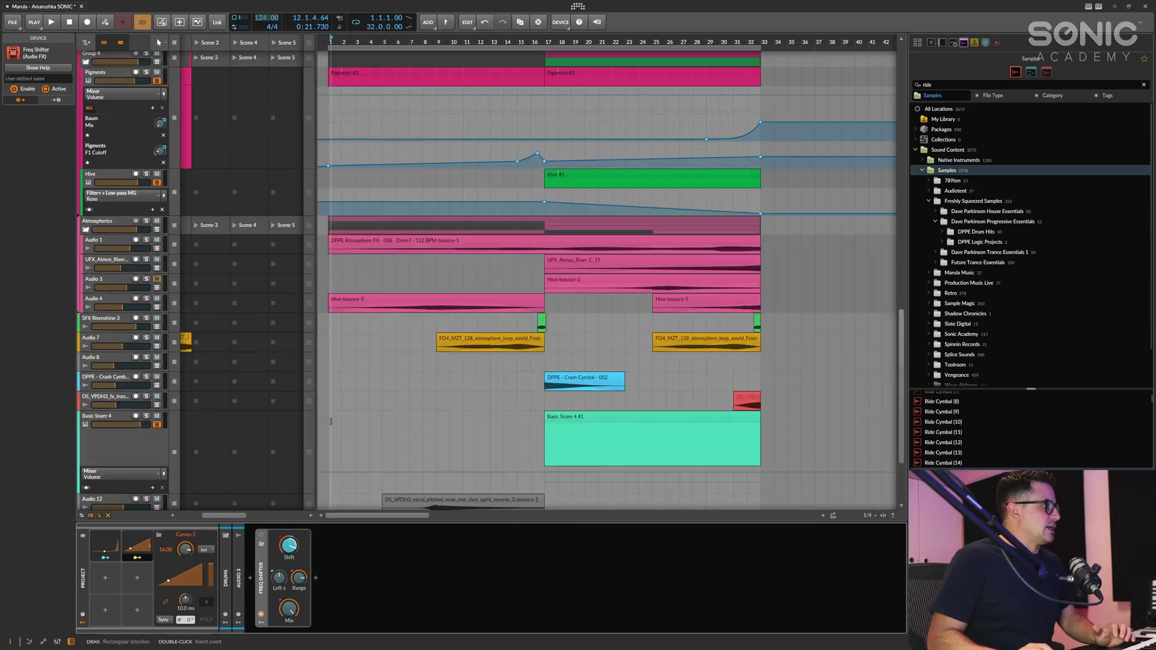
Step: Add a new instrument track below ANA 2 and load the Falcon instrument on it
scroll(331, 422, down, 3)
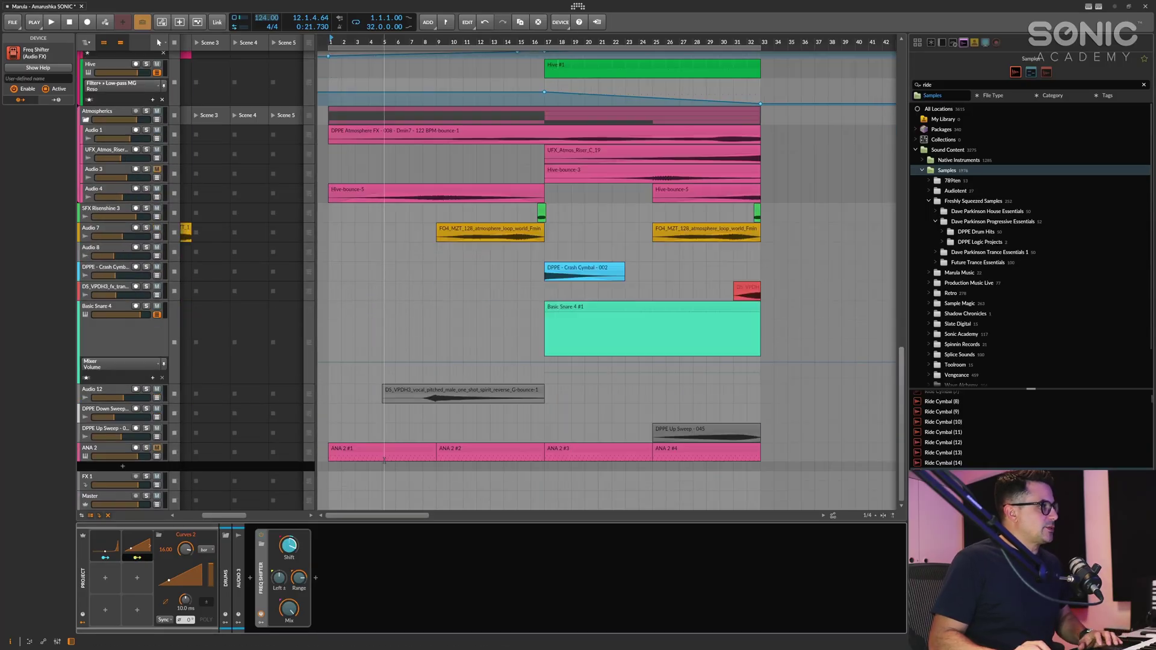
click(122, 467)
text(f)
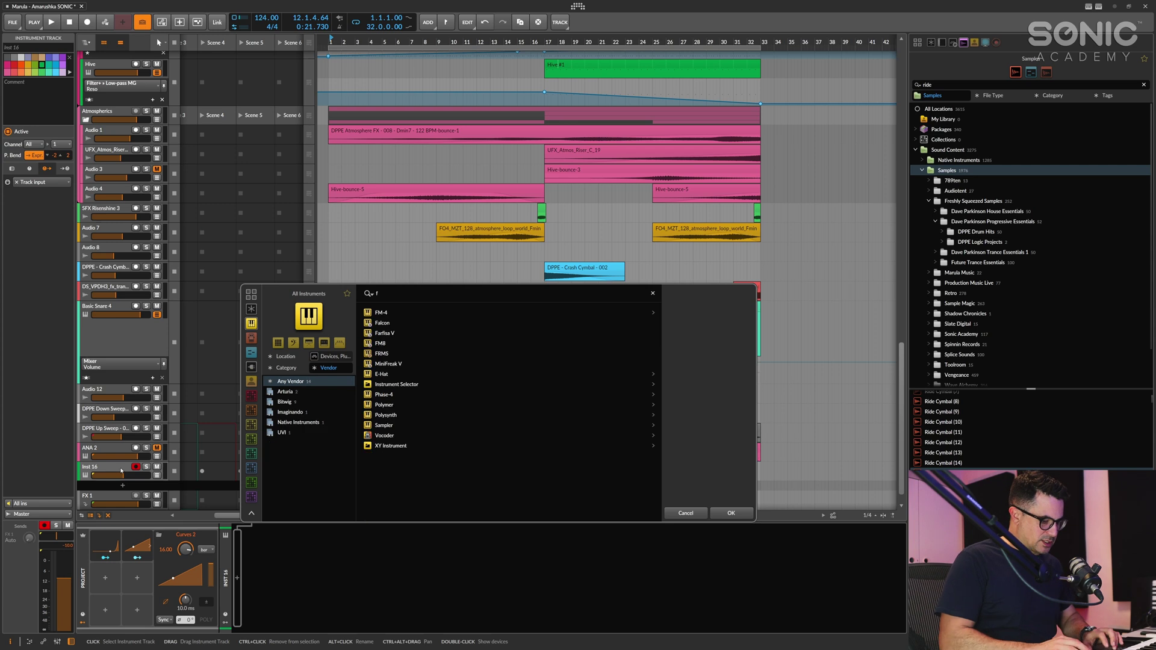
text(alcon)
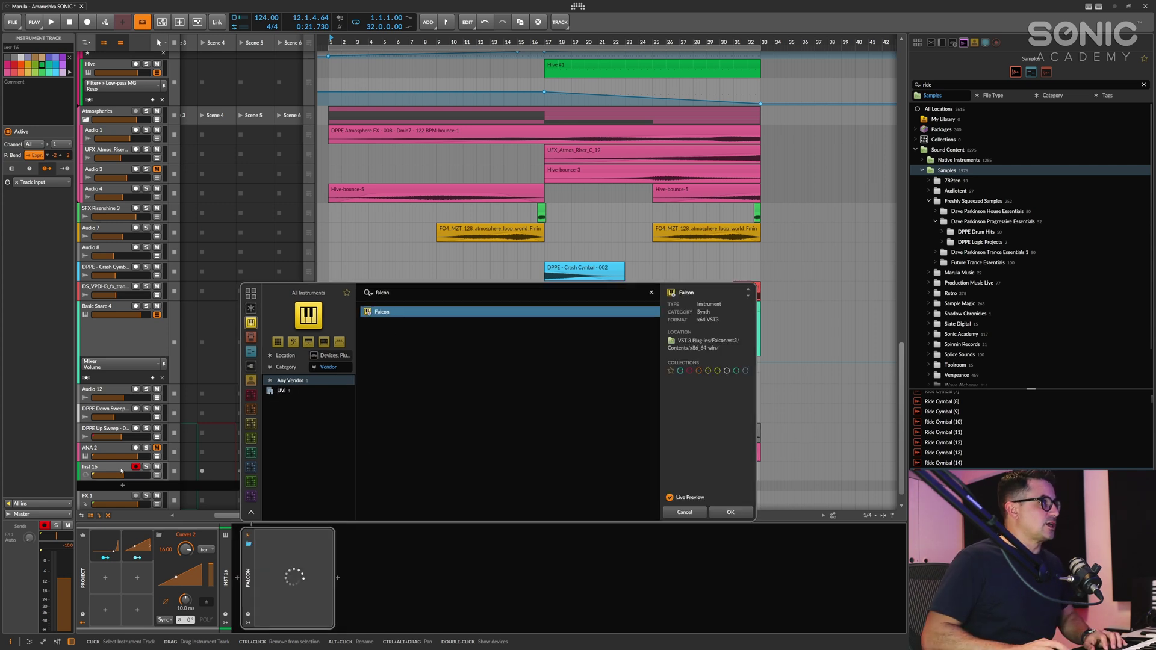
key(Return)
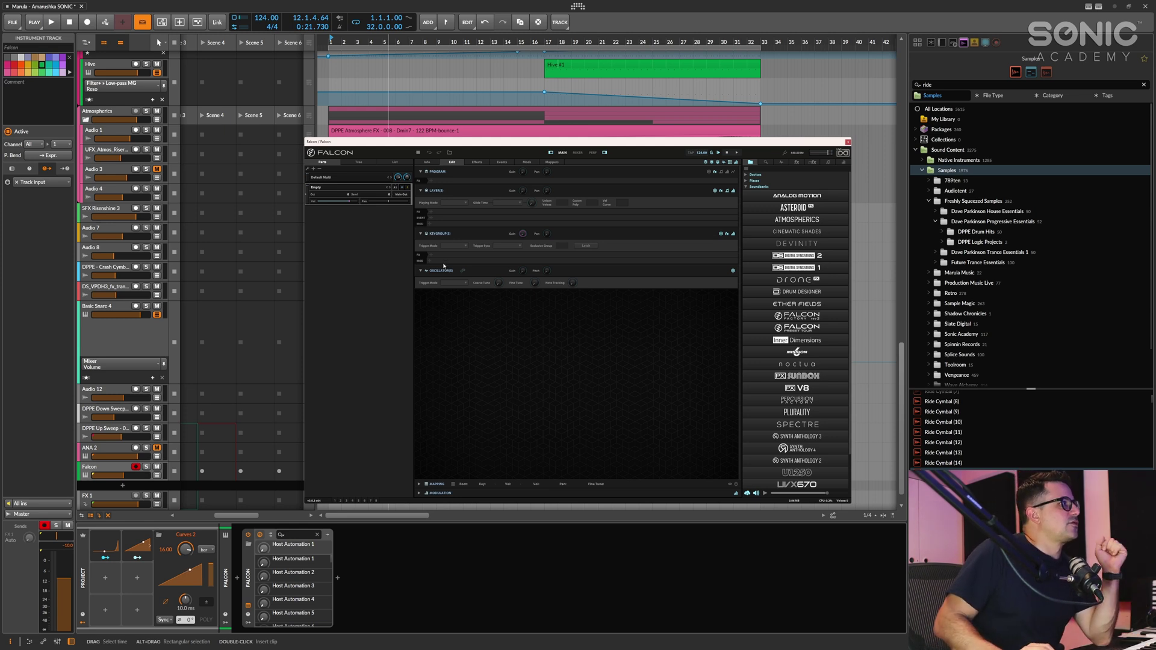
Step: Give Falcon's new program an Analog oscillator and add the Shepard effect script processor to its layer
click(359, 162)
click(322, 199)
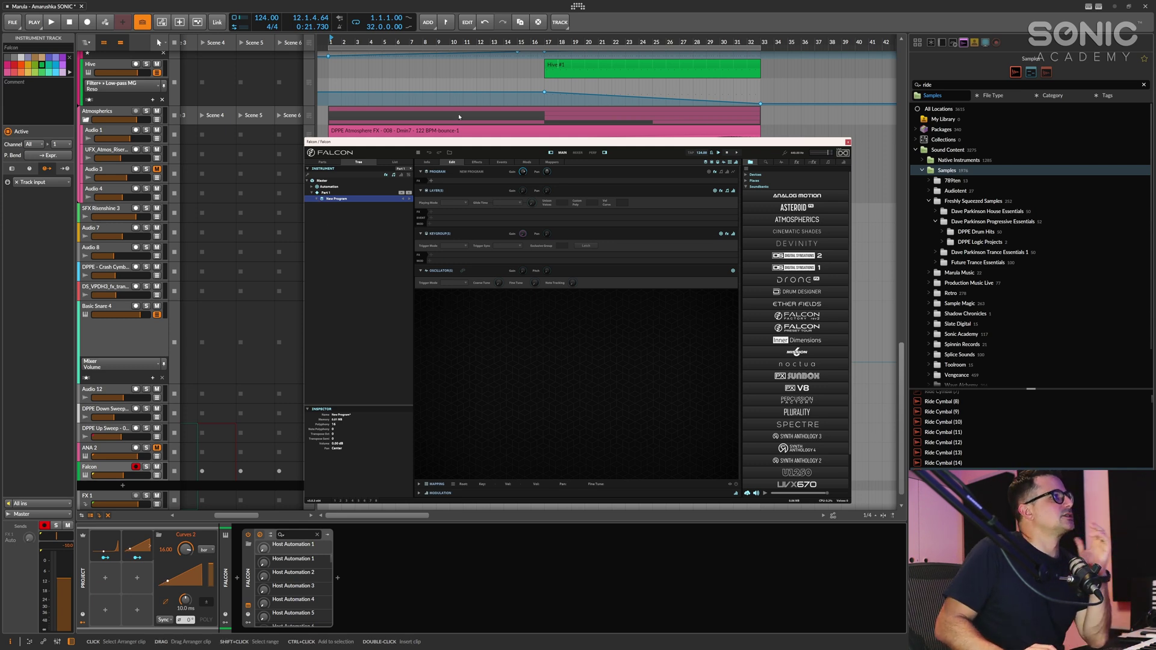
click(486, 276)
click(431, 219)
mouse_move(449, 225)
mouse_move(457, 247)
mouse_move(491, 260)
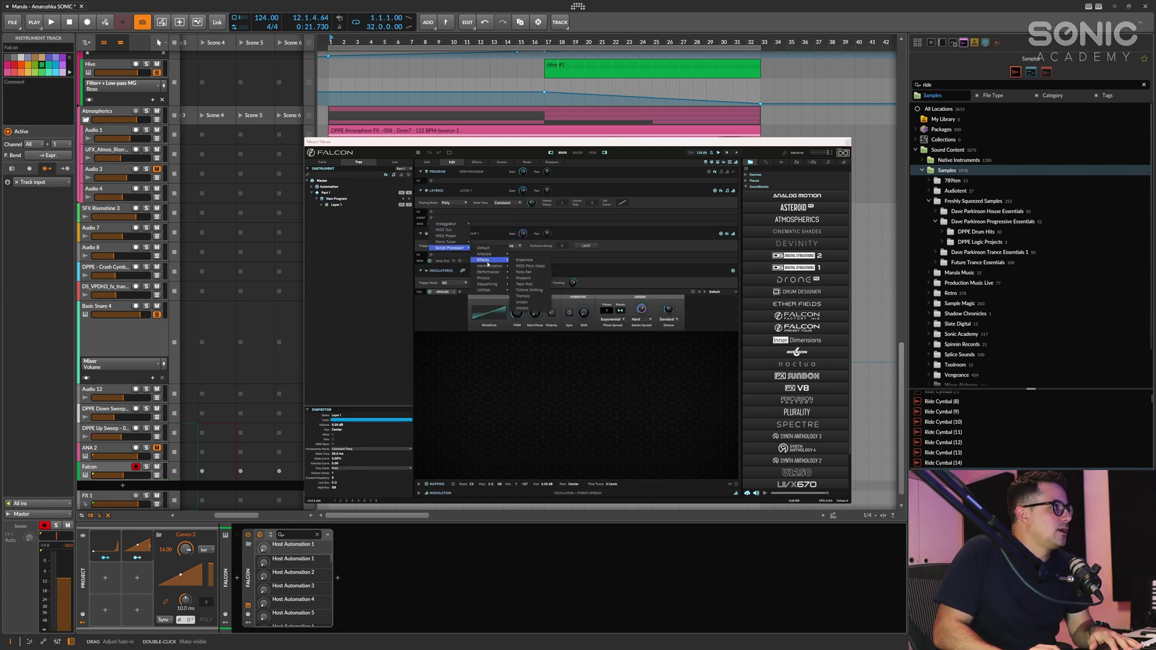
click(522, 278)
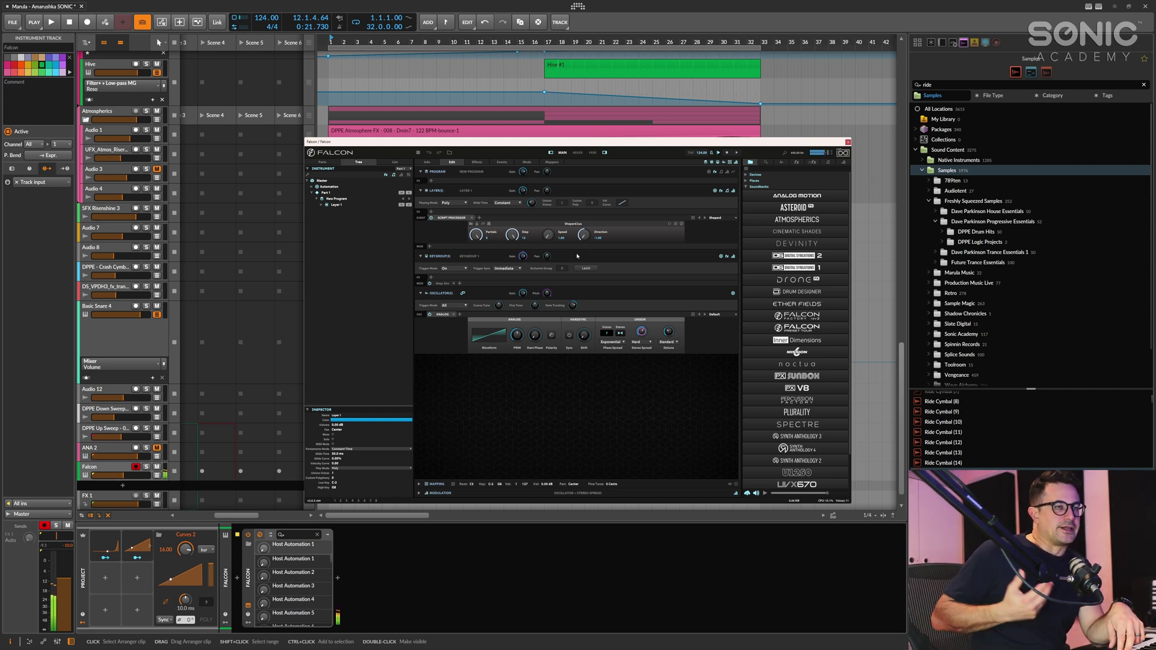
Step: Close the Falcon window and delete the Falcon track
click(848, 143)
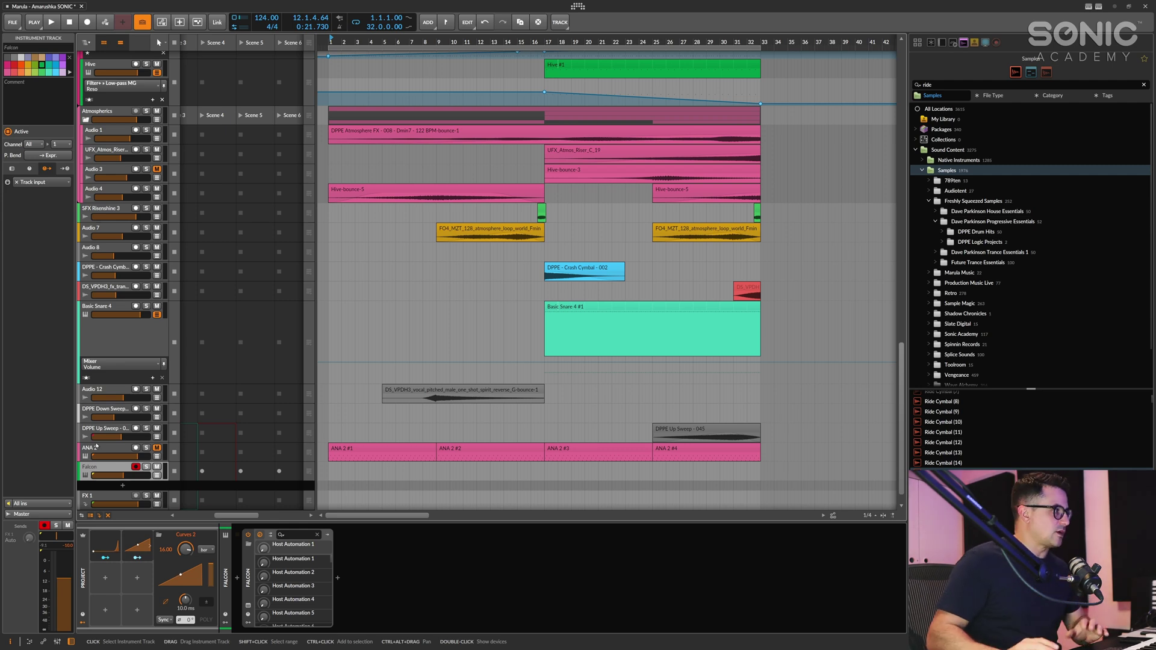
click(136, 467)
click(136, 466)
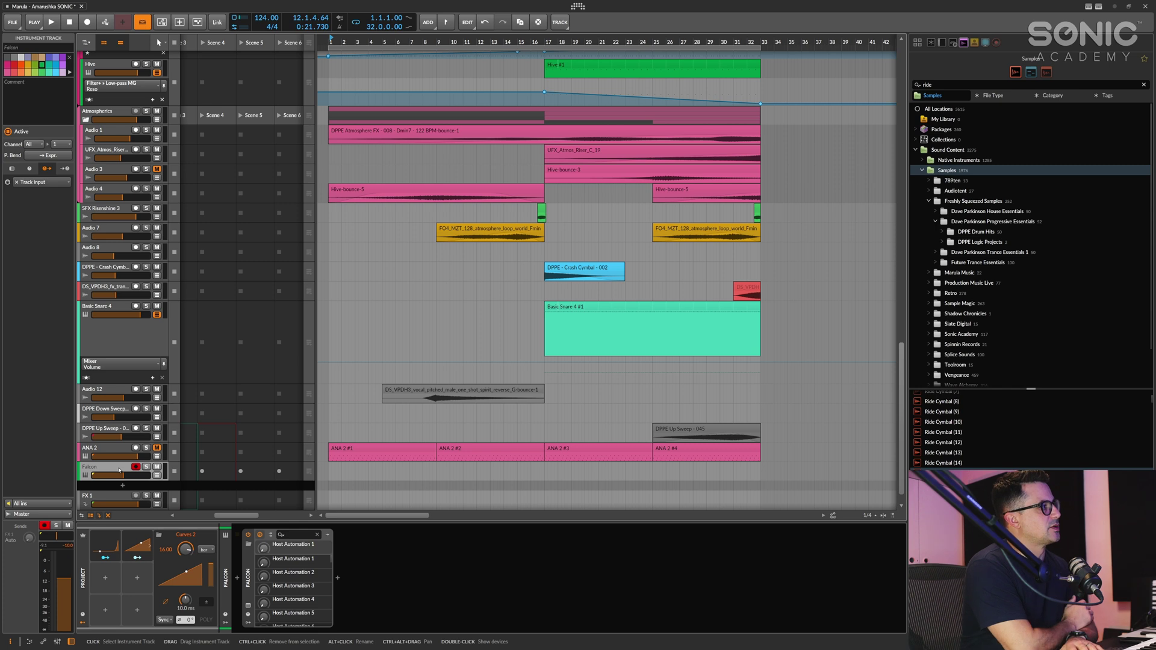
key(Delete)
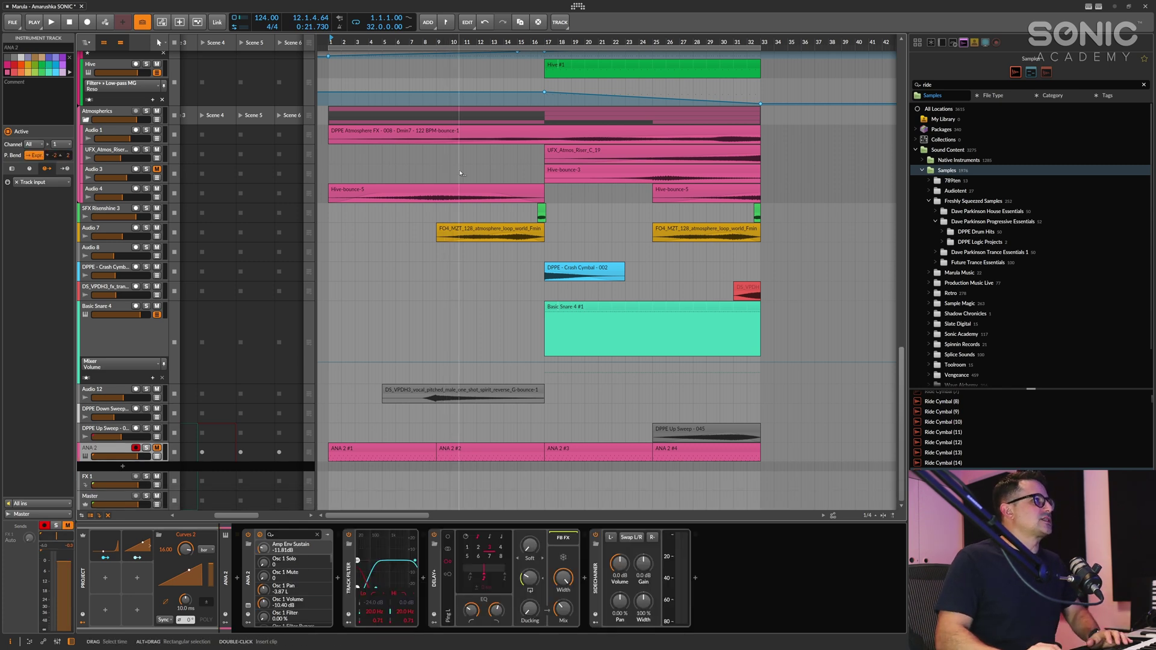
Step: Solo the Mid Bass track and play its first bars from the start of the arrangement
scroll(356, 93, up, 5)
click(356, 93)
scroll(367, 218, up, 5)
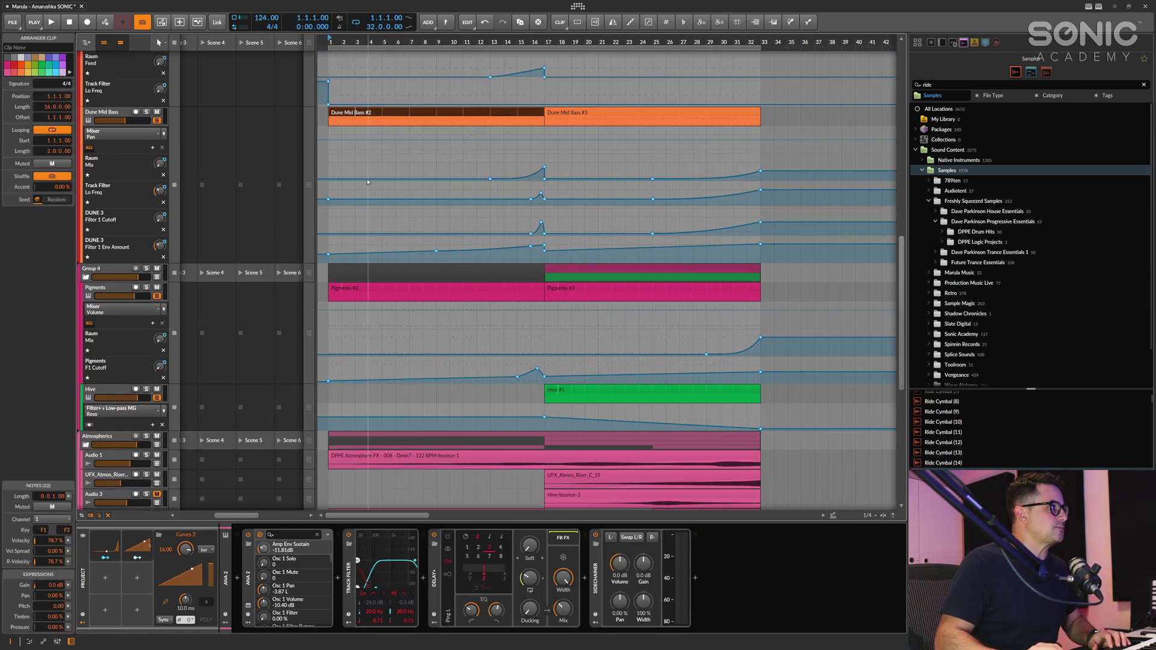
click(366, 217)
key(space)
click(146, 215)
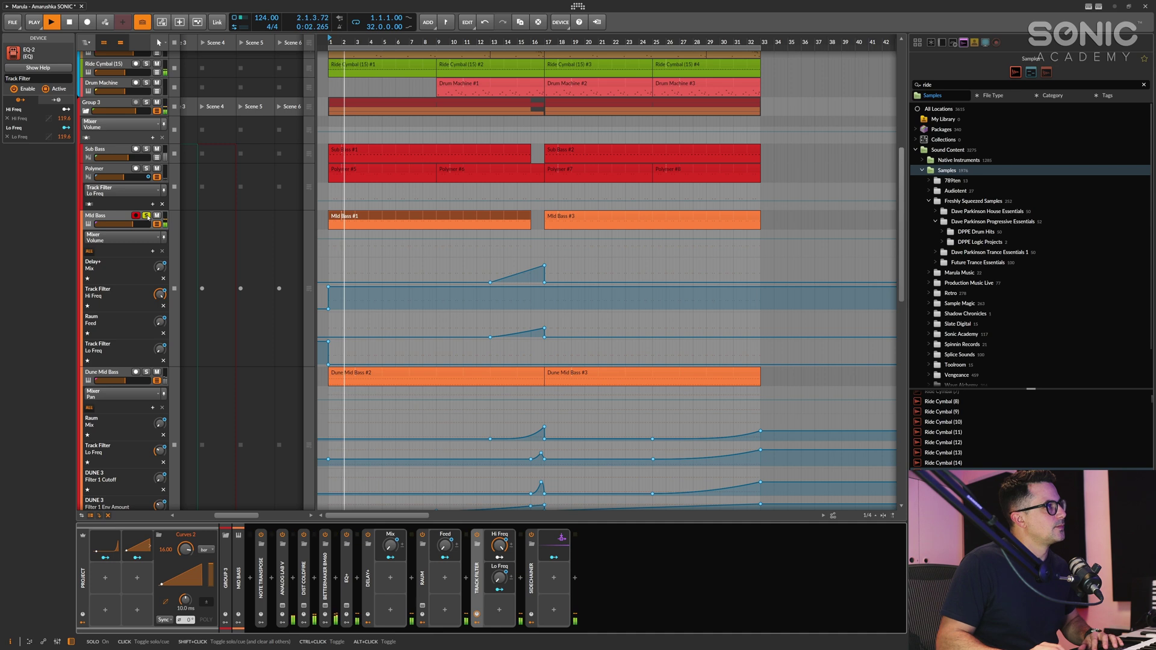
key(space)
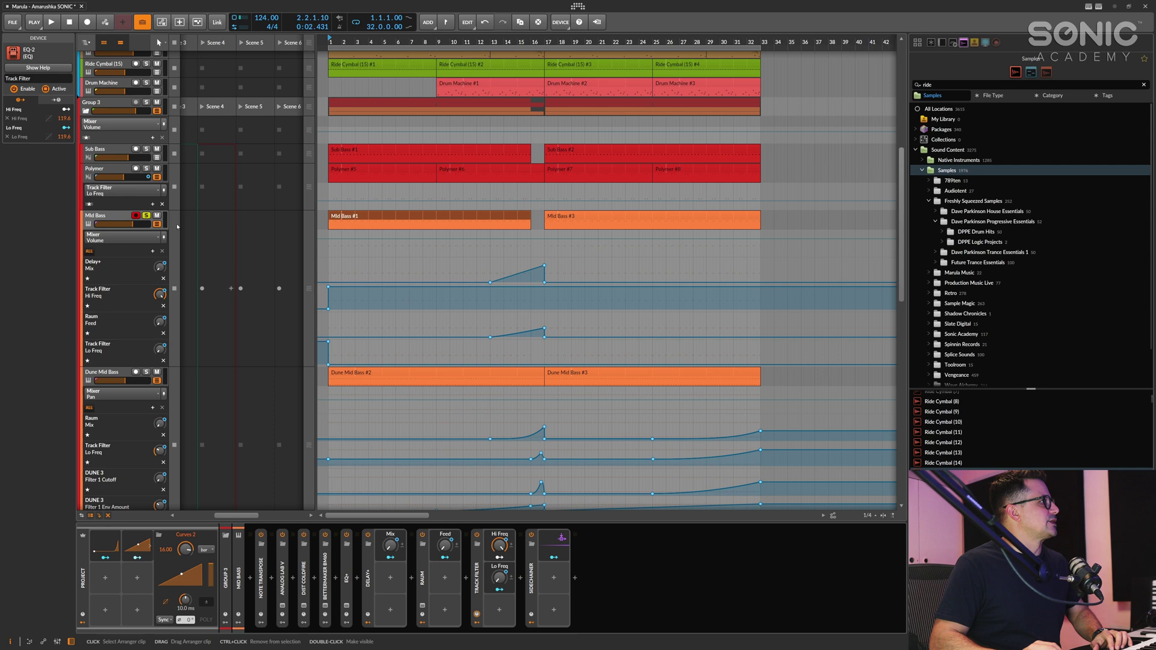
Step: Add a Chain device after Sidechainer on Mid Bass and insert the Flanger inside it
click(574, 579)
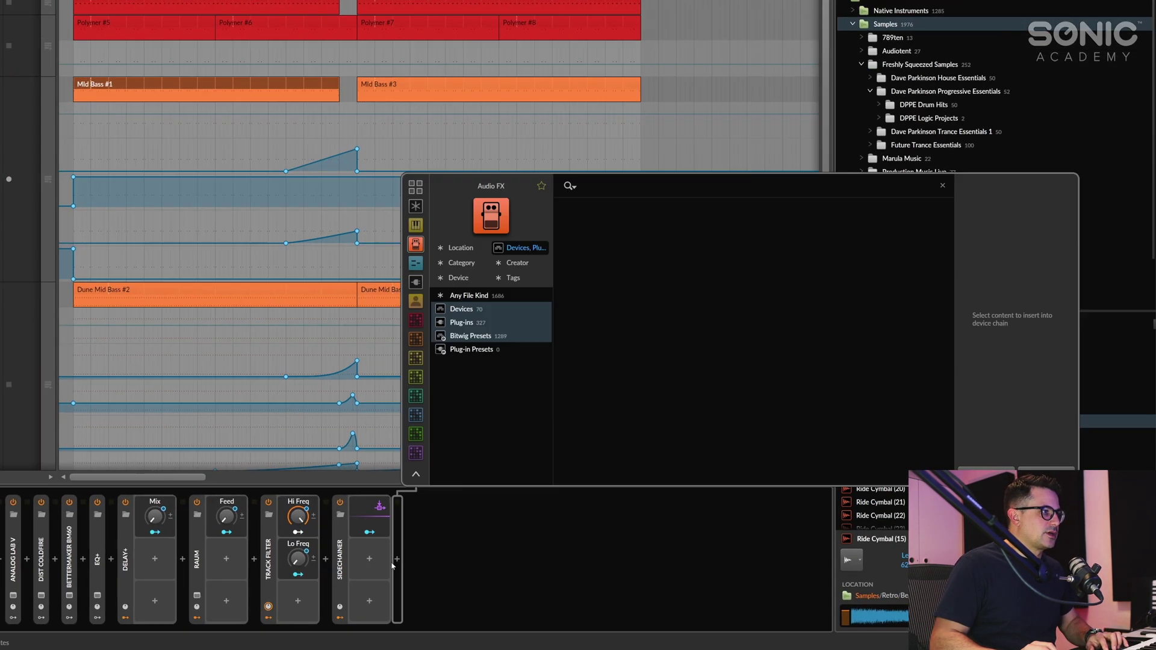
text(chain)
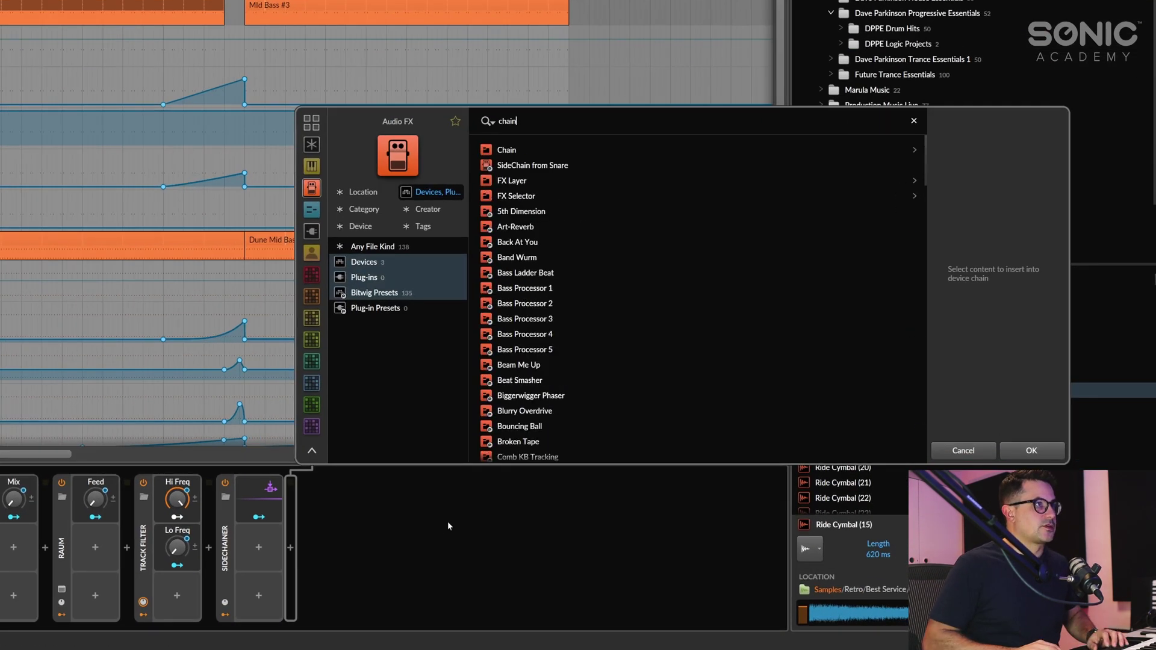
key(Return)
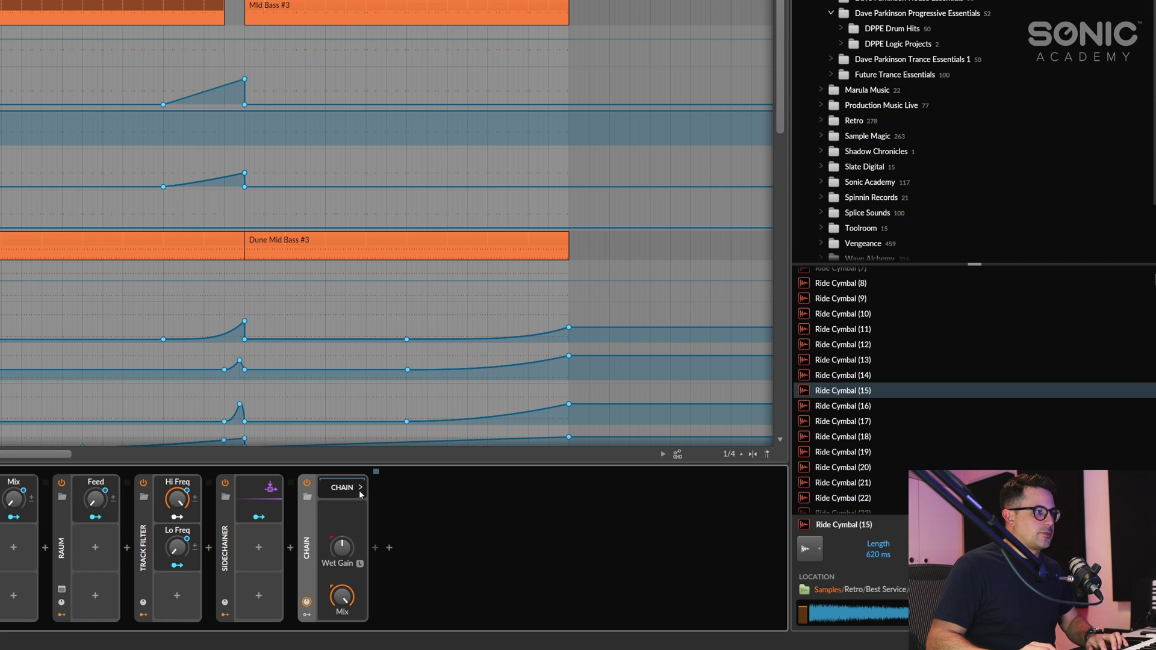
click(376, 549)
text(flanger)
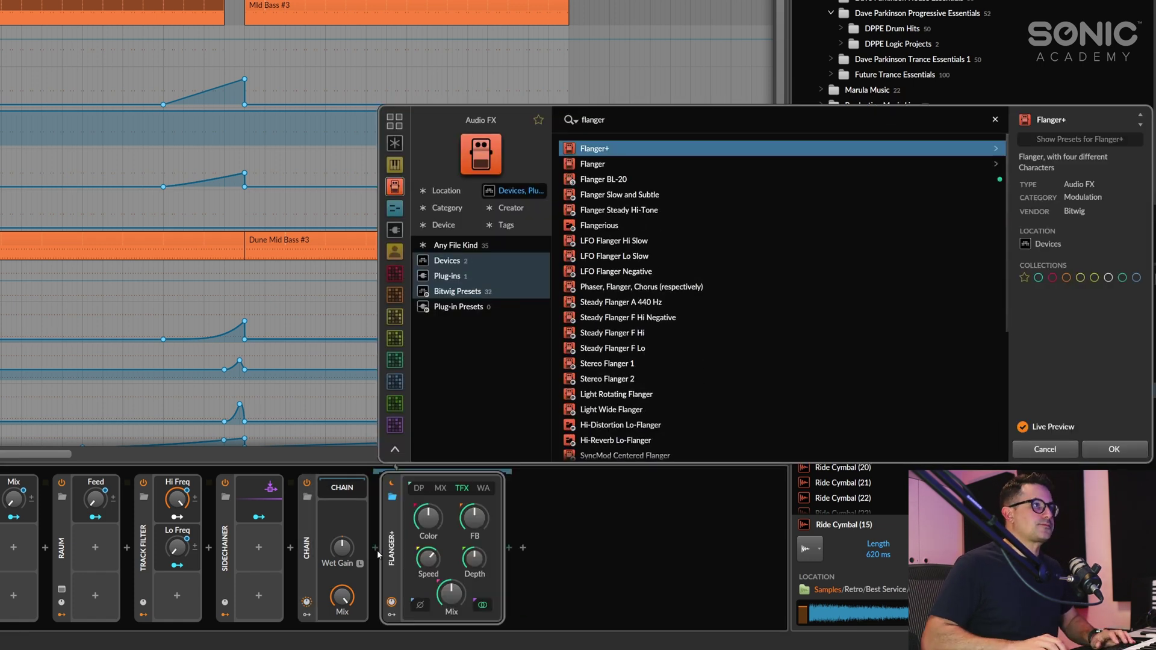
key(Down)
key(Return)
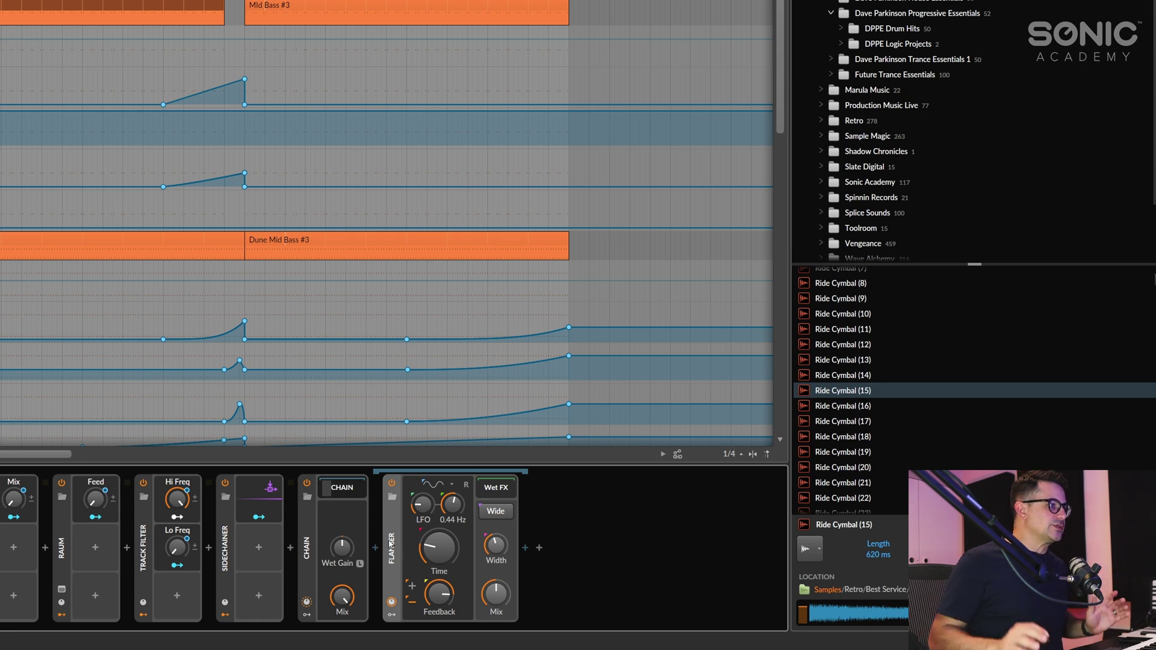
Step: Turn the flanger's mix fully up and set its delay time to 3.00 ms
drag(500, 582, 499, 596)
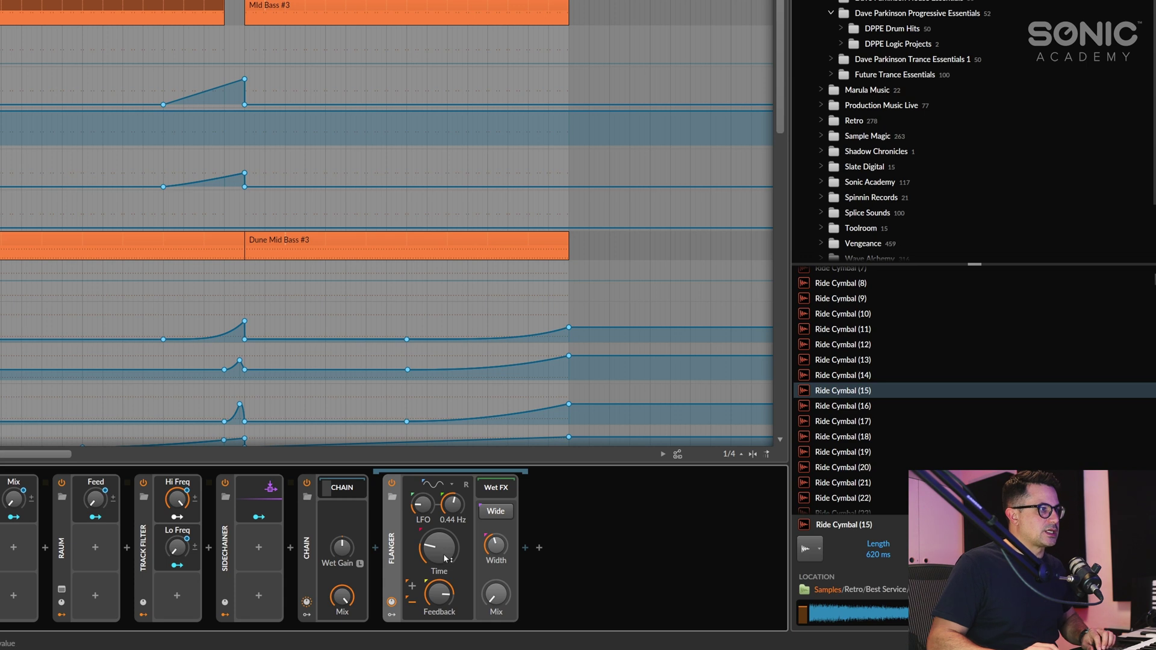
drag(496, 595, 496, 568)
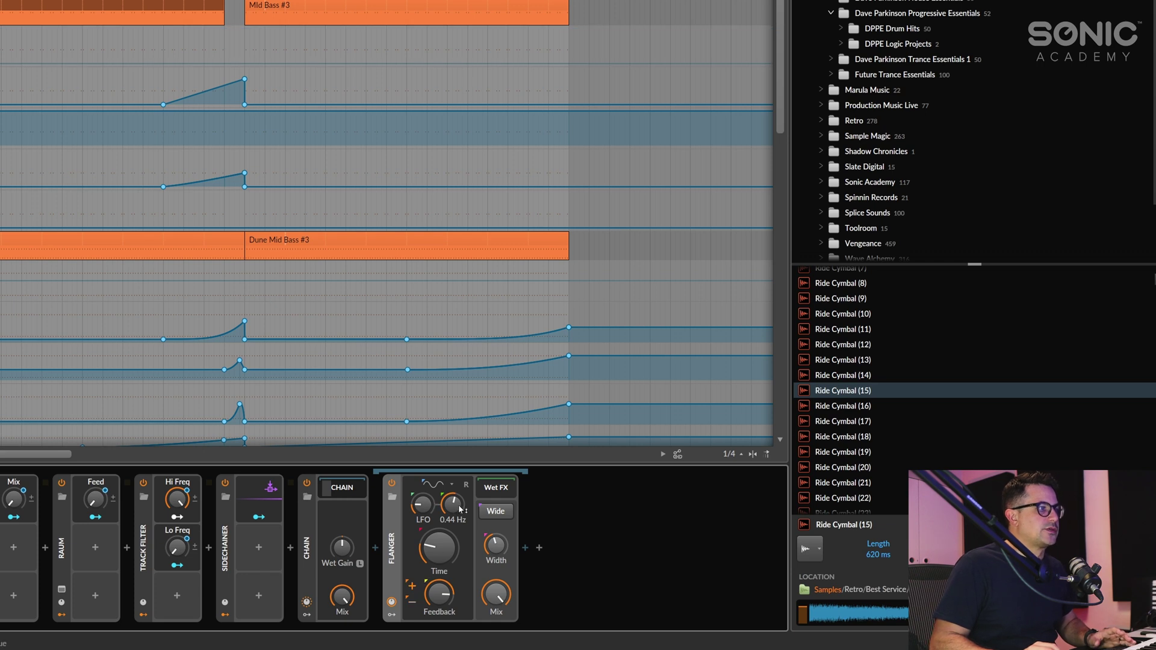
drag(444, 556, 444, 538)
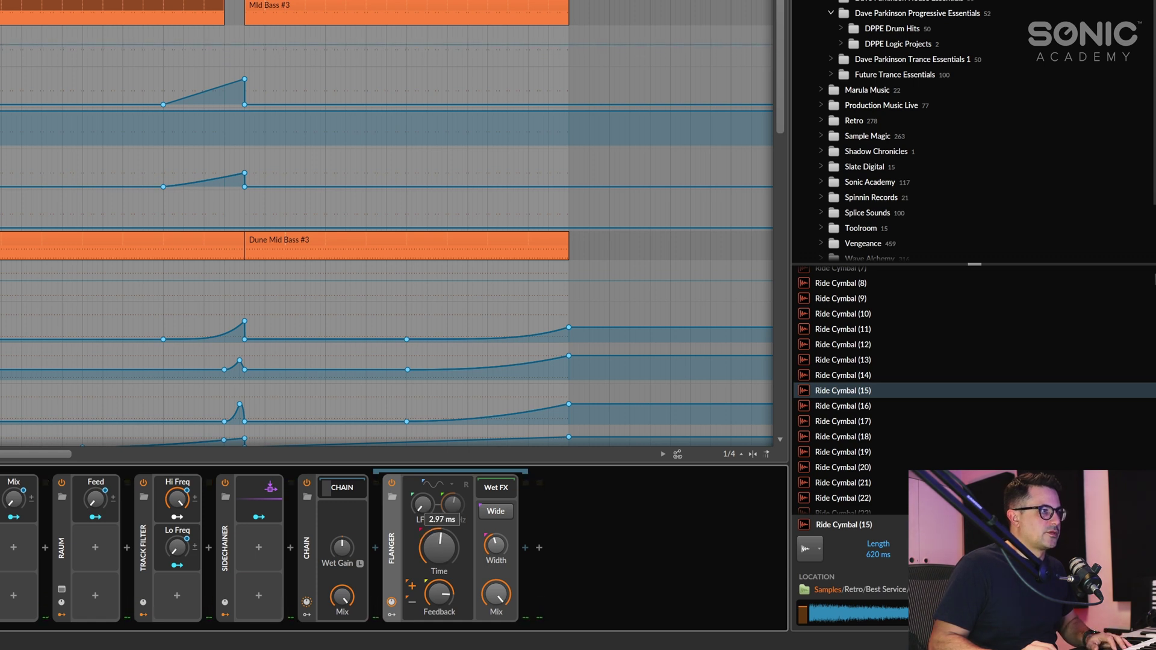
double_click(439, 549)
key(Return)
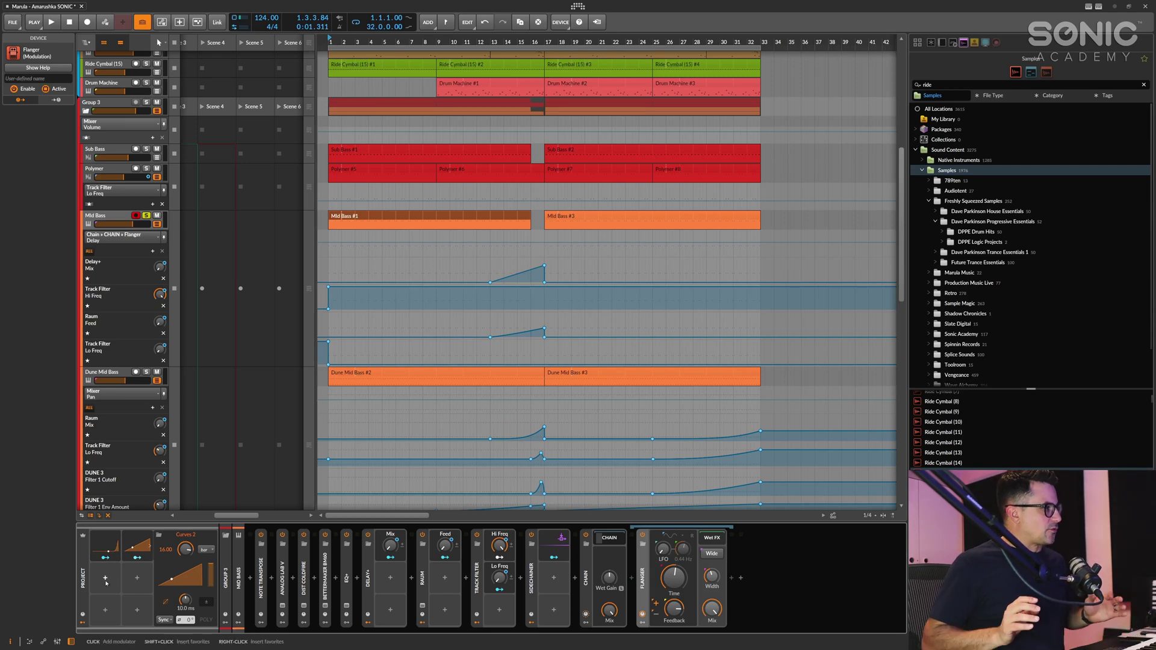
Step: Add another Curves modulator at project level and expand its settings
click(106, 579)
text(cur)
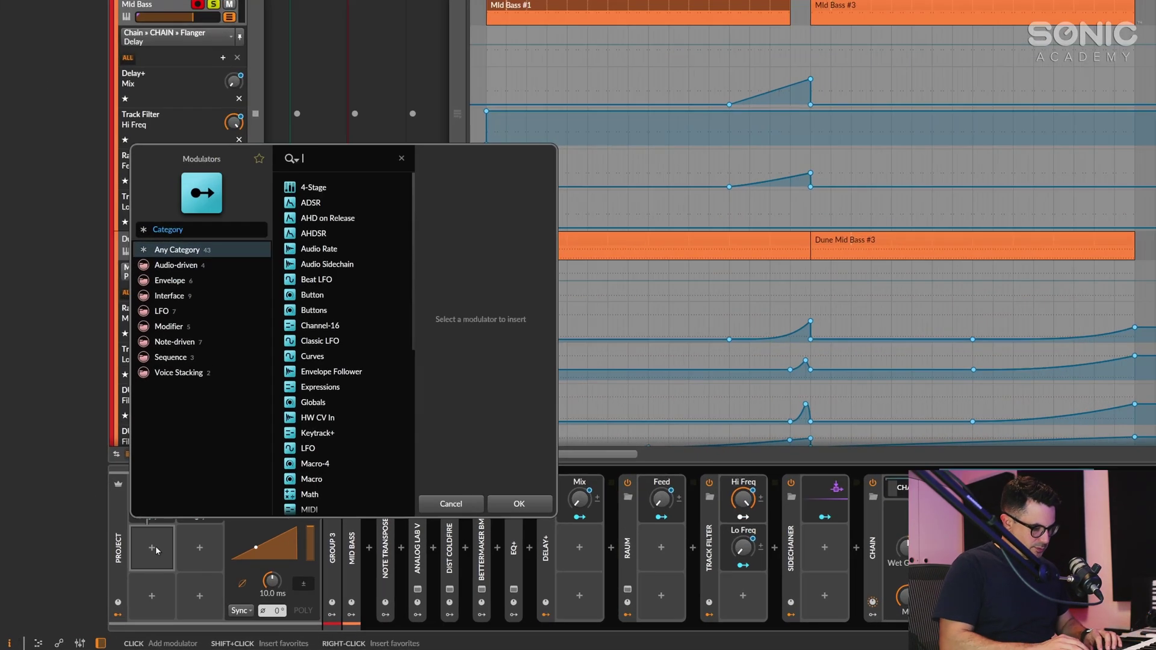
key(Return)
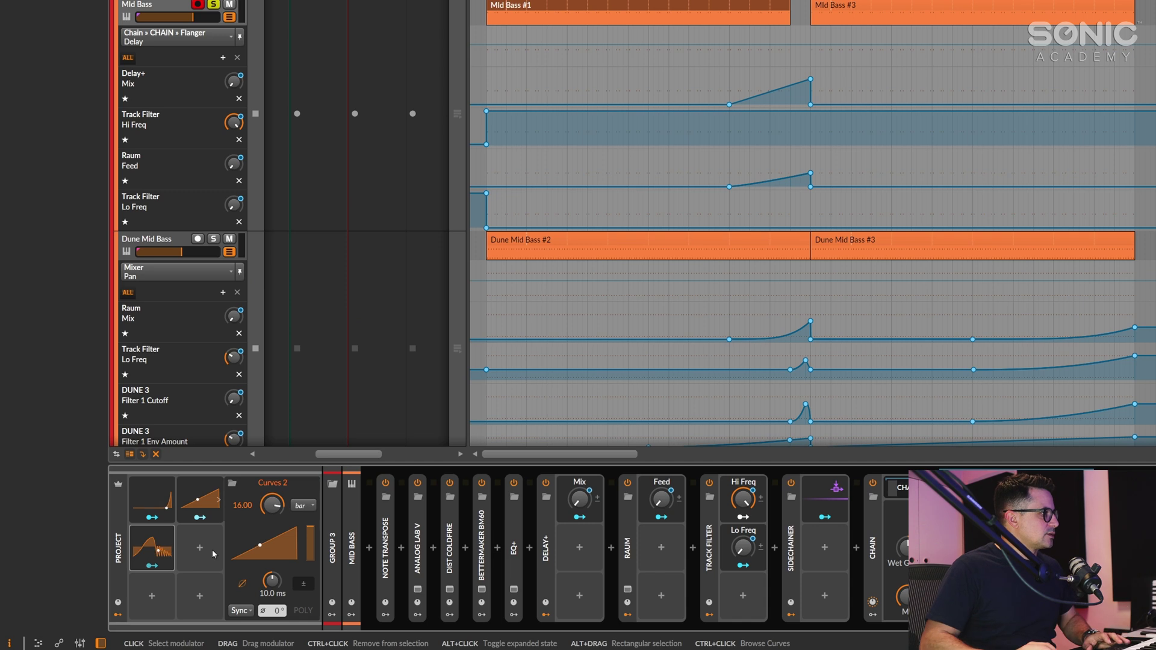
click(153, 546)
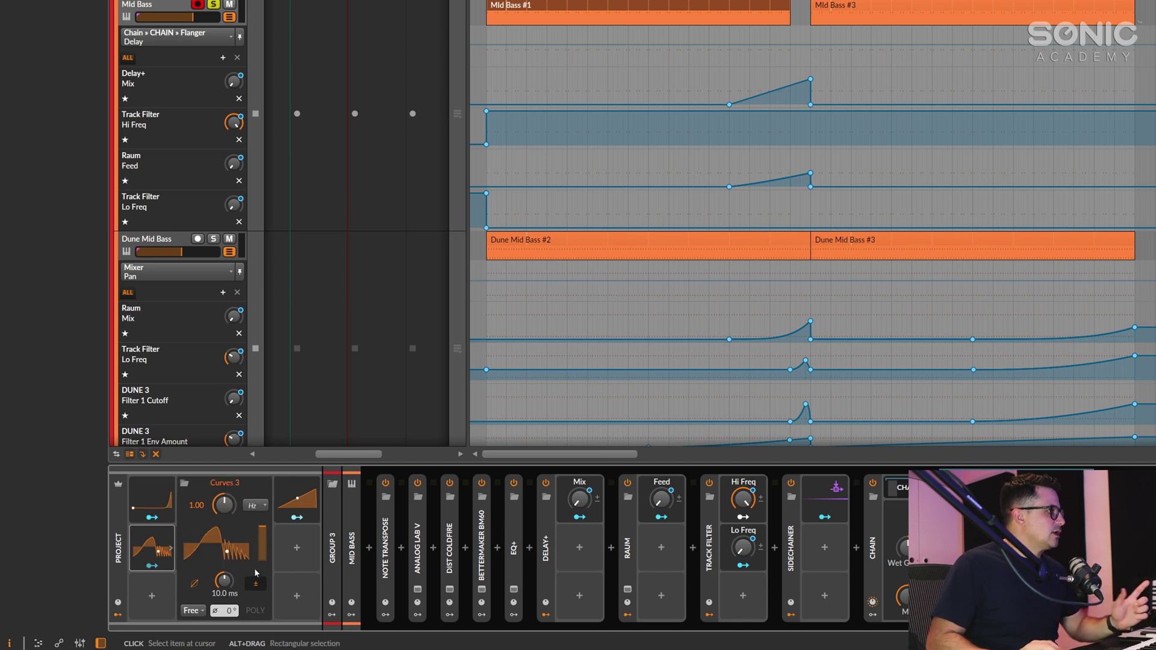
Step: Set Curves 3 to a rate of 4 bars with the Sync trigger mode
click(255, 505)
click(276, 252)
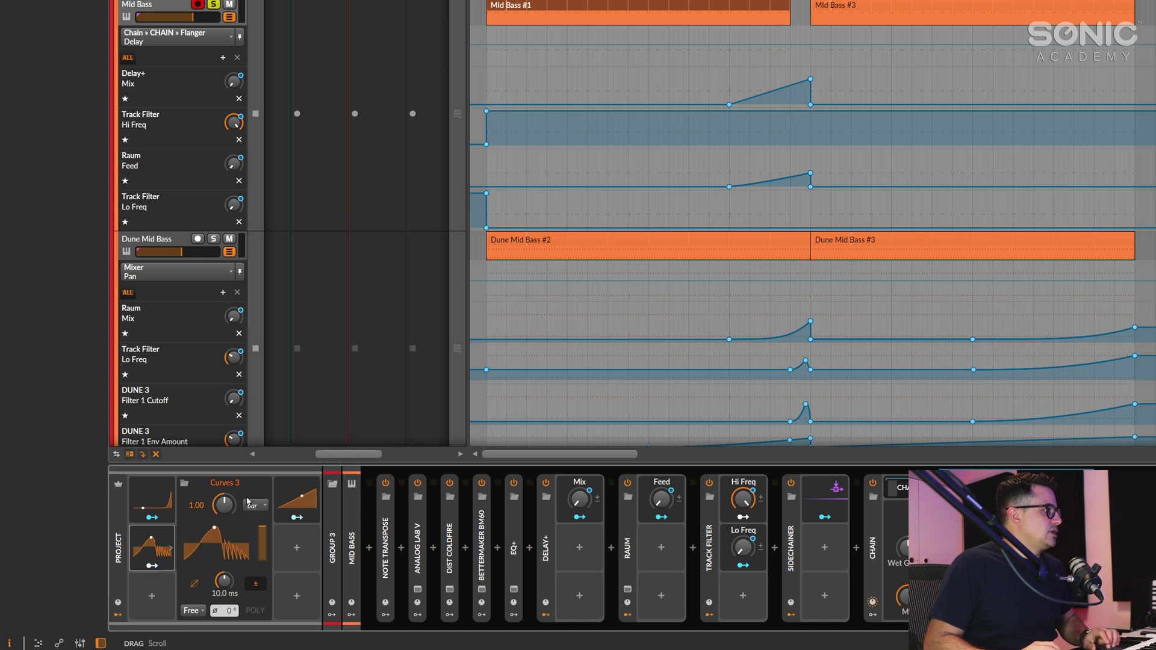
double_click(197, 505)
text(4)
key(Return)
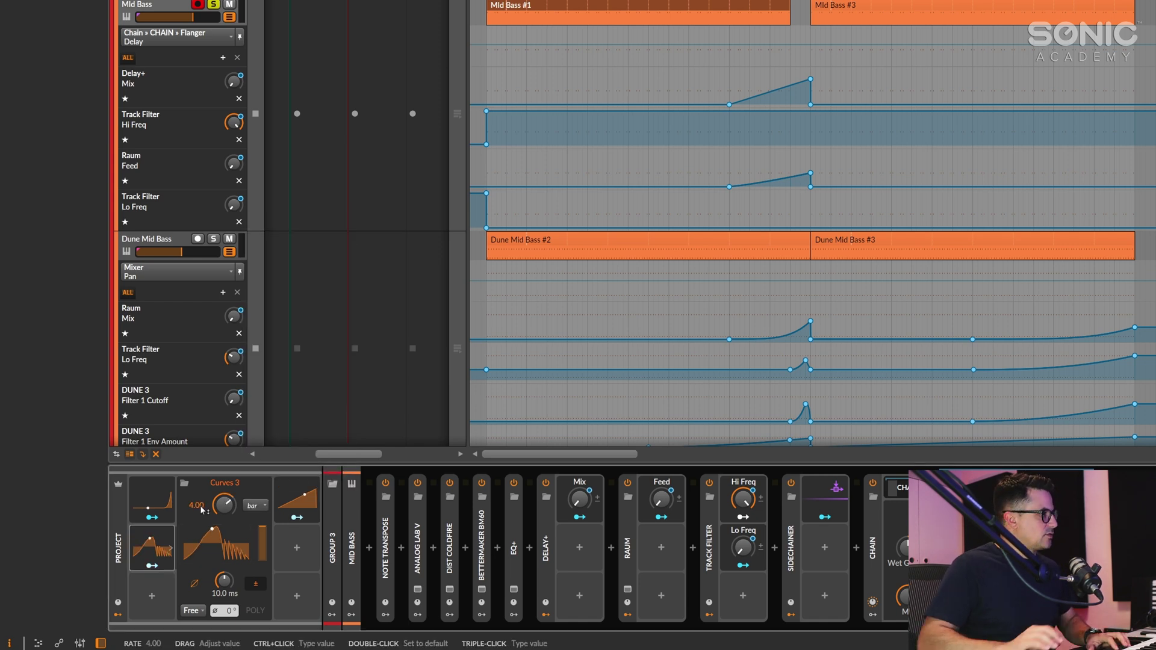
click(192, 611)
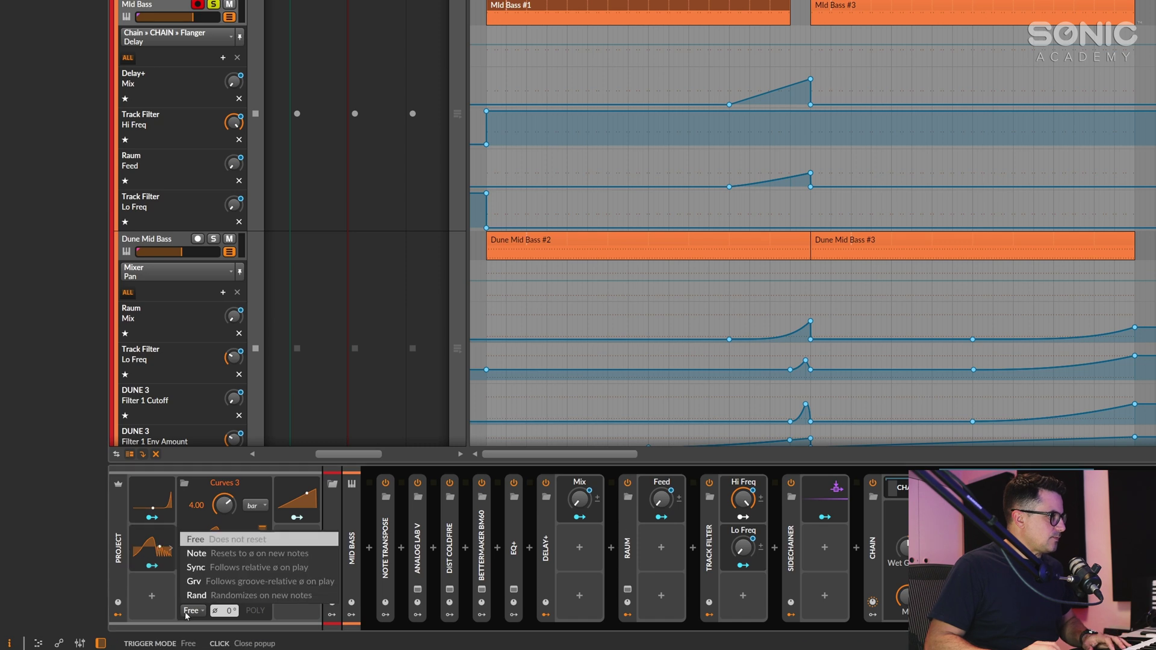
click(210, 567)
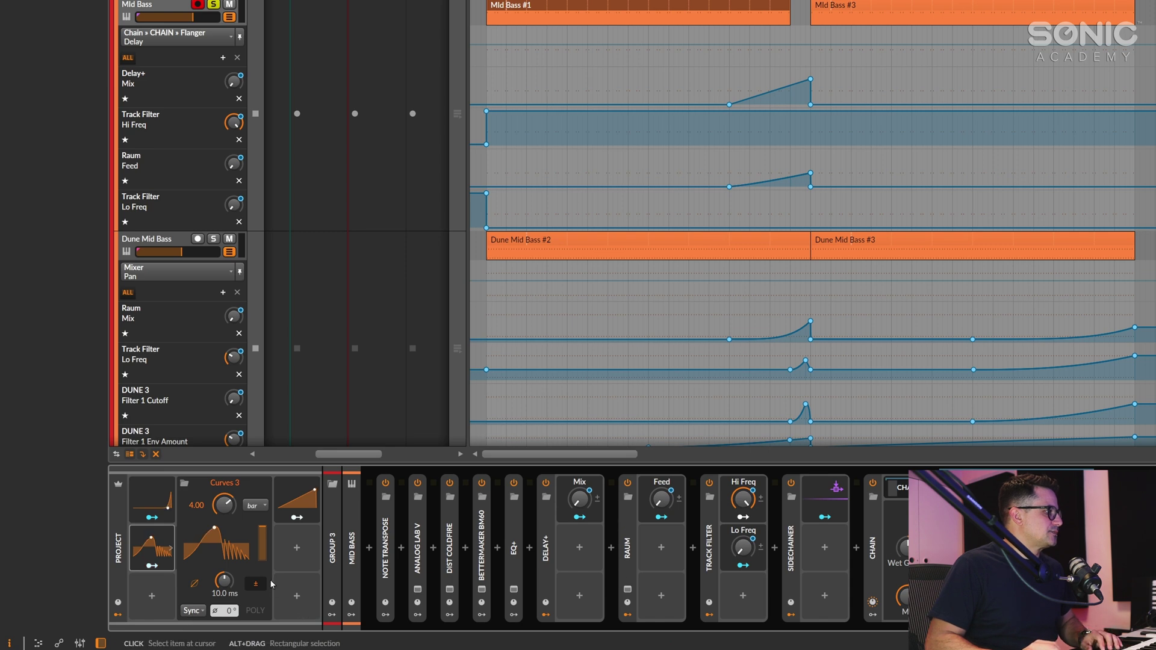
Step: Reset the Curves 3 shape to the initial curve
click(217, 545)
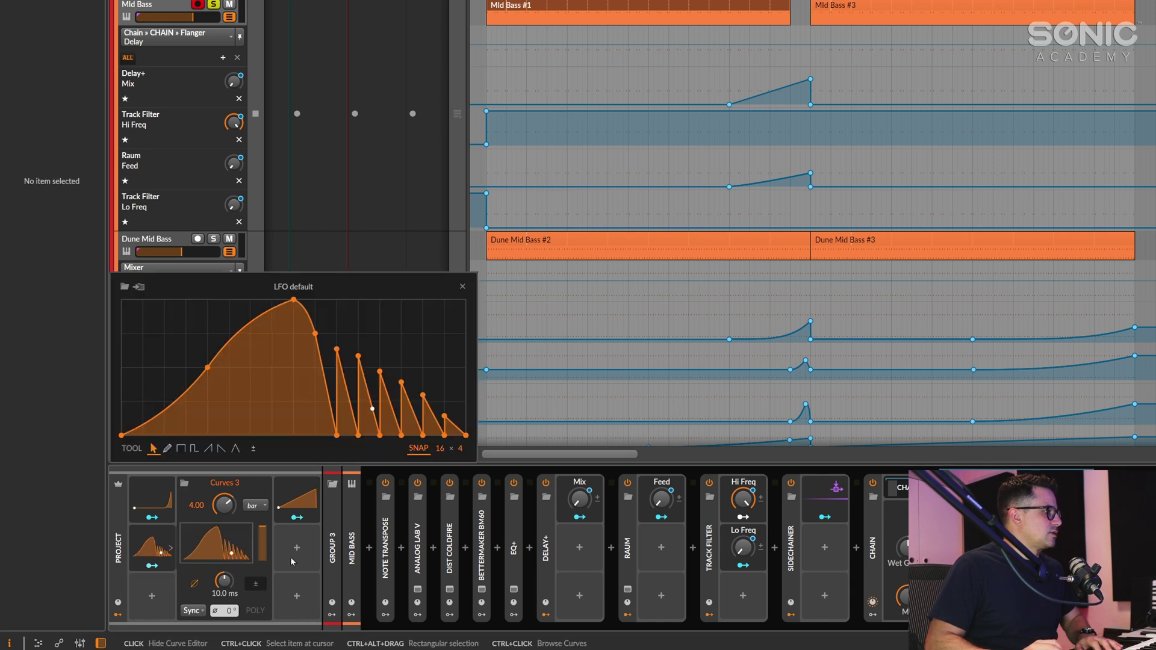
right_click(337, 385)
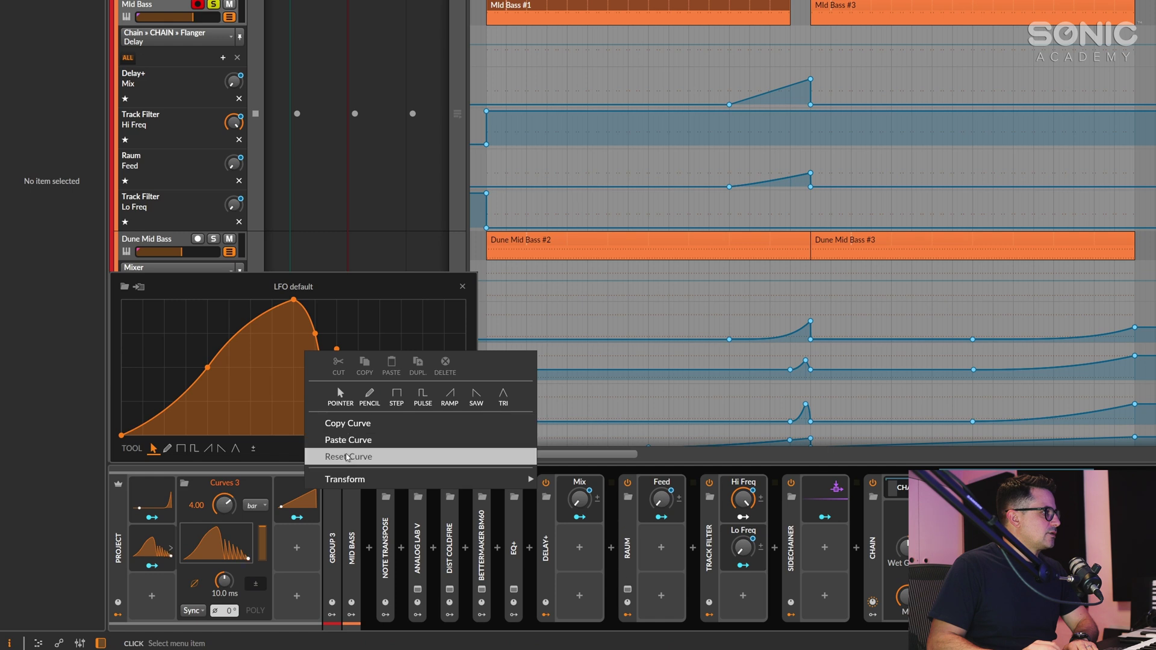
click(343, 456)
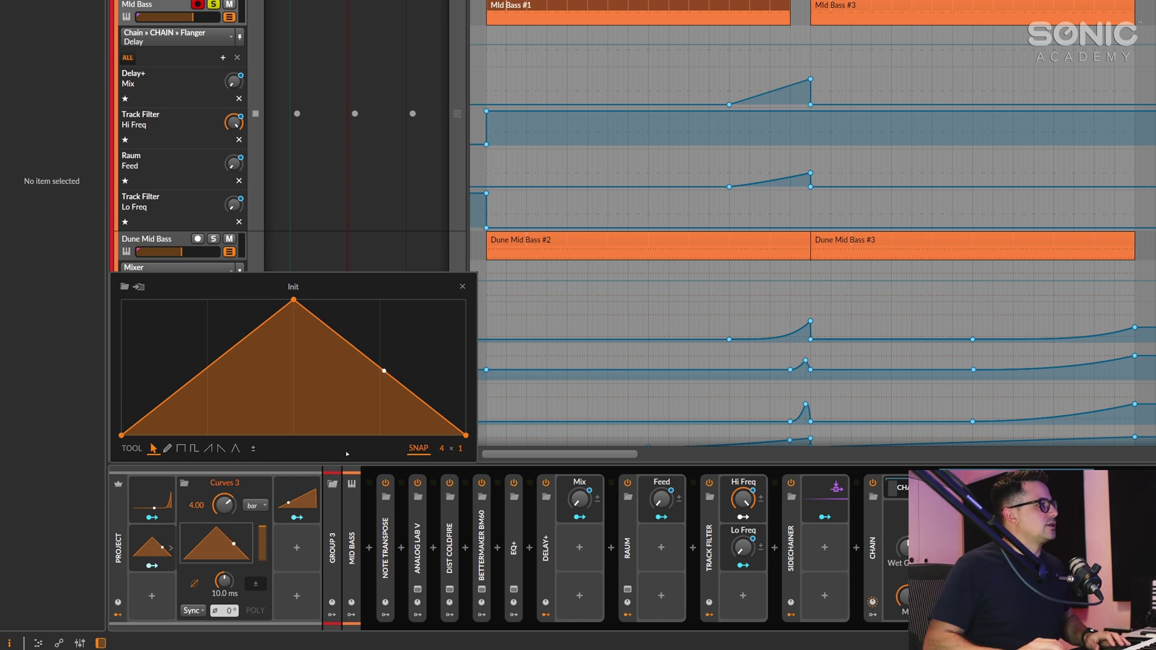
click(73, 627)
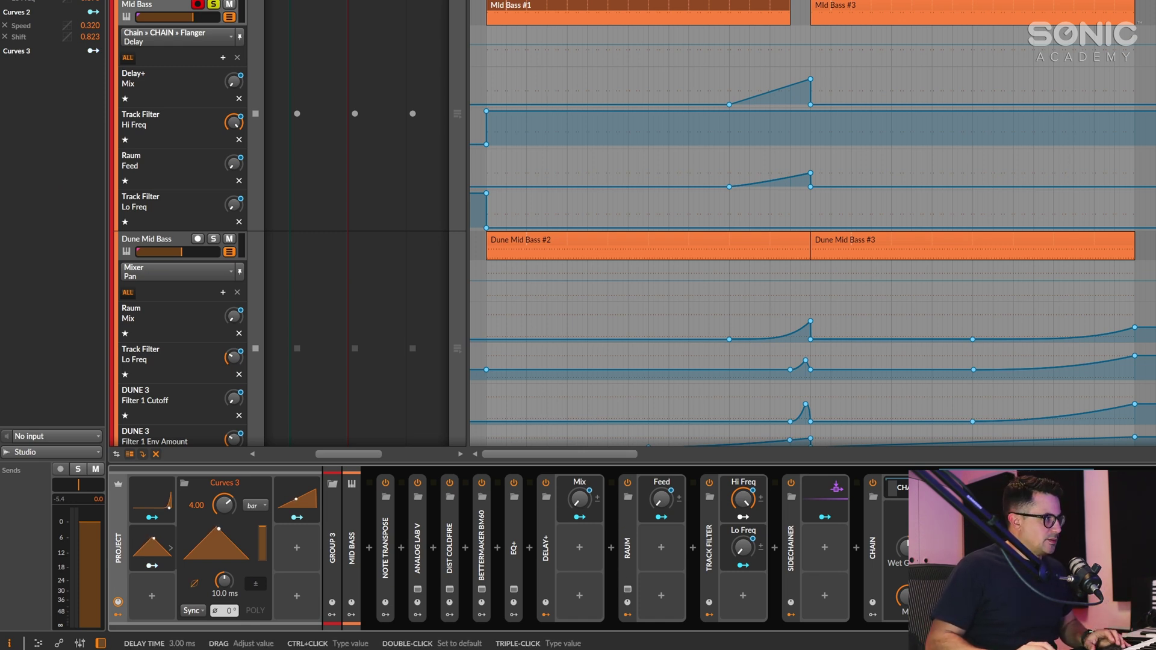
Step: Duplicate Curves 3 and reshape the copy into a straight upward ramp across its full length
key(ctrl+d)
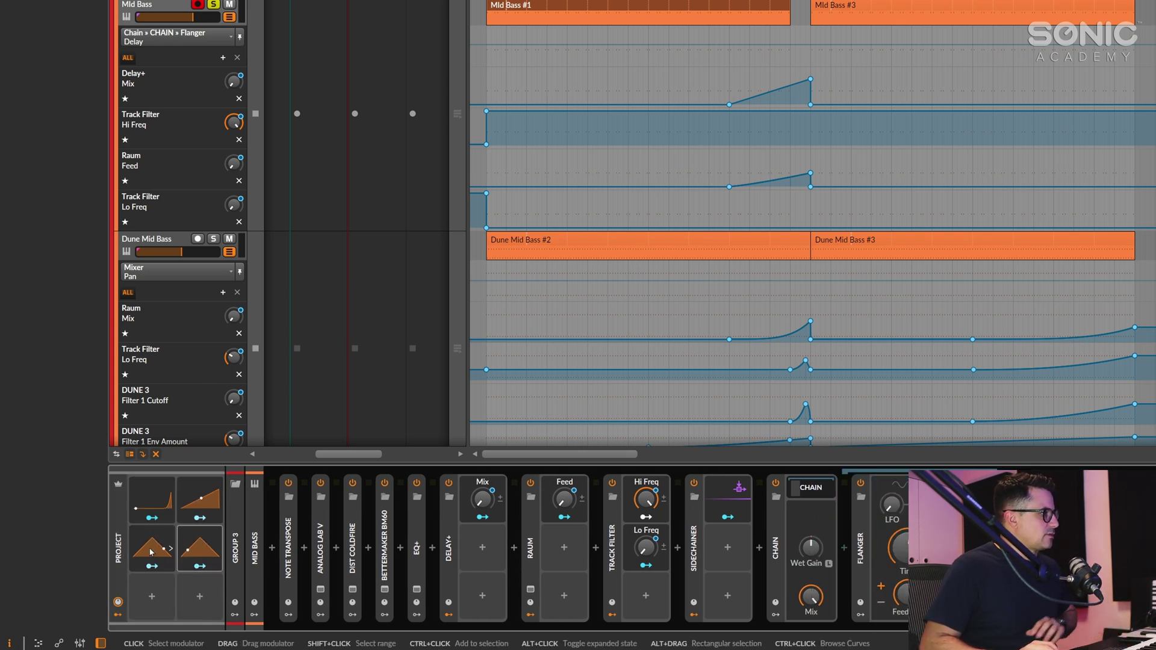
click(262, 558)
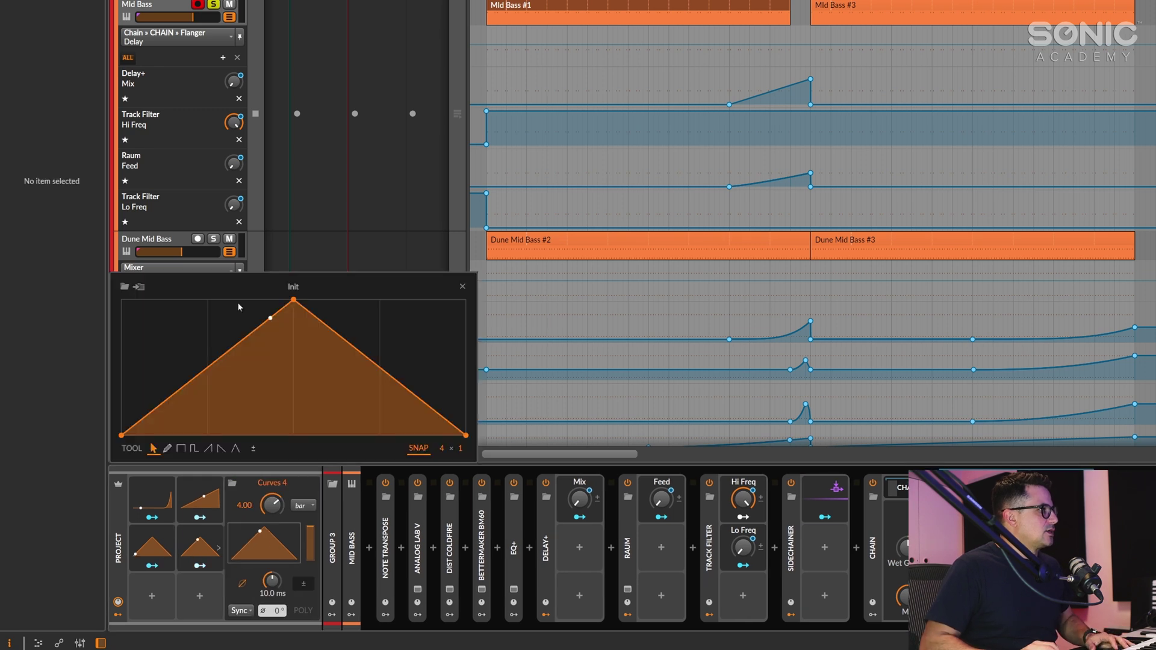
drag(293, 301, 466, 299)
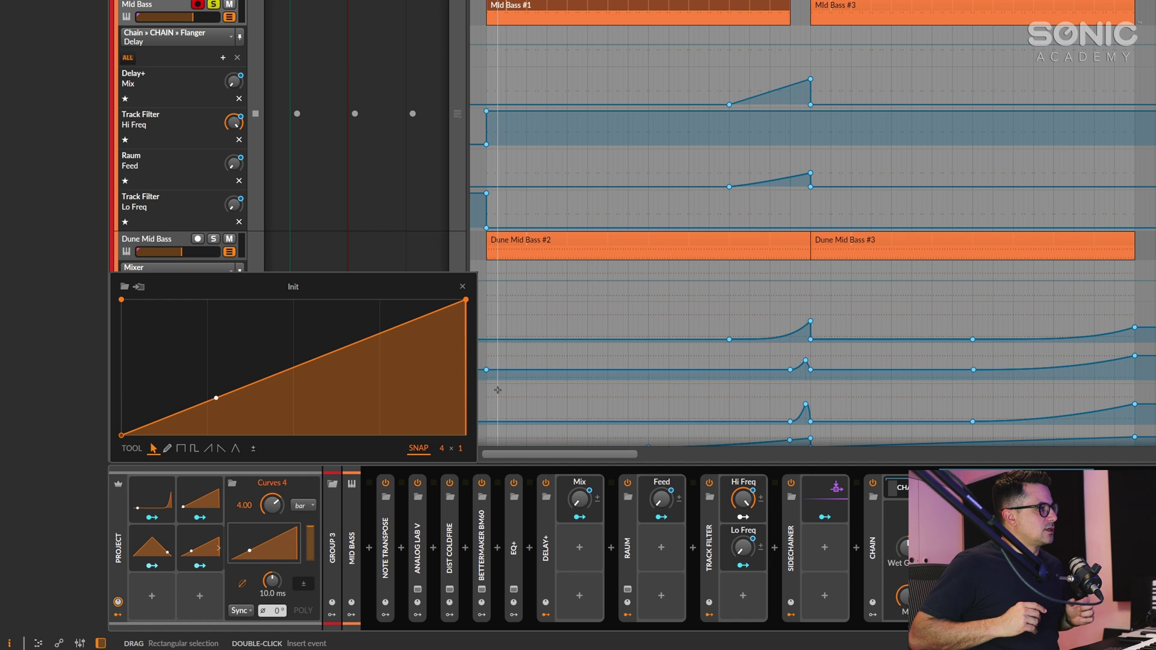
click(186, 549)
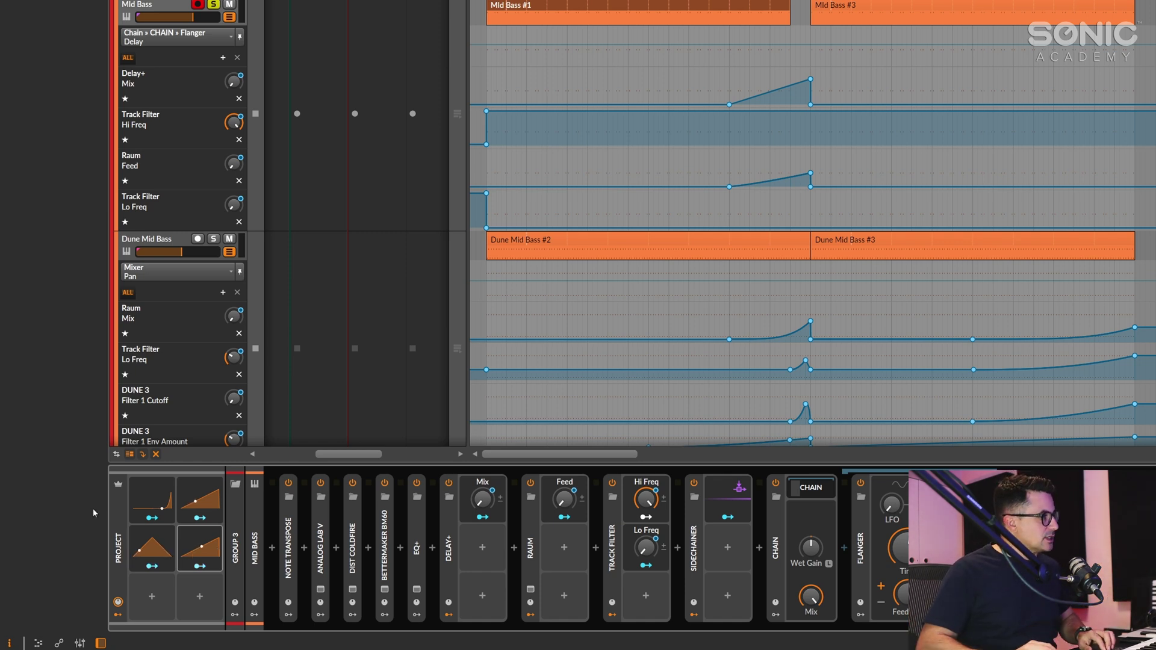
Step: Copy the 4-bar triangle and ramp modulators into the slots directly below them
click(171, 548)
drag(159, 547, 156, 596)
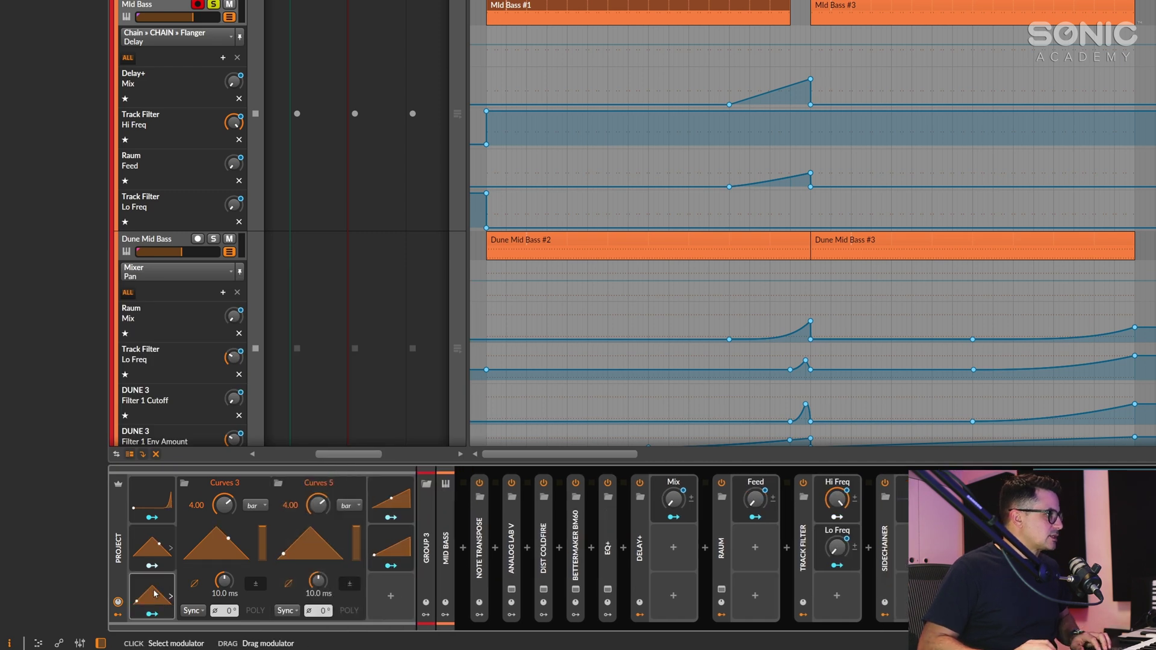
alt+click(155, 601)
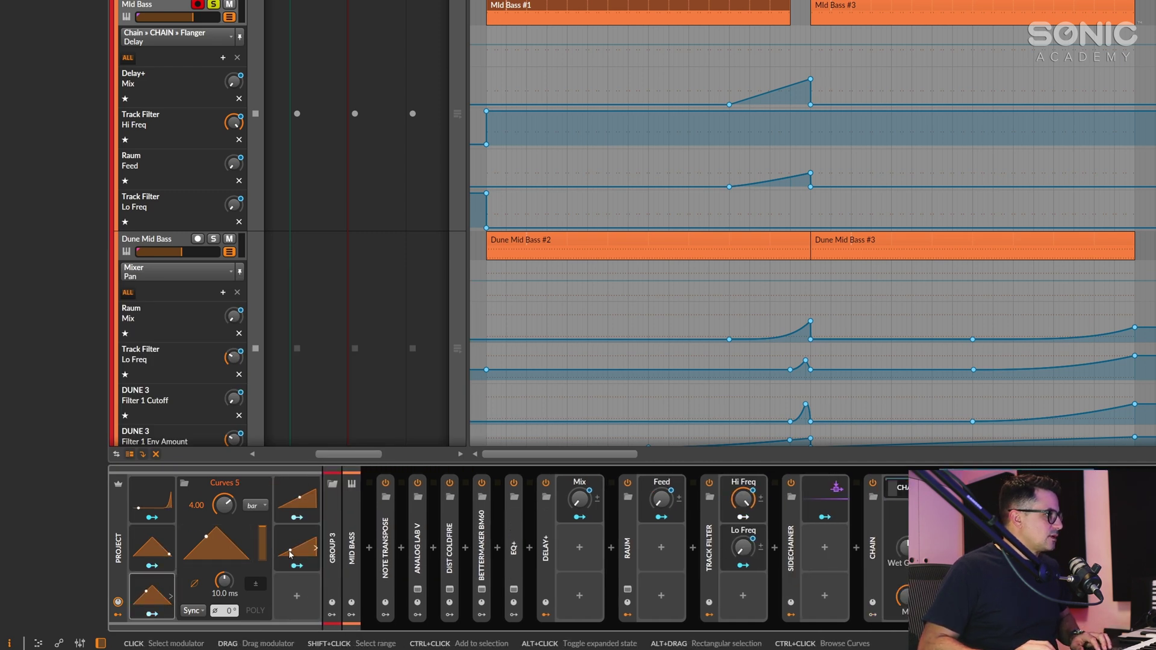
click(204, 549)
drag(205, 549, 200, 595)
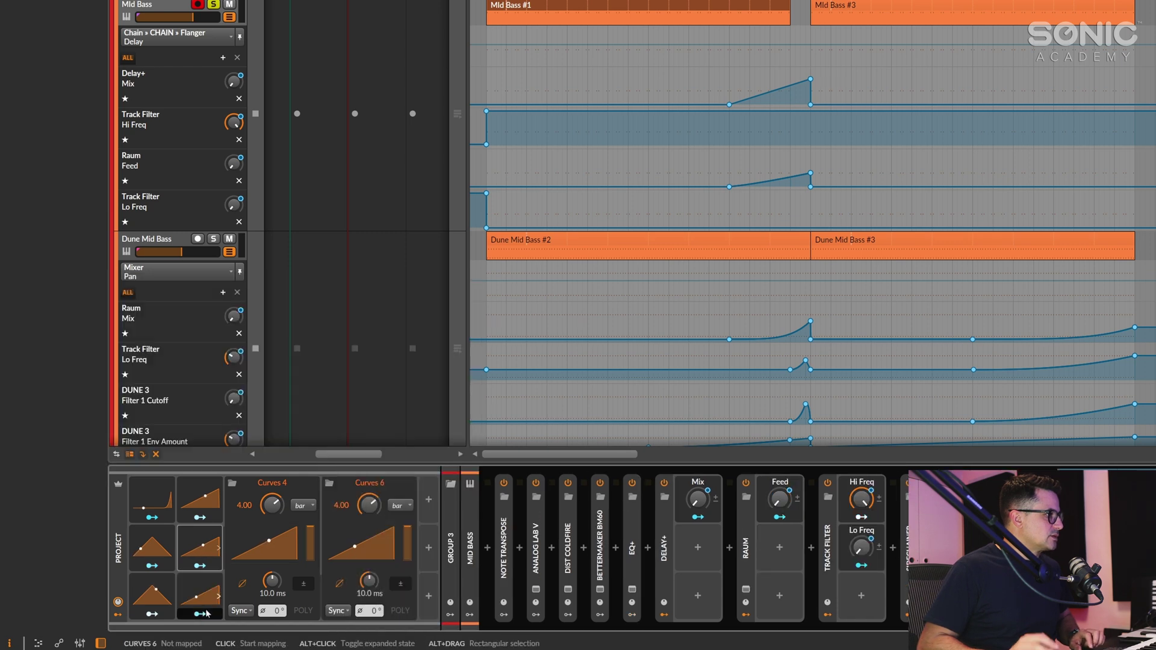
click(155, 602)
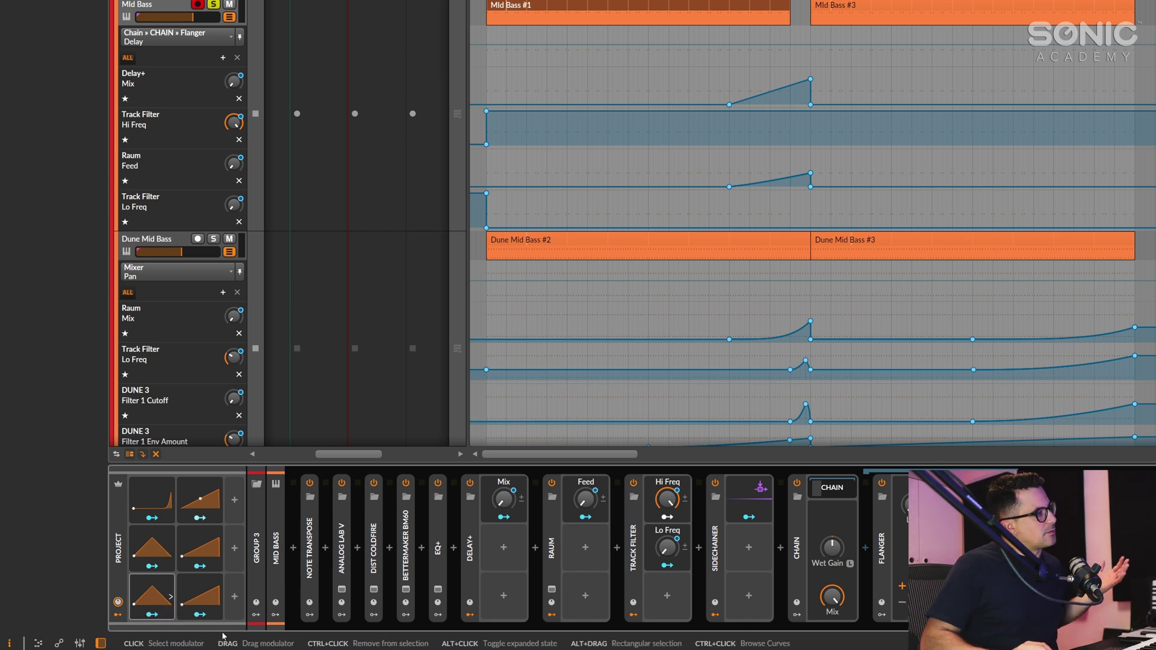
Step: Set the phase of the copied triangle, Curves 5, and the copied ramp, Curves 6, to 180°
click(152, 606)
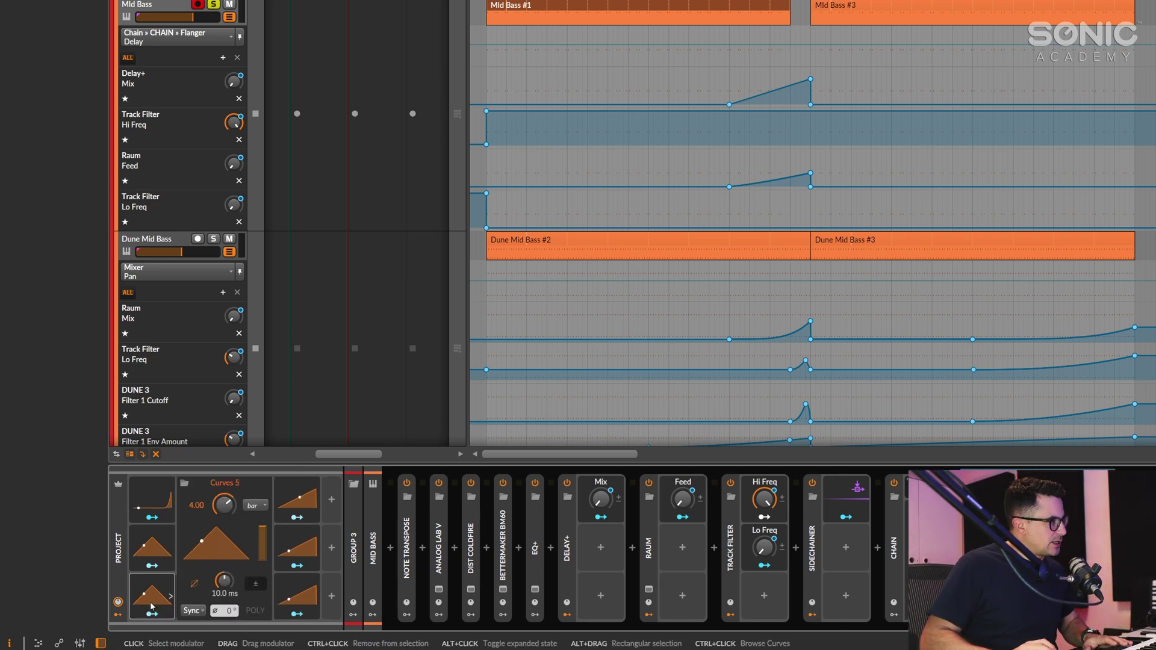
double_click(217, 611)
text(180)
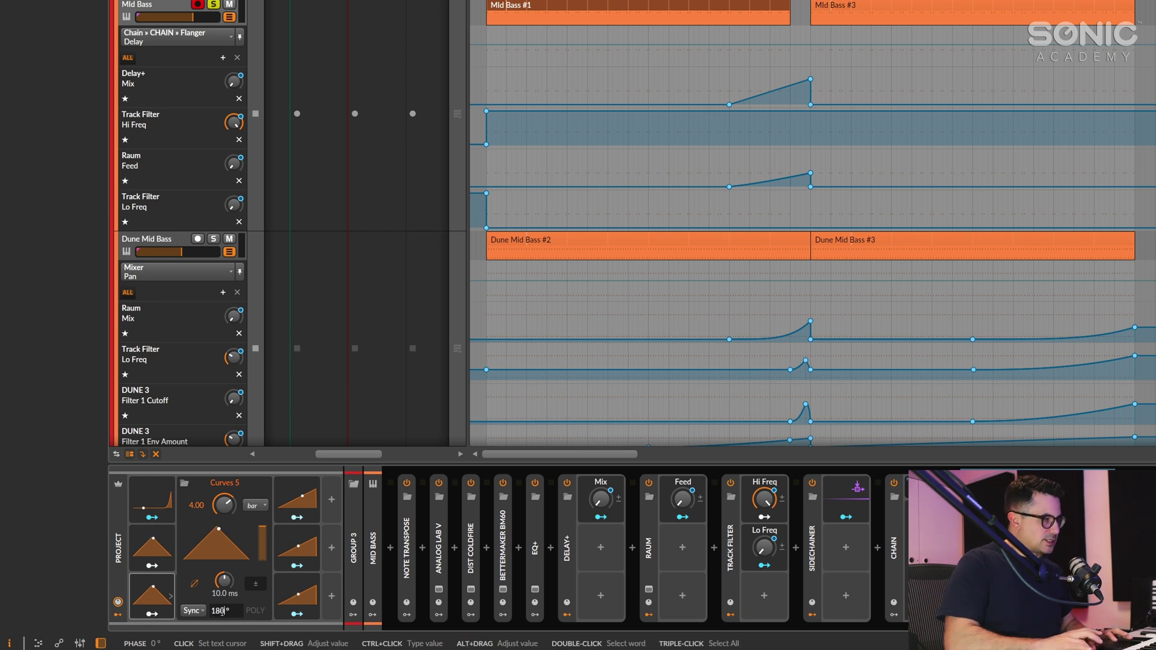
key(Return)
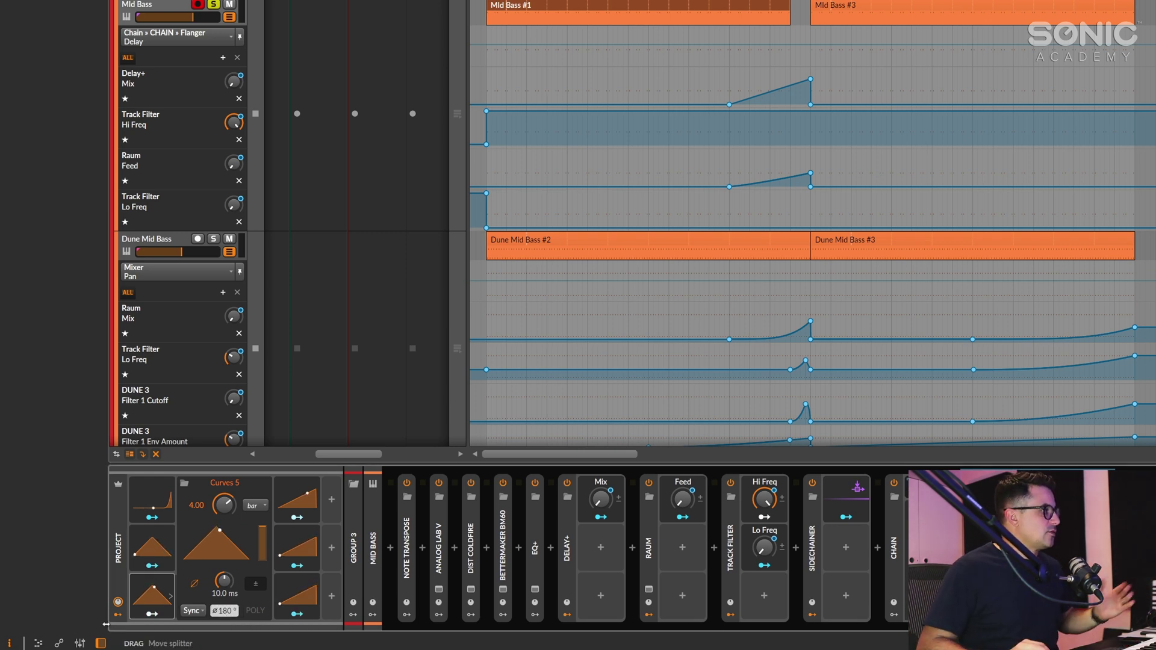
click(297, 596)
double_click(272, 610)
text(180)
key(Return)
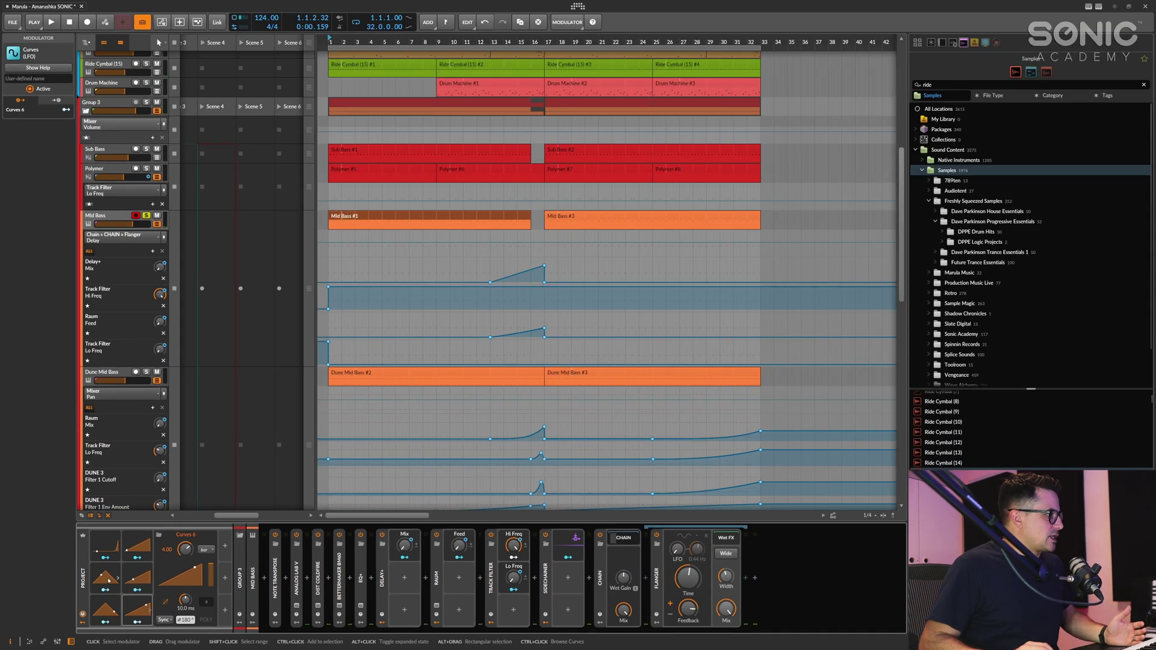
Step: Map the Curves 3 triangle to the Mid Bass Flanger's Mix at 100% and duplicate the Flanger
click(106, 589)
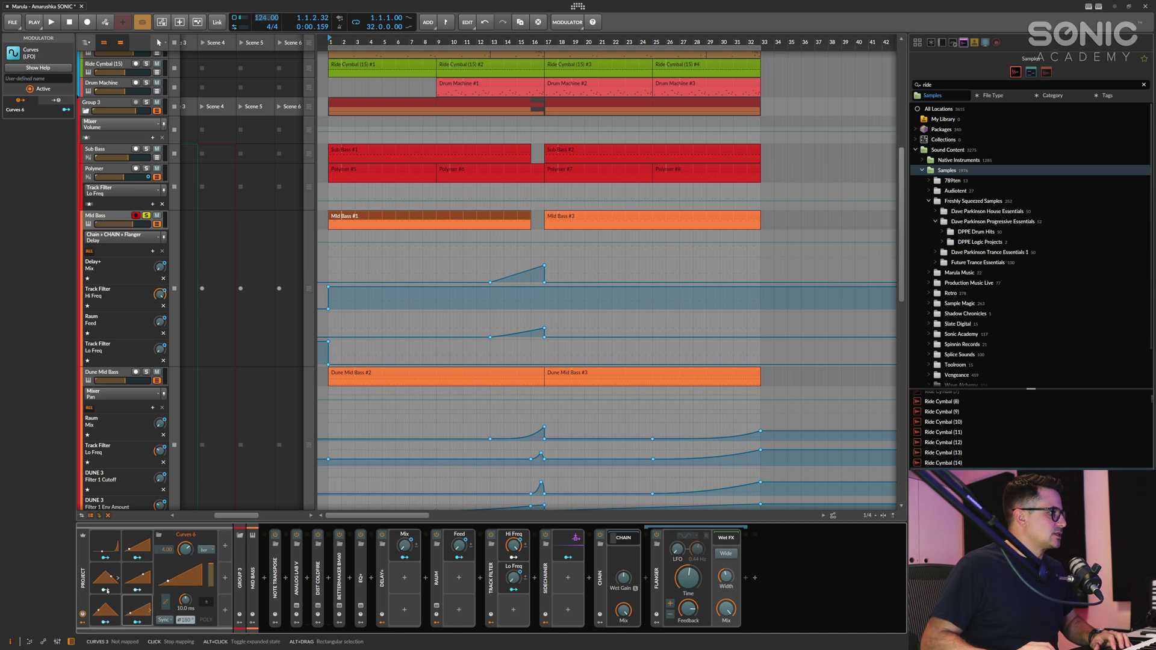
drag(726, 610, 726, 604)
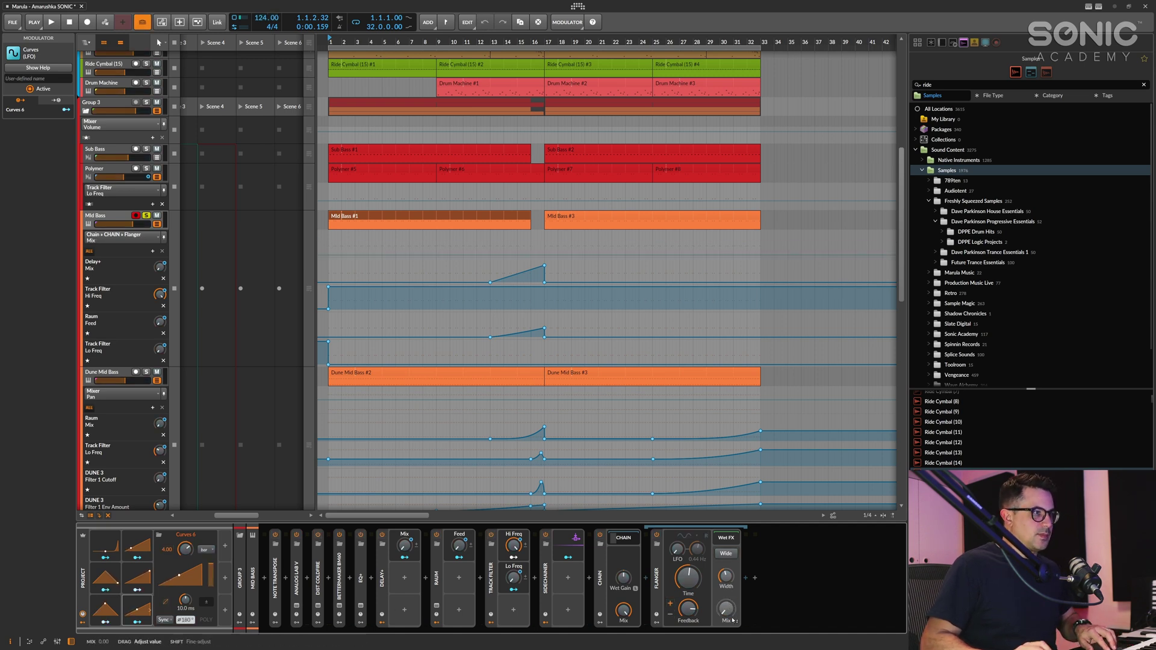
click(662, 607)
key(ctrl+d)
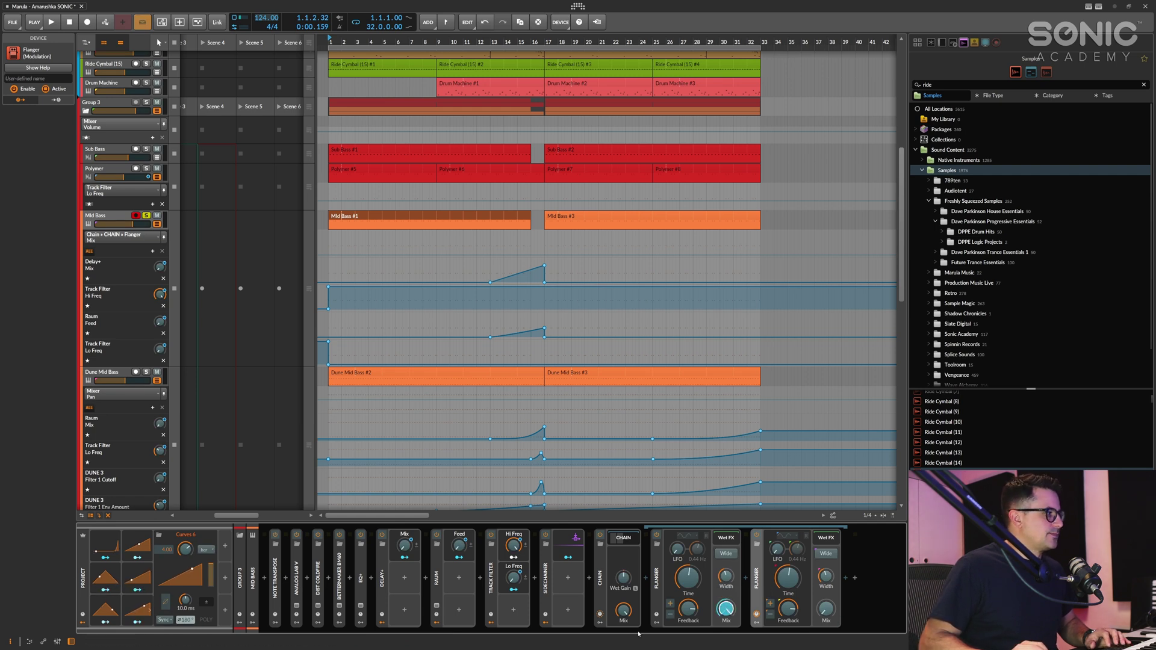
Step: Map Curves 5 to the second Flanger's Mix, and the ramps Curves 4 and 6 to the first and second Flanger's Time at +11.9
drag(131, 619, 825, 609)
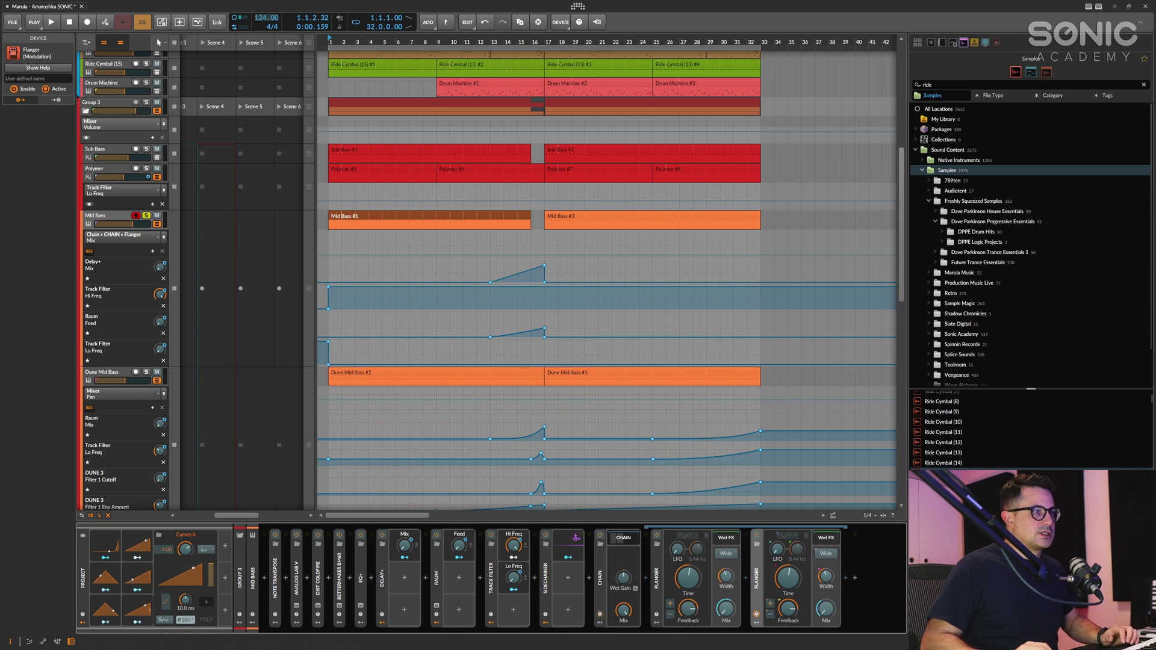
drag(692, 589, 675, 560)
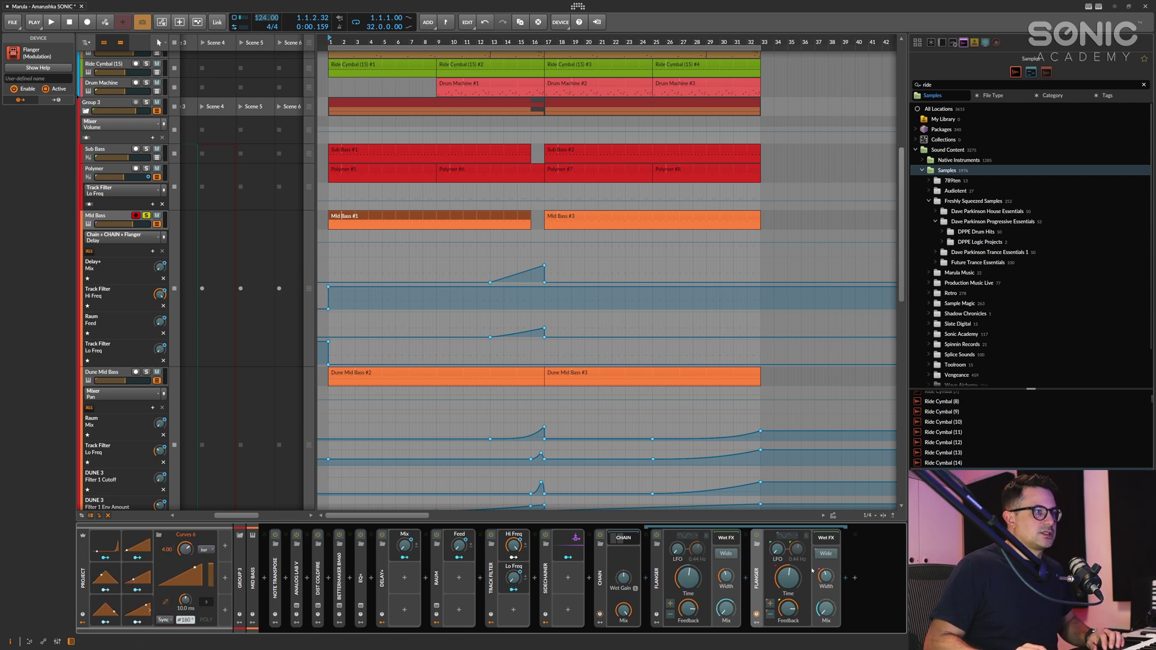
drag(788, 578, 788, 563)
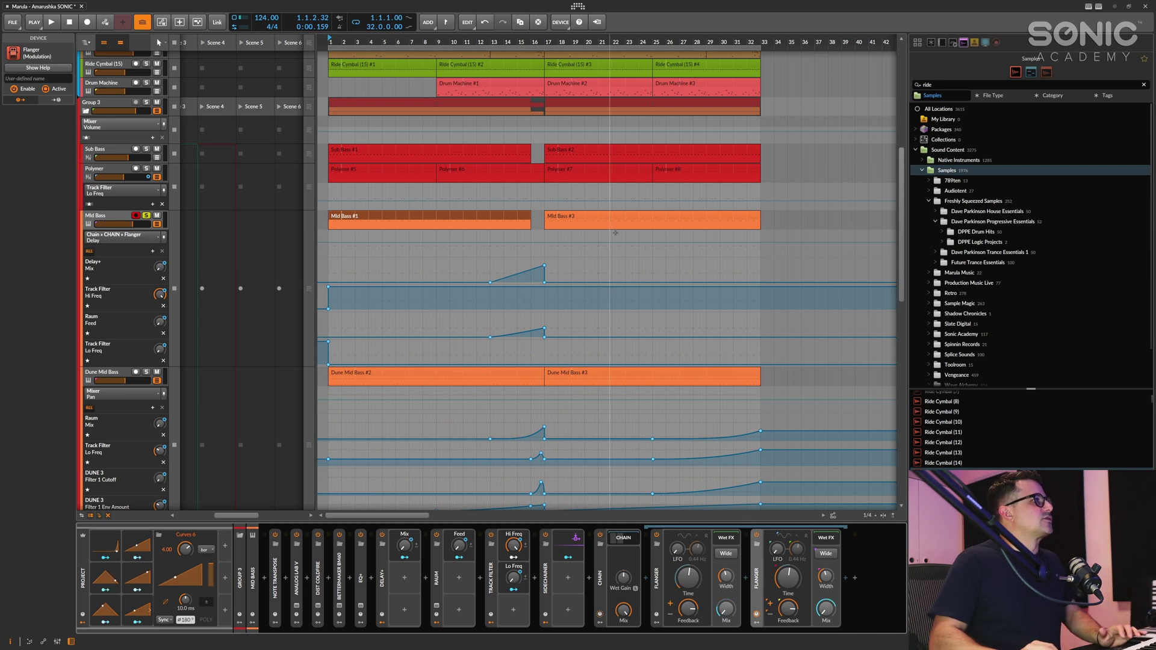
Step: Play the arrangement from the start to hear the paired flangers on the soloed Mid Bass
scroll(410, 108, up, 5)
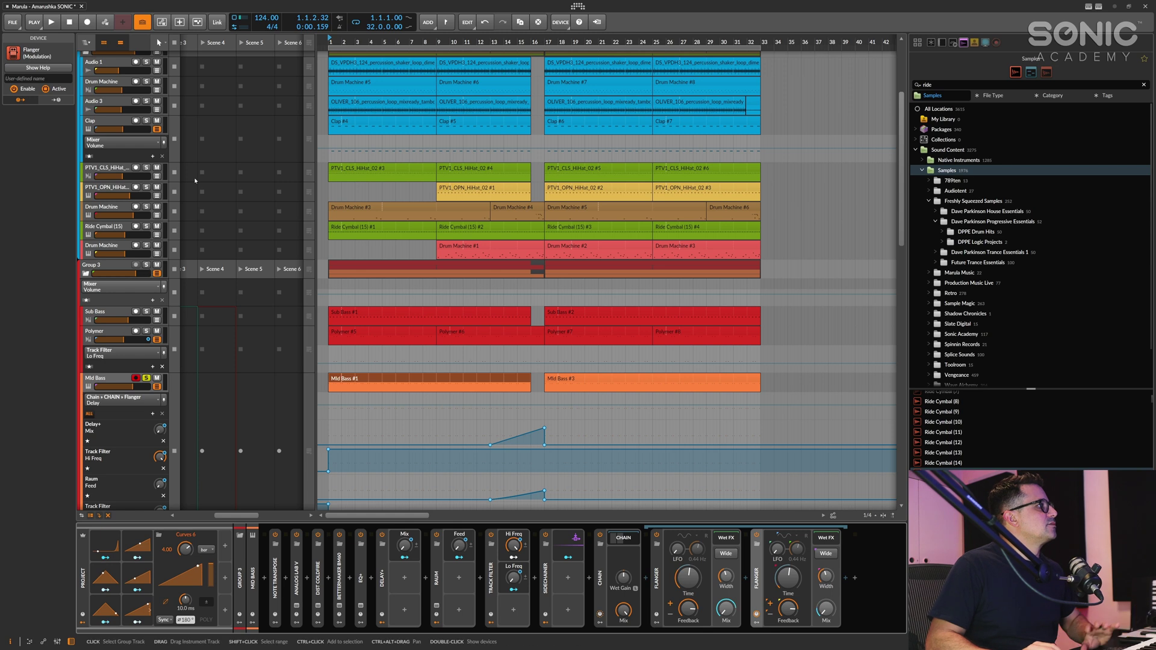
key(space)
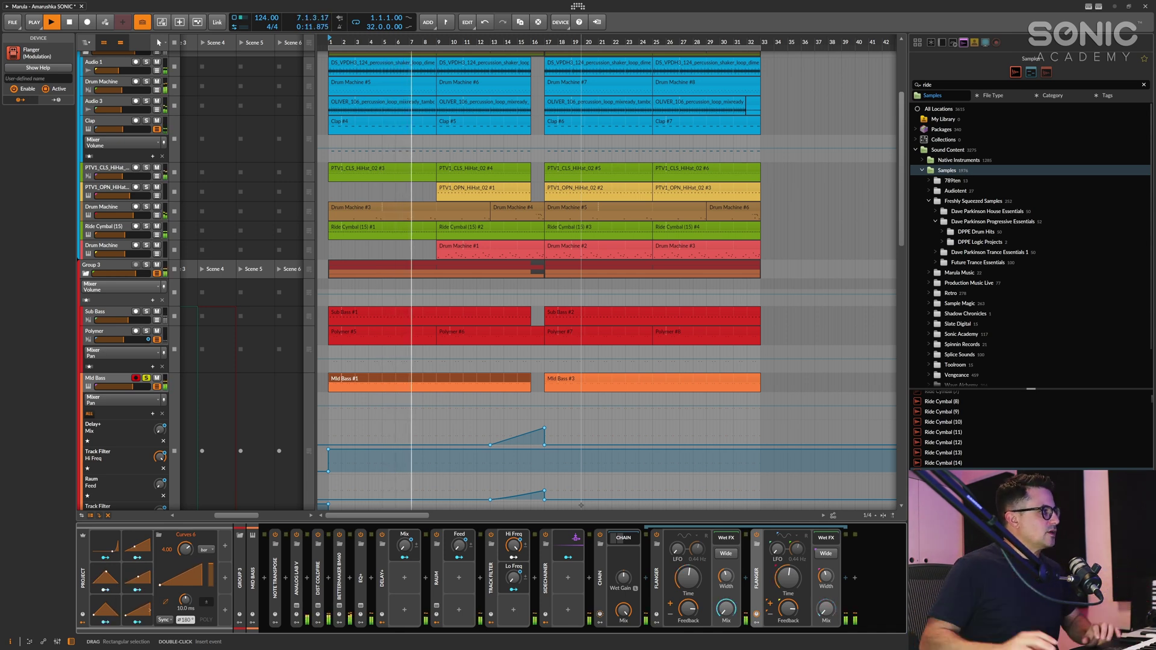
key(space)
Step: Set the rate of the two triangle modulators, Curves 3 and Curves 5, to 8 bars
click(112, 579)
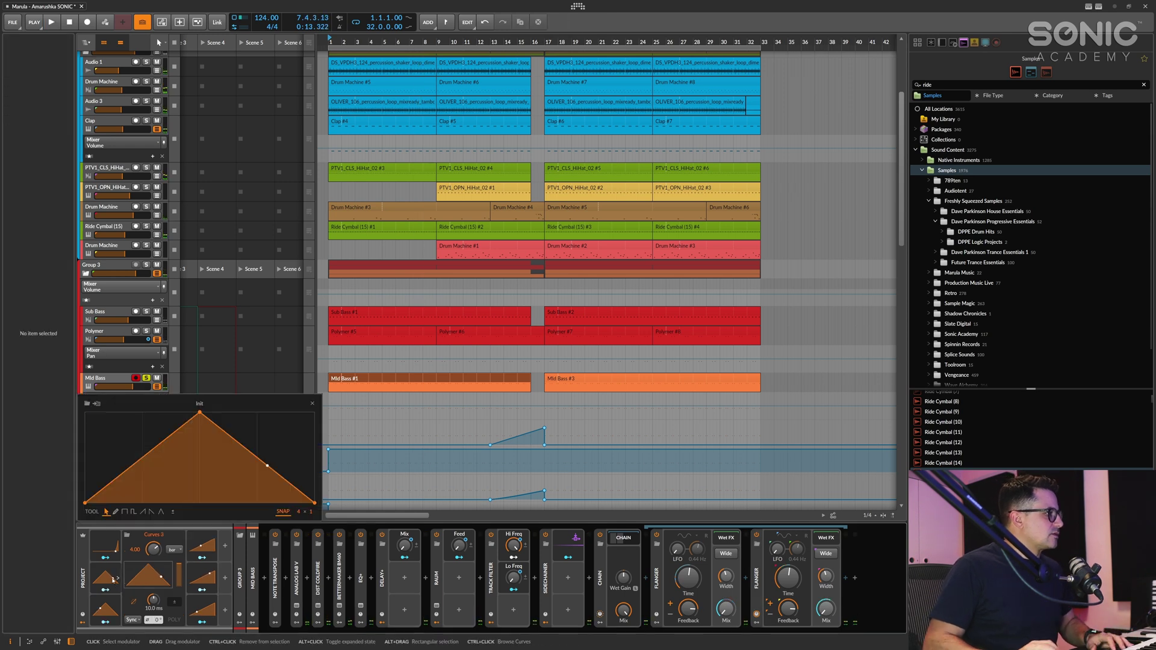
click(112, 579)
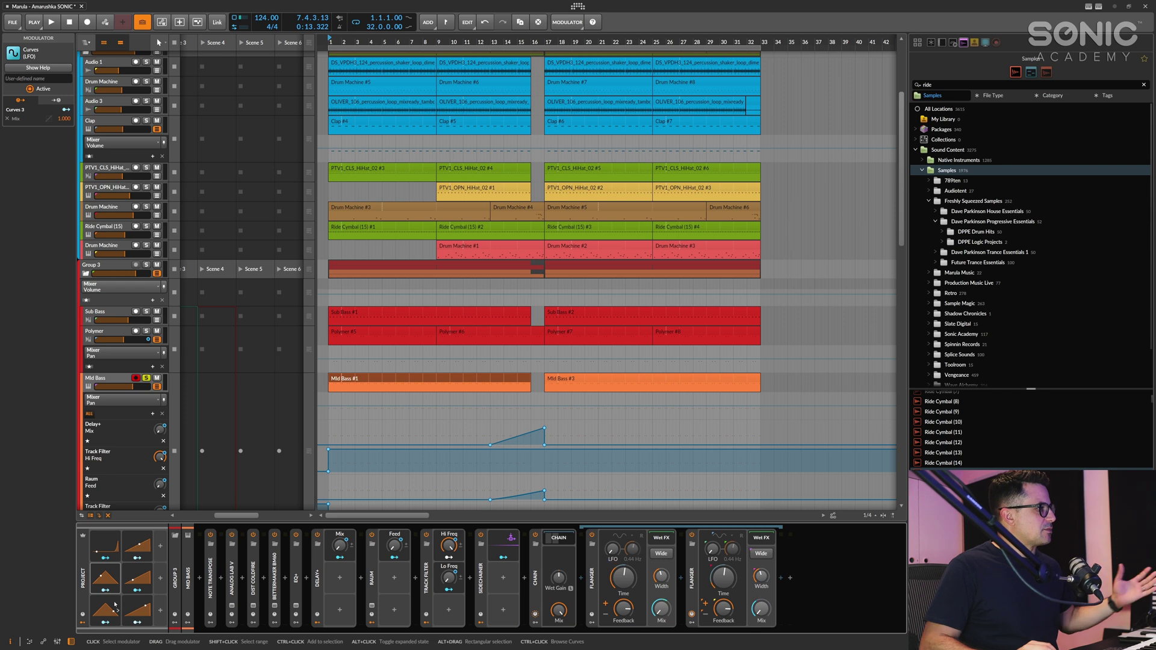
click(112, 581)
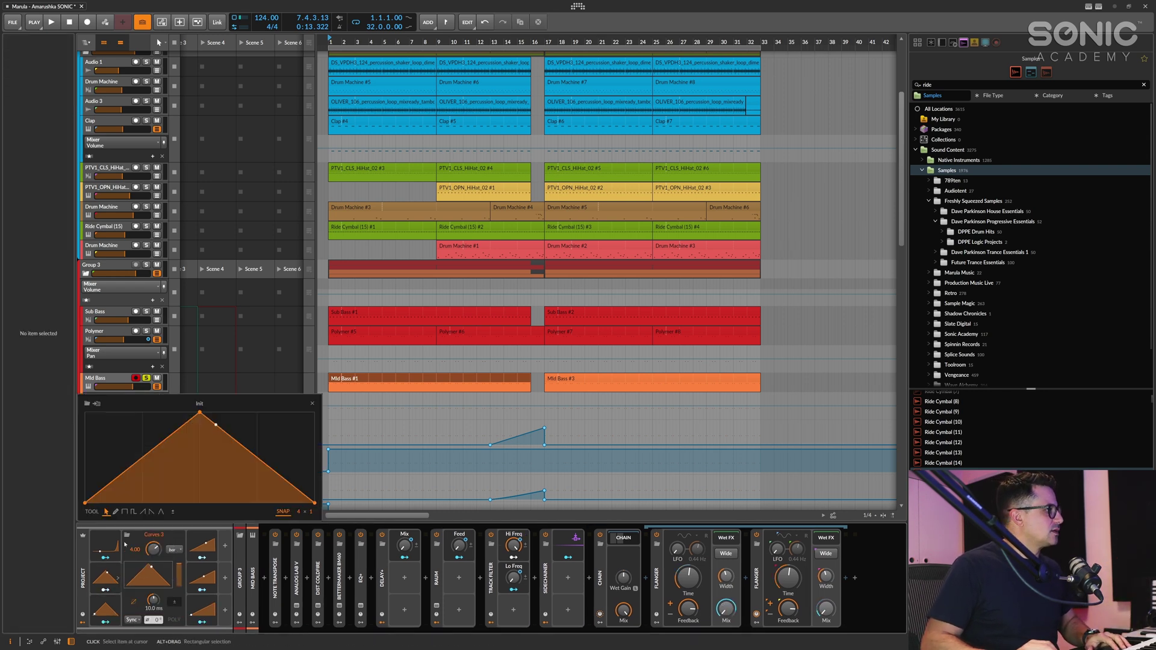
click(112, 581)
click(112, 581)
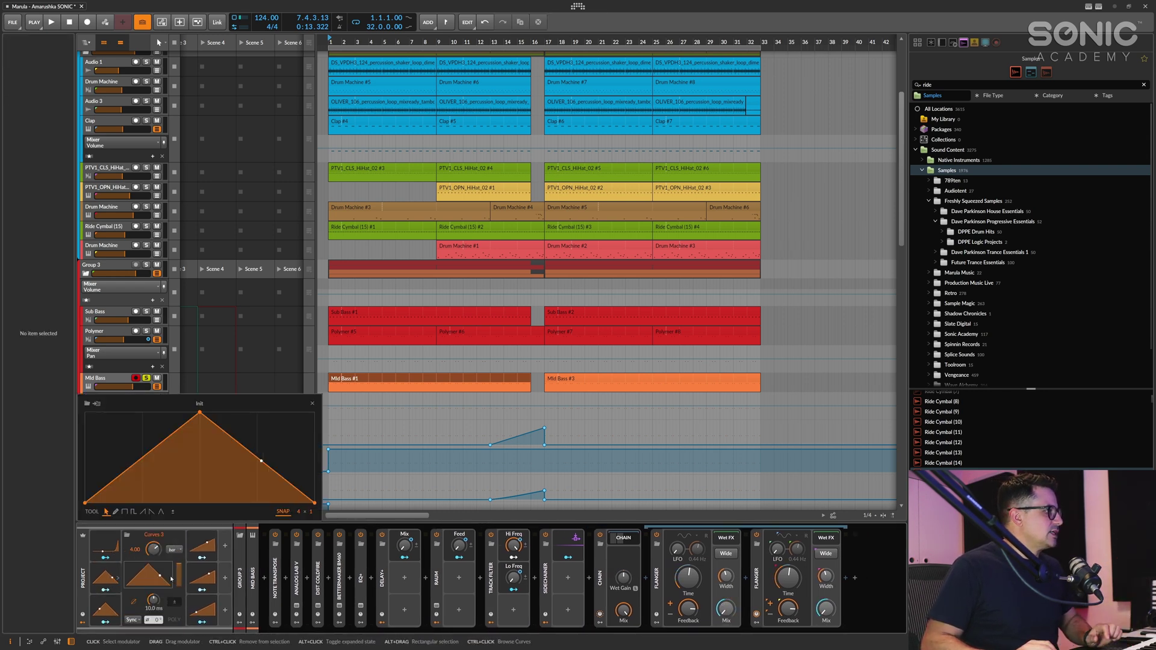
double_click(133, 550)
key(Return)
click(105, 609)
double_click(138, 549)
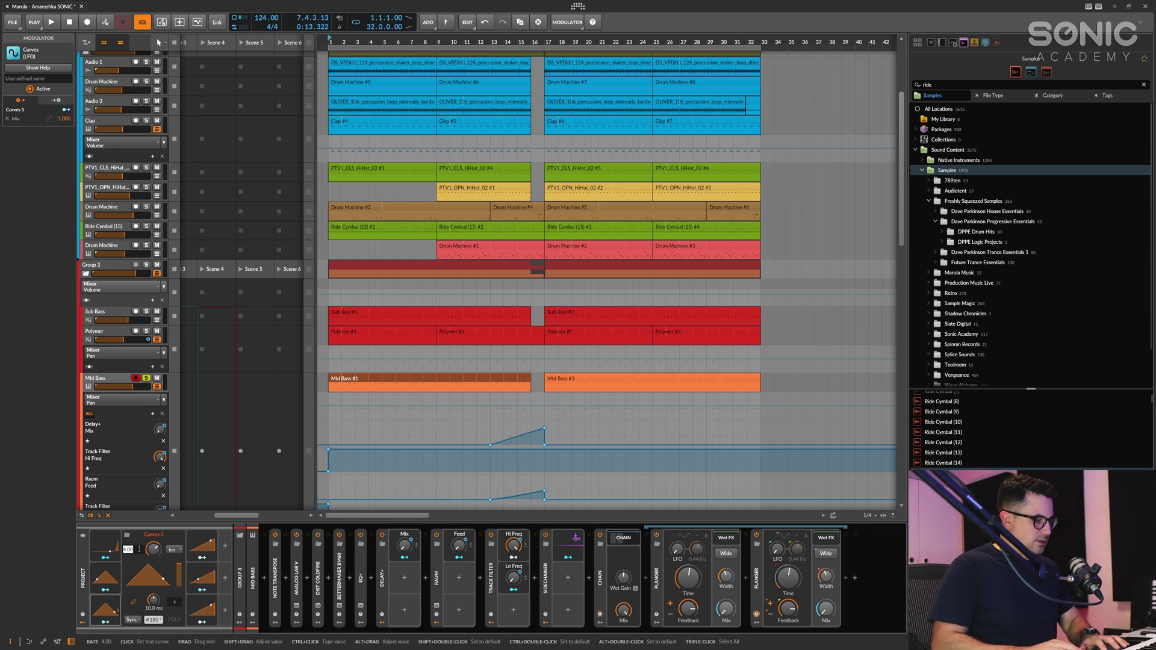
key(ctrl+z)
Step: Set the rate of the two ramp modulators, Curves 4 and Curves 6, to 8 bars
click(180, 575)
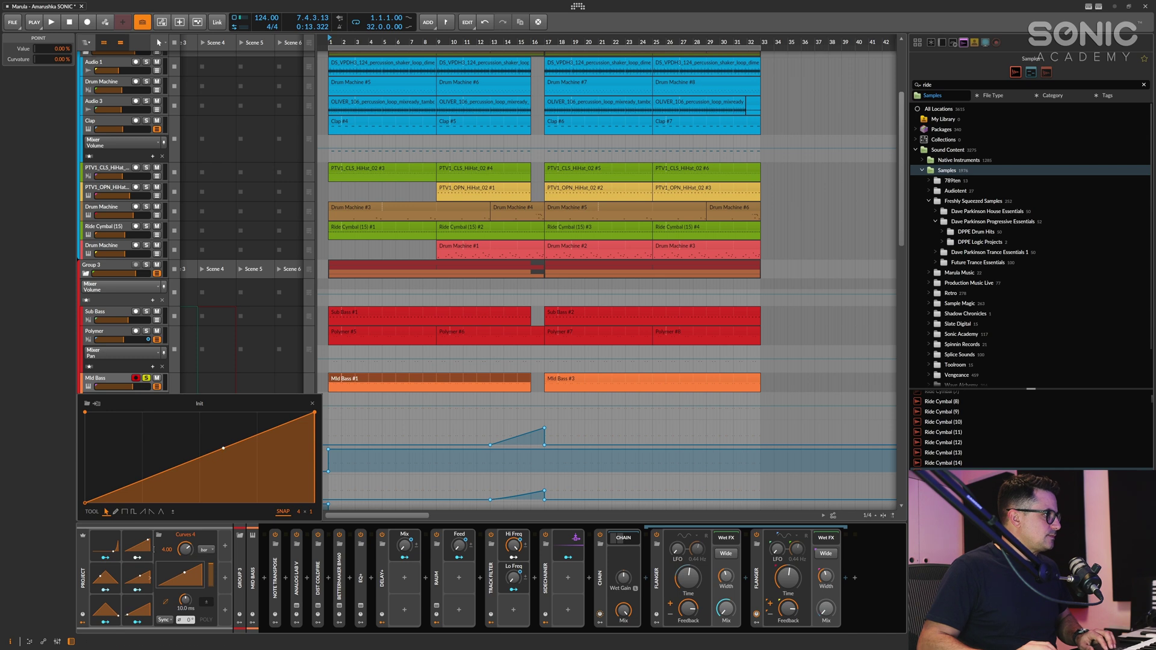
click(168, 549)
drag(169, 549, 173, 551)
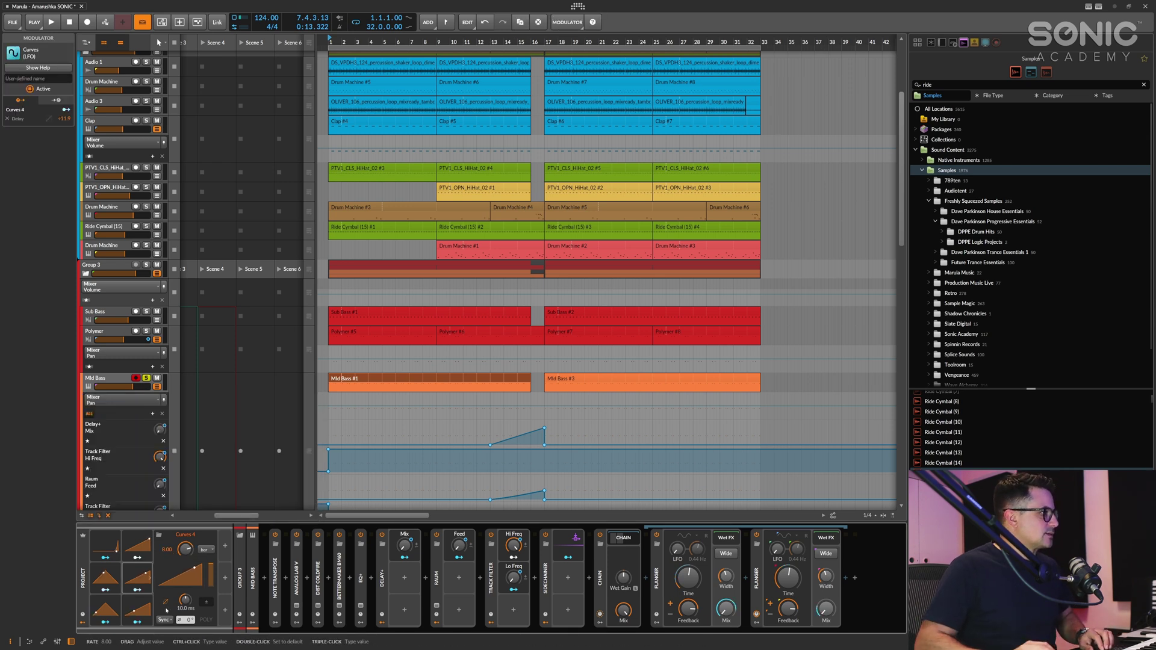
click(137, 609)
triple_click(161, 550)
text(8)
key(Return)
Step: Audition the slower flanger sweep and reduce the Mid Bass Chain's Mix to 52%
key(space)
key(space)
key(space)
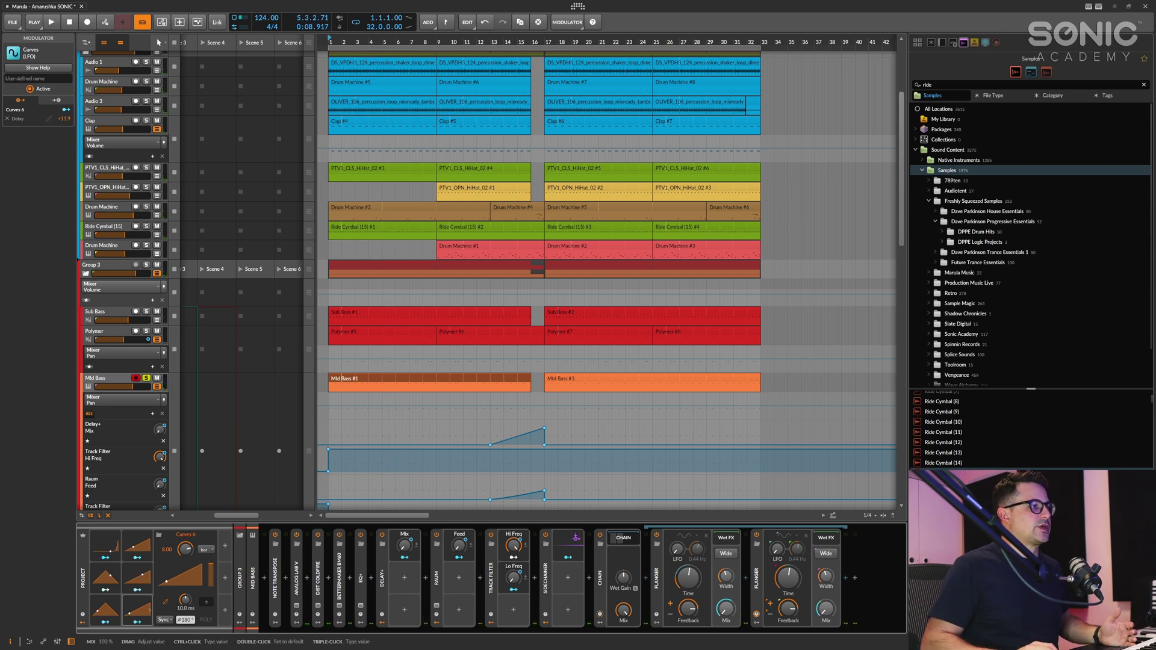
drag(623, 609, 623, 626)
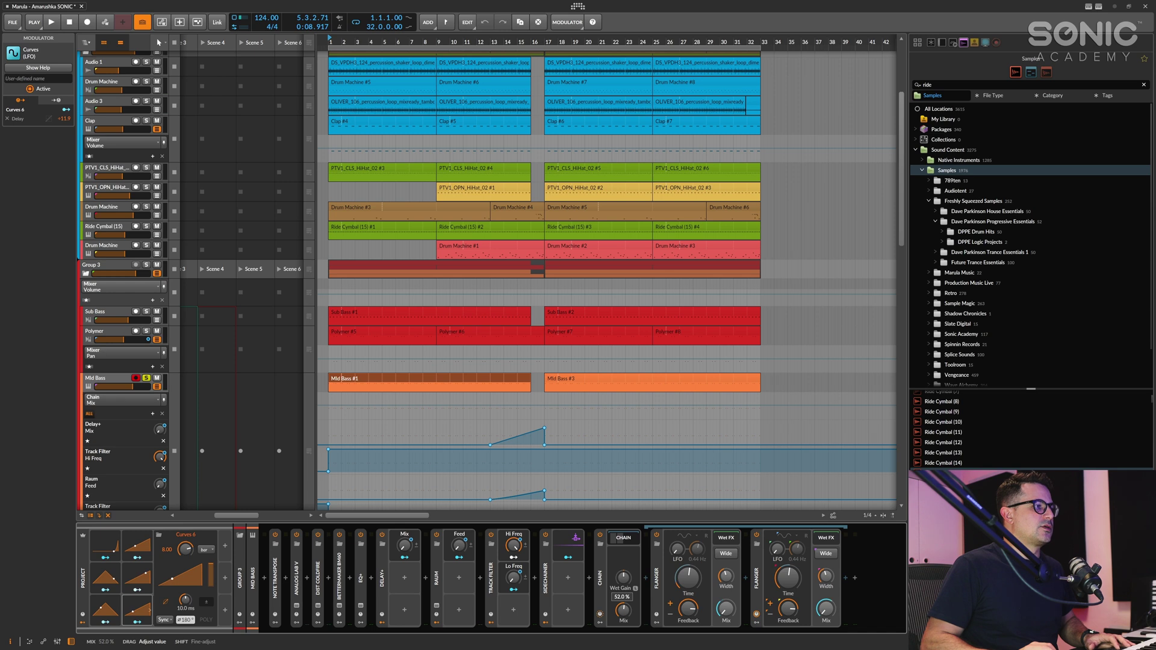
key(space)
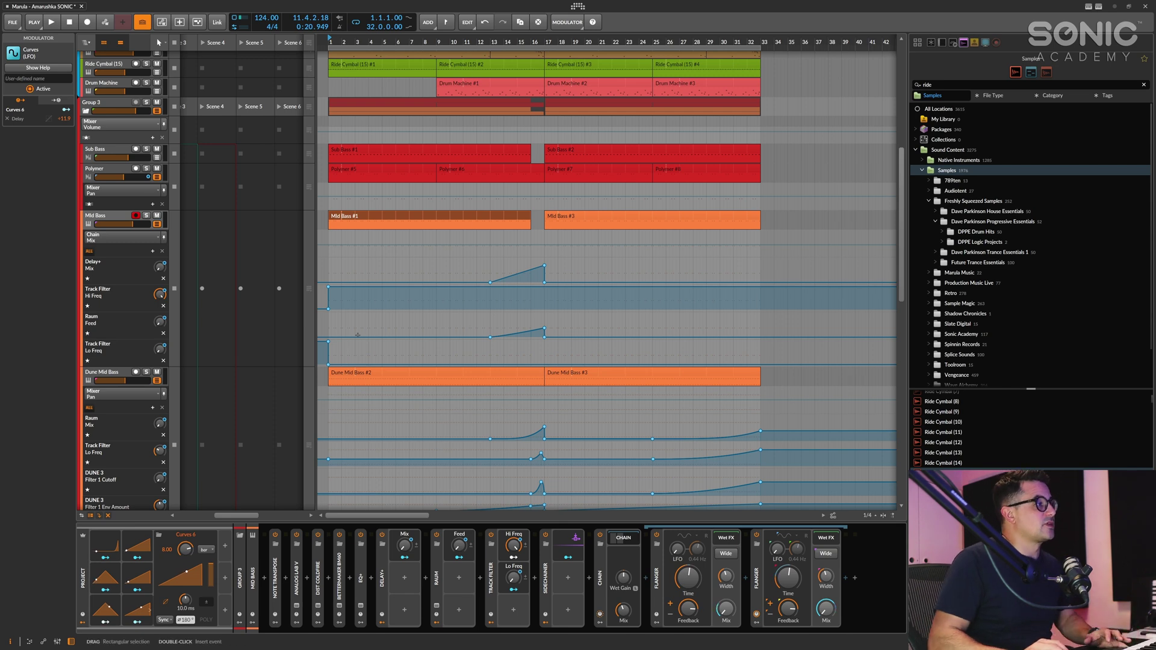
Step: Try copying the triangle modulators Curves 3 and Curves 5 into the Mid Bass Chain's own modulator slots
scroll(358, 335, down, 10)
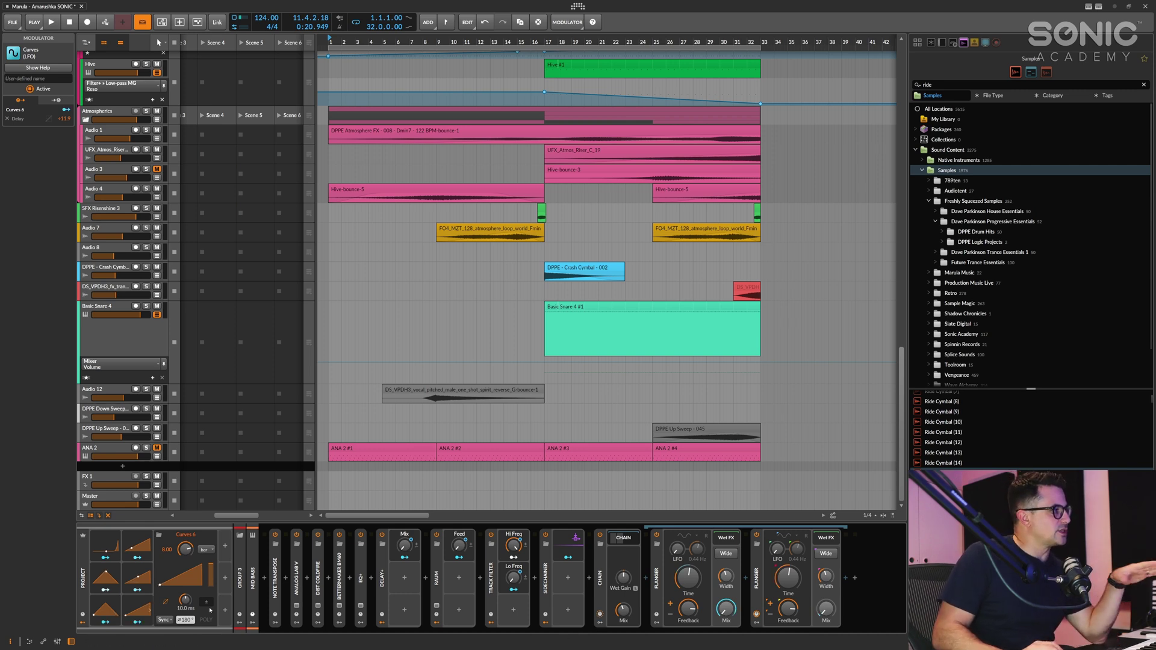
click(675, 602)
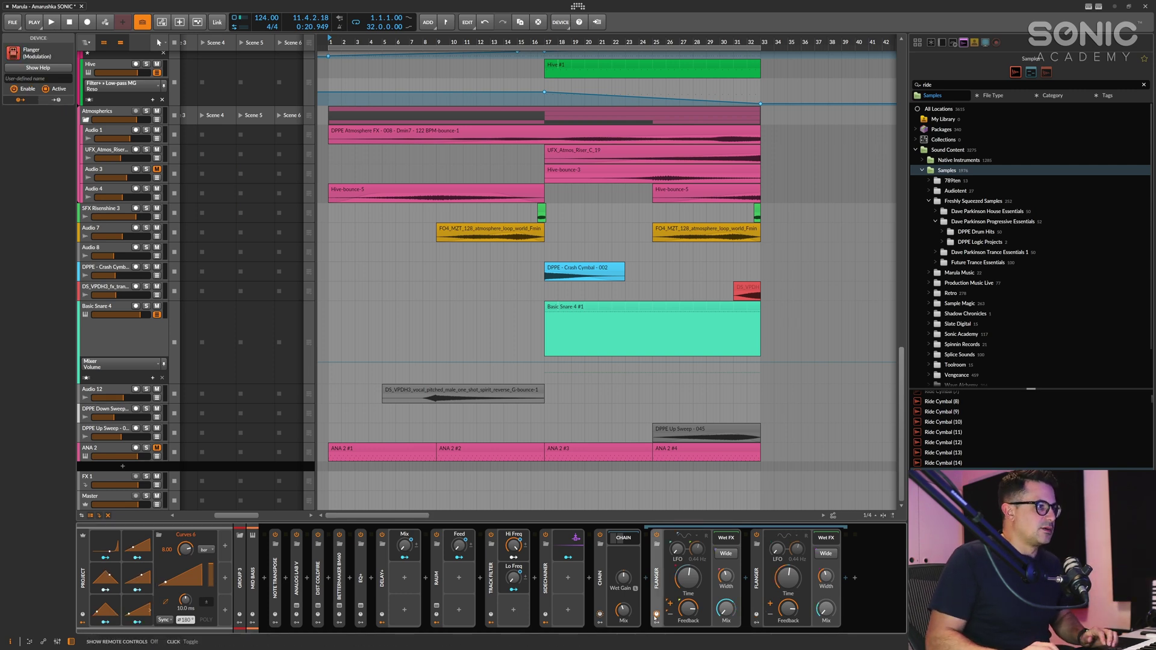
click(656, 614)
click(653, 624)
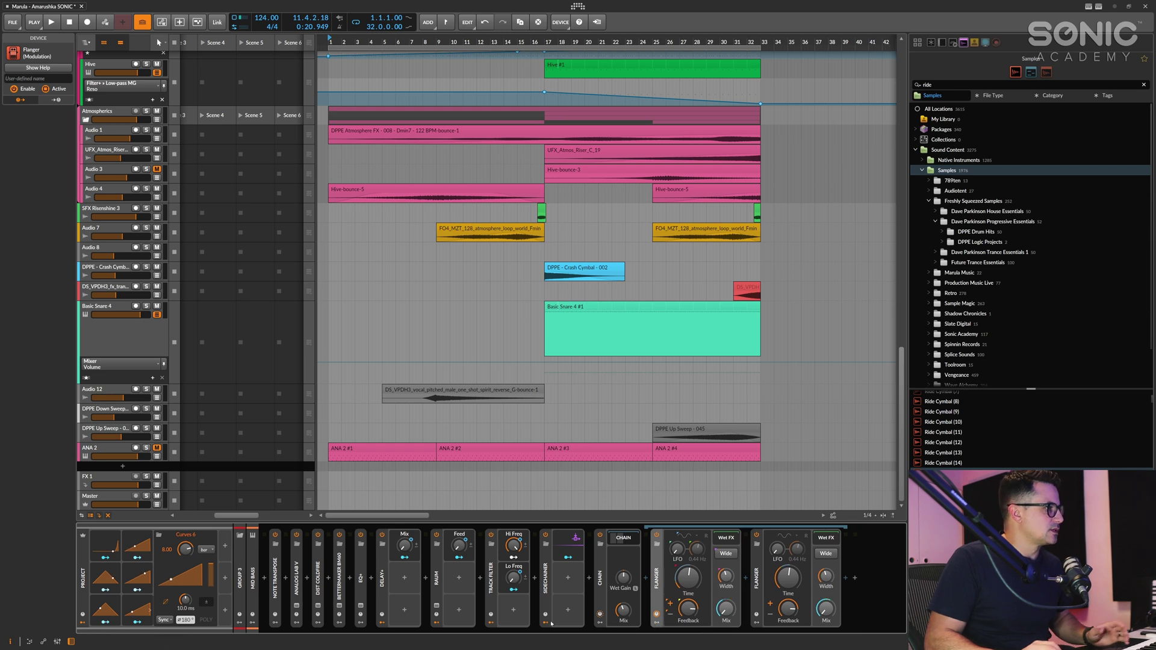
click(599, 624)
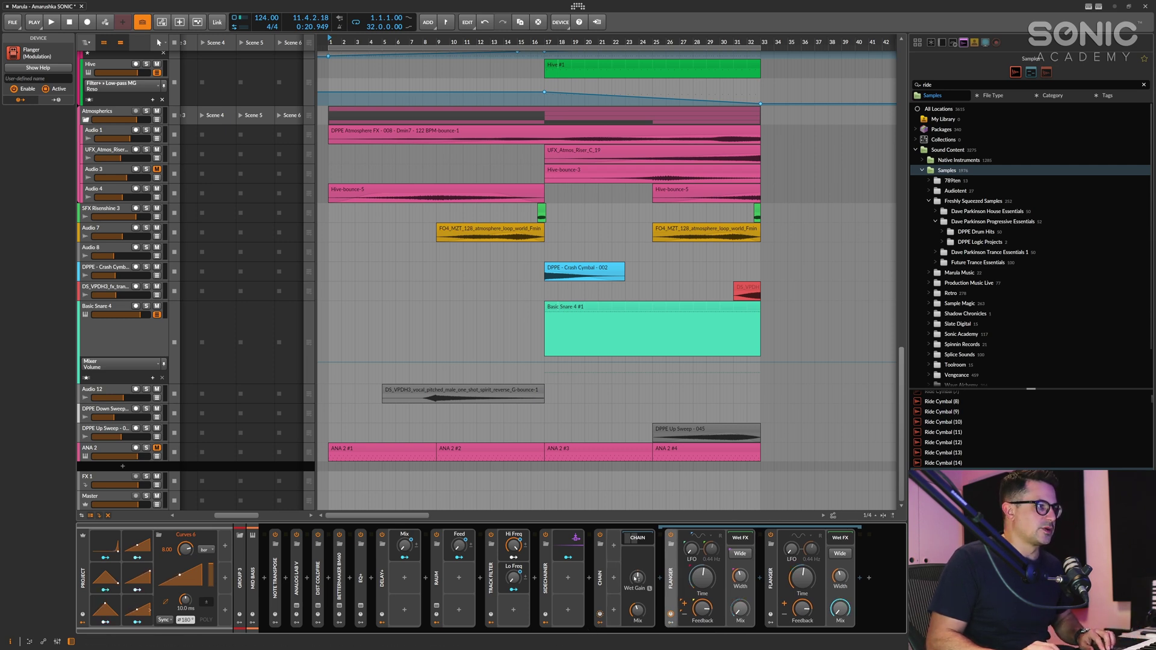
click(113, 576)
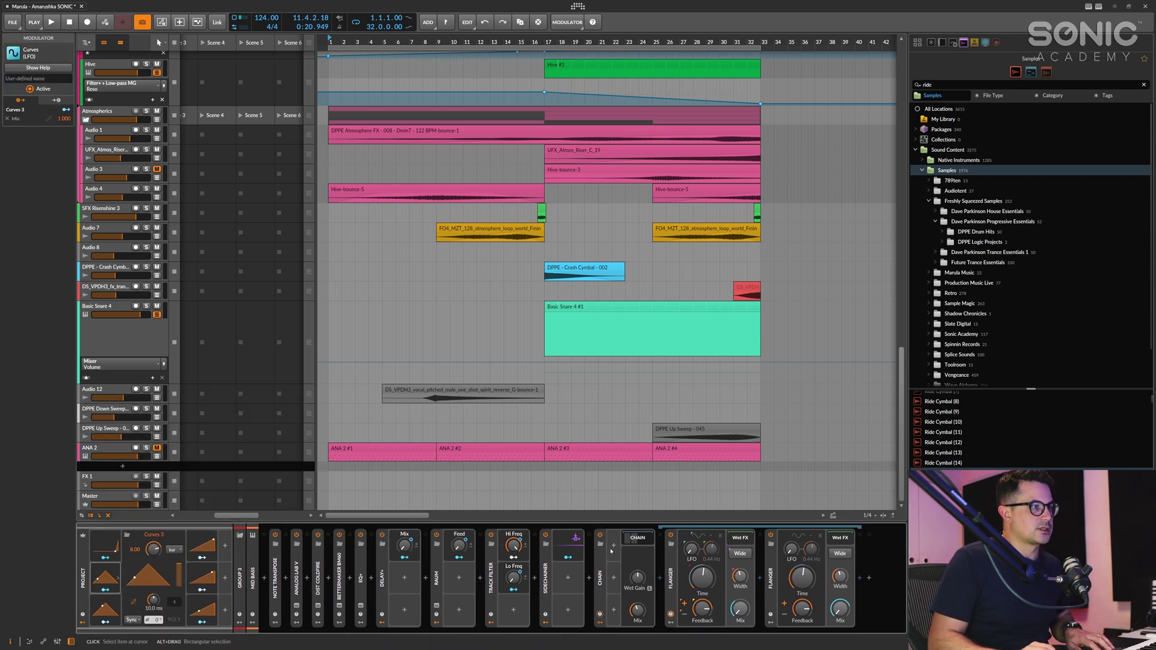
click(614, 546)
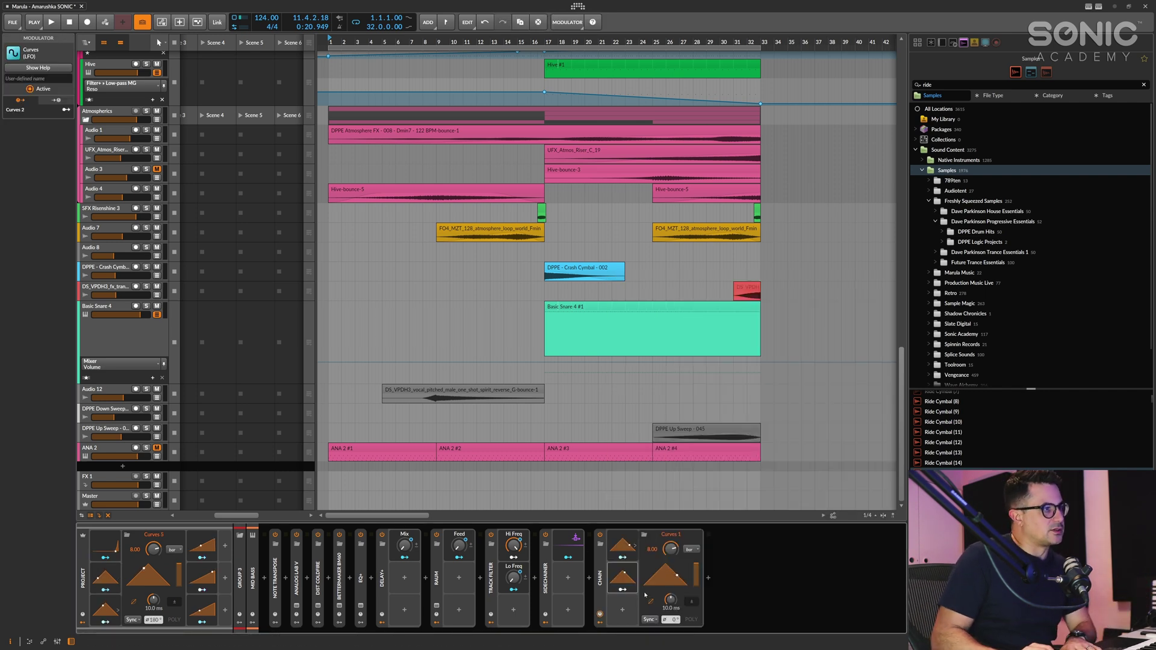
click(600, 595)
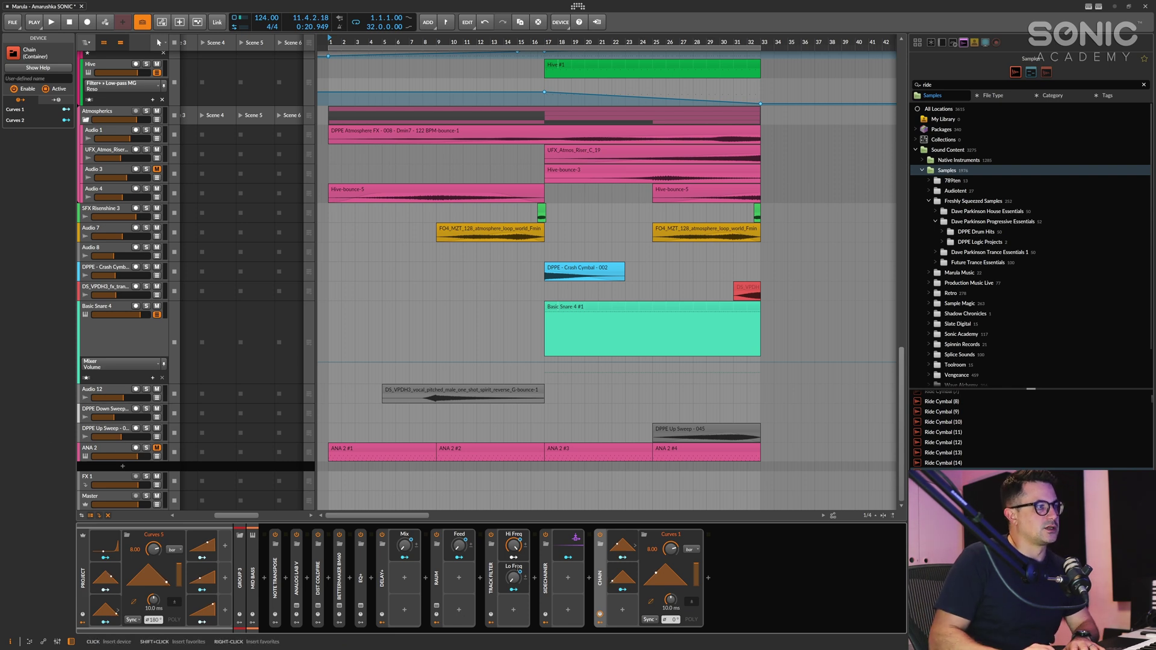
Step: Delete the copied triangle modulators from the Mid Bass Chain
click(623, 579)
key(Delete)
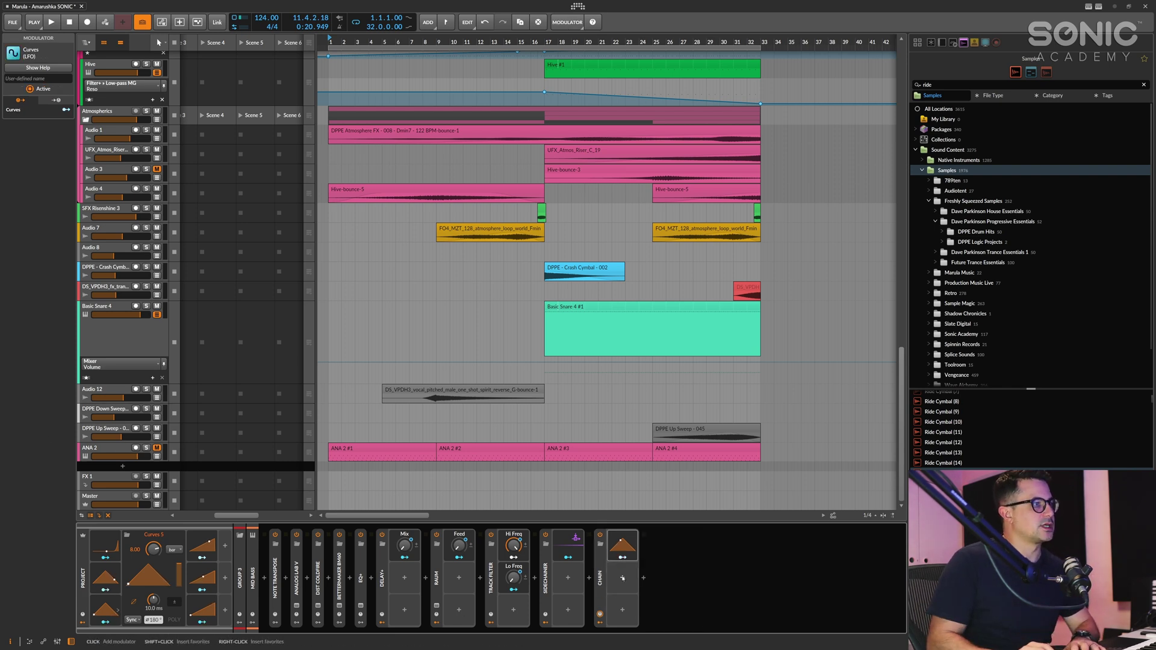
key(Delete)
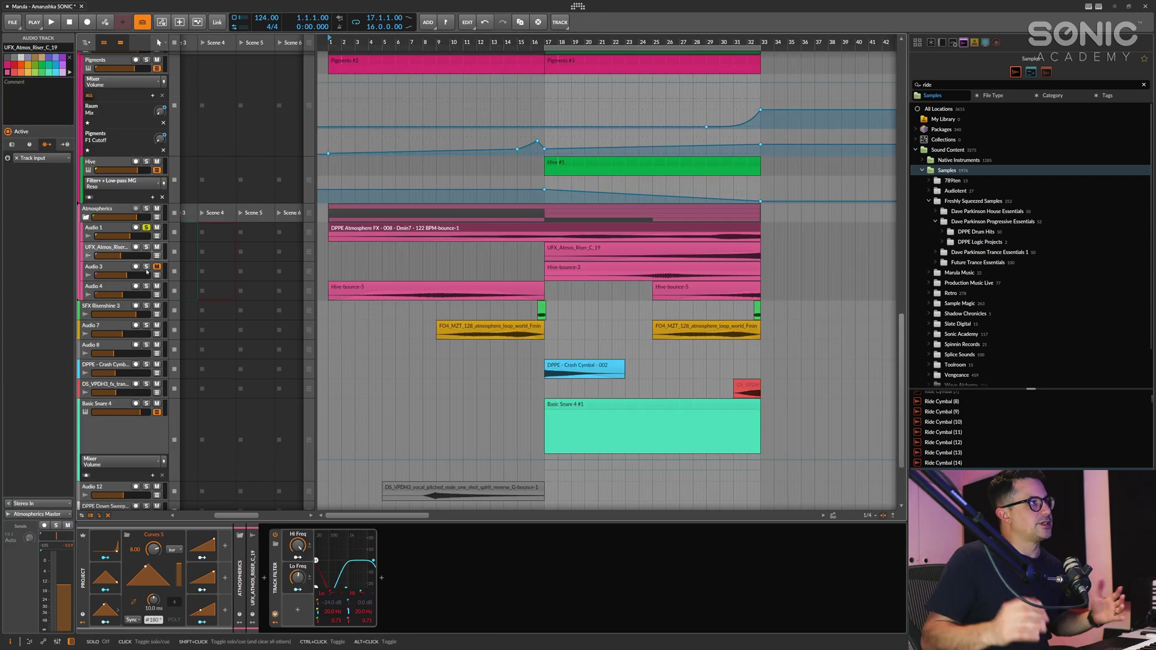
Step: On Audio 1, map Curves 3 to the first Phaser's Mix at 100% and Curves 5 to the second Phaser's Mix
click(135, 236)
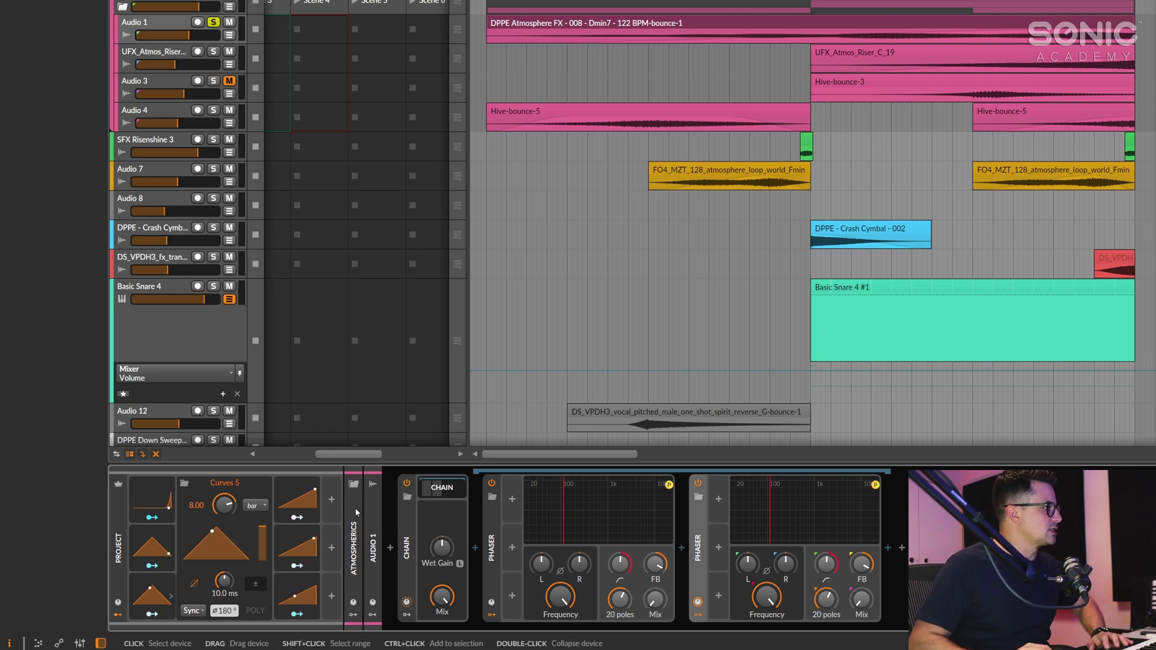
click(152, 565)
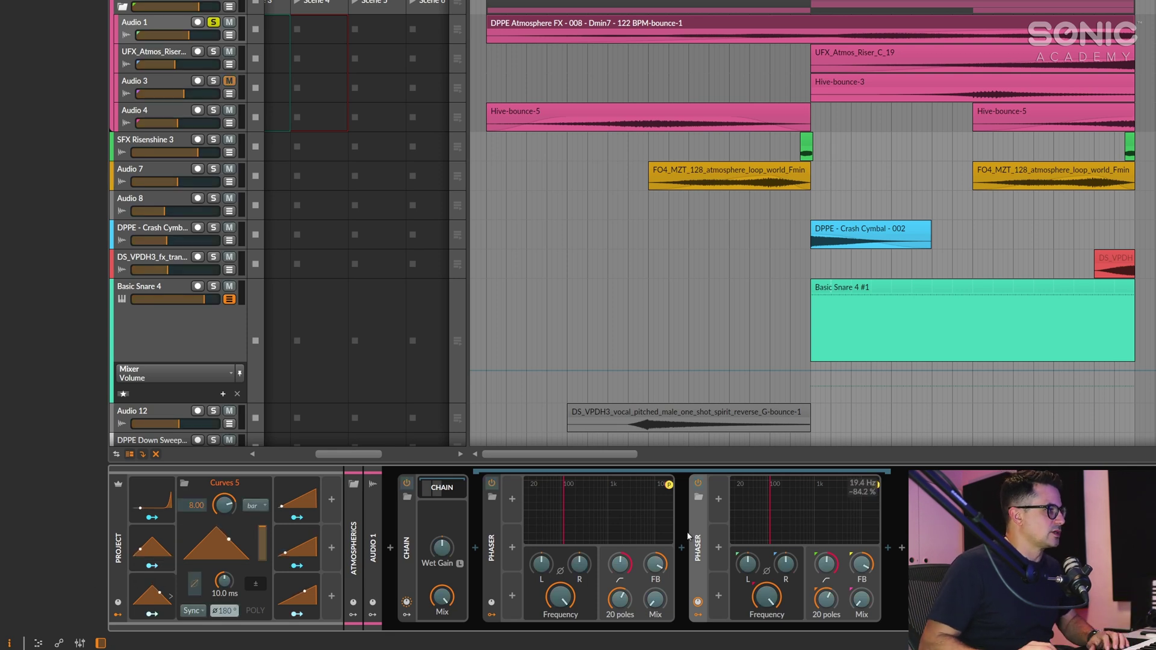
drag(655, 599, 655, 575)
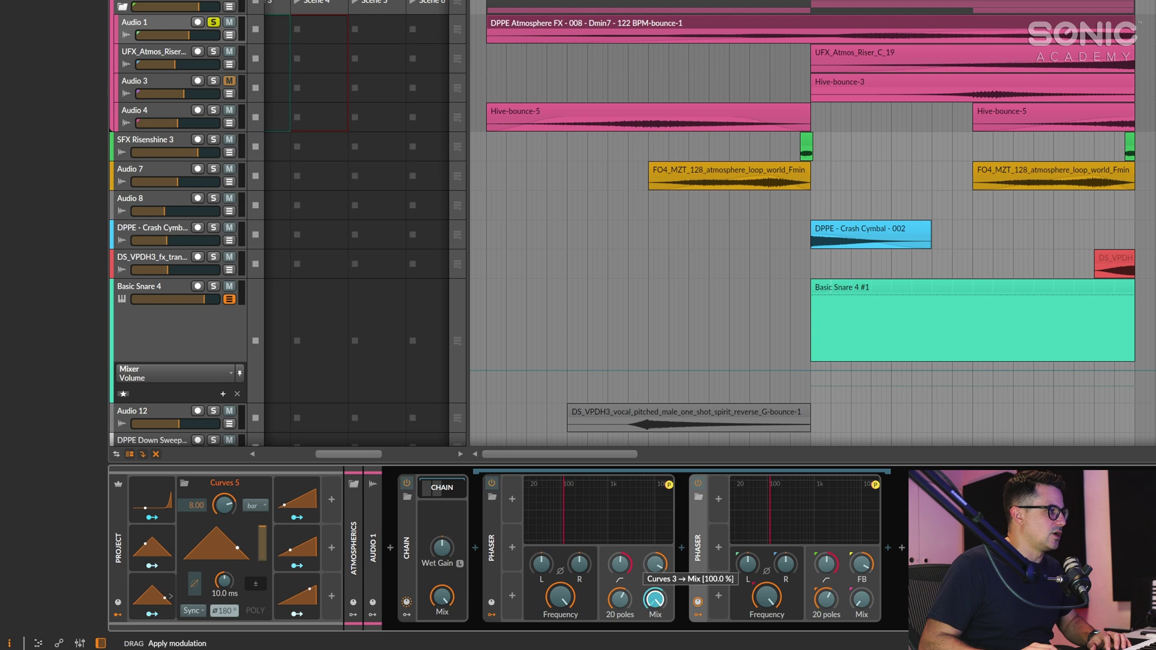
click(152, 614)
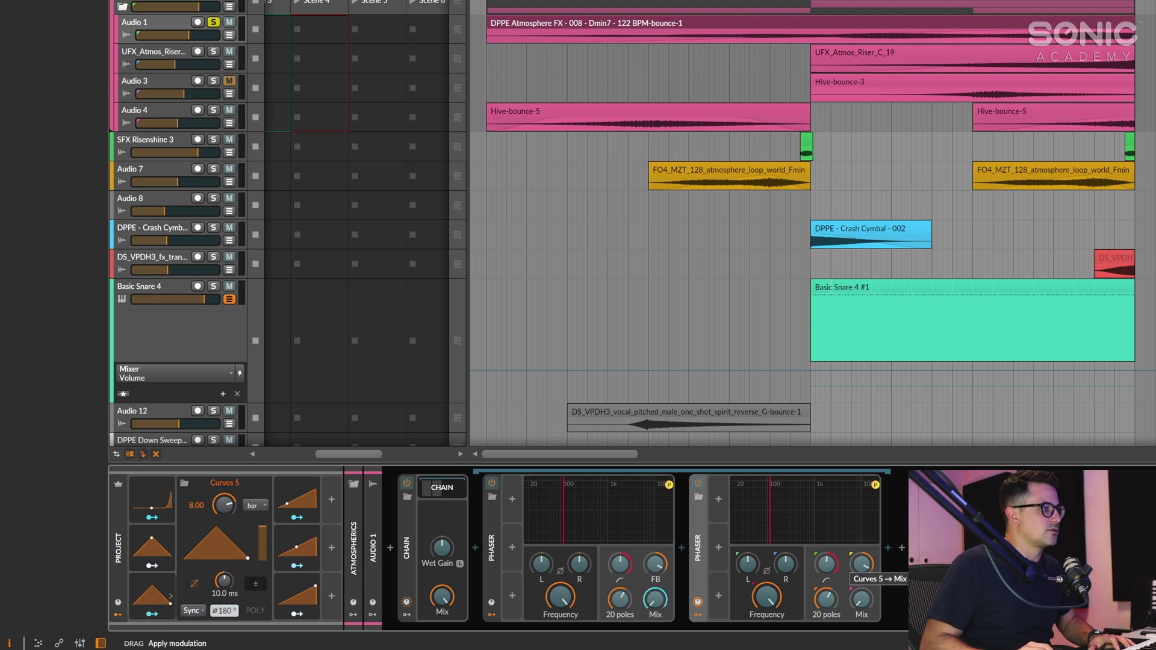
Step: Map the ramps Curves 4 and Curves 6 to the first and second Phaser's Frequency, and fine-tune the Chain's Mix during playback
click(312, 553)
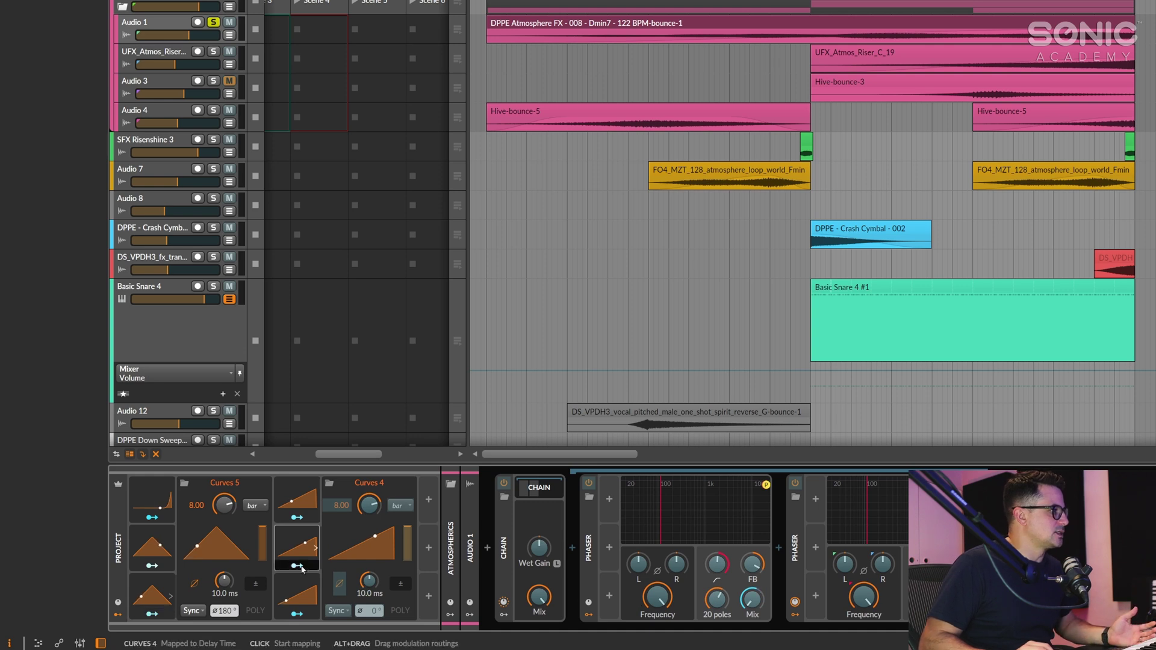
click(297, 547)
key(space)
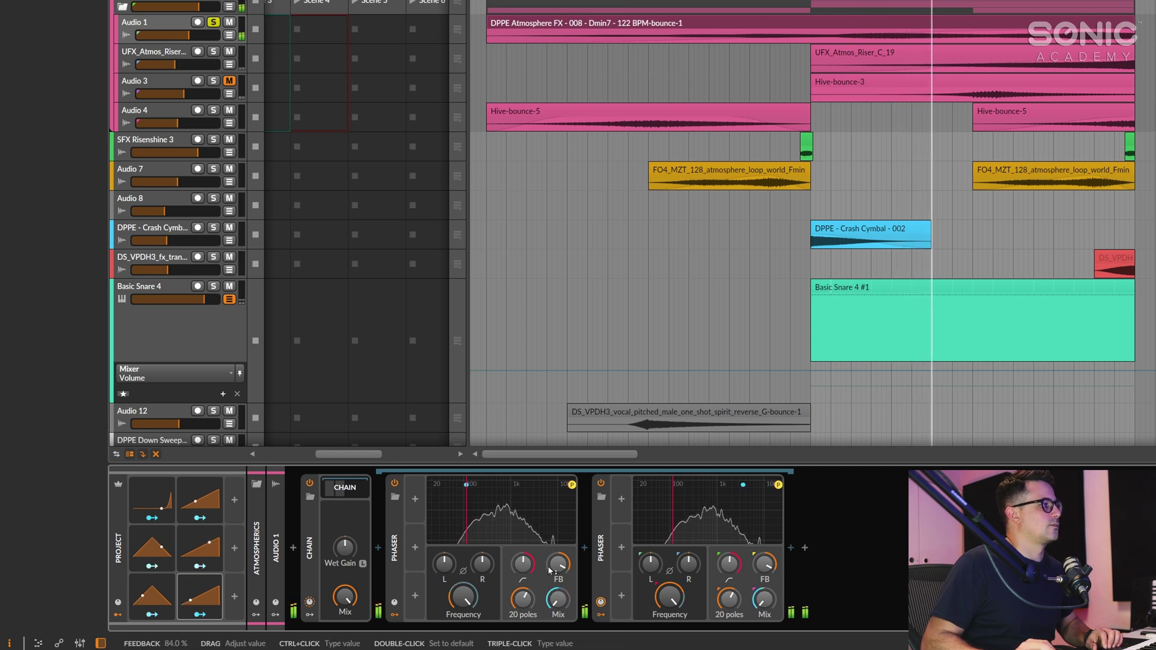
mouse_move(345, 597)
mouse_down()
mouse_move(345, 626)
mouse_move(341, 602)
mouse_up()
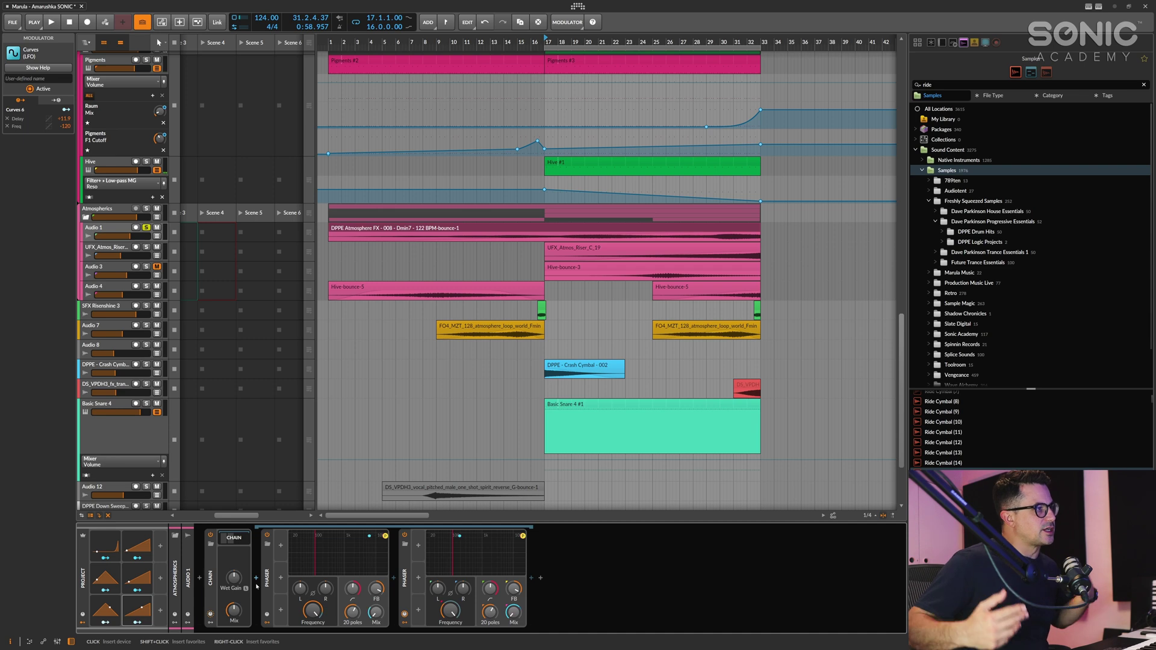
click(134, 611)
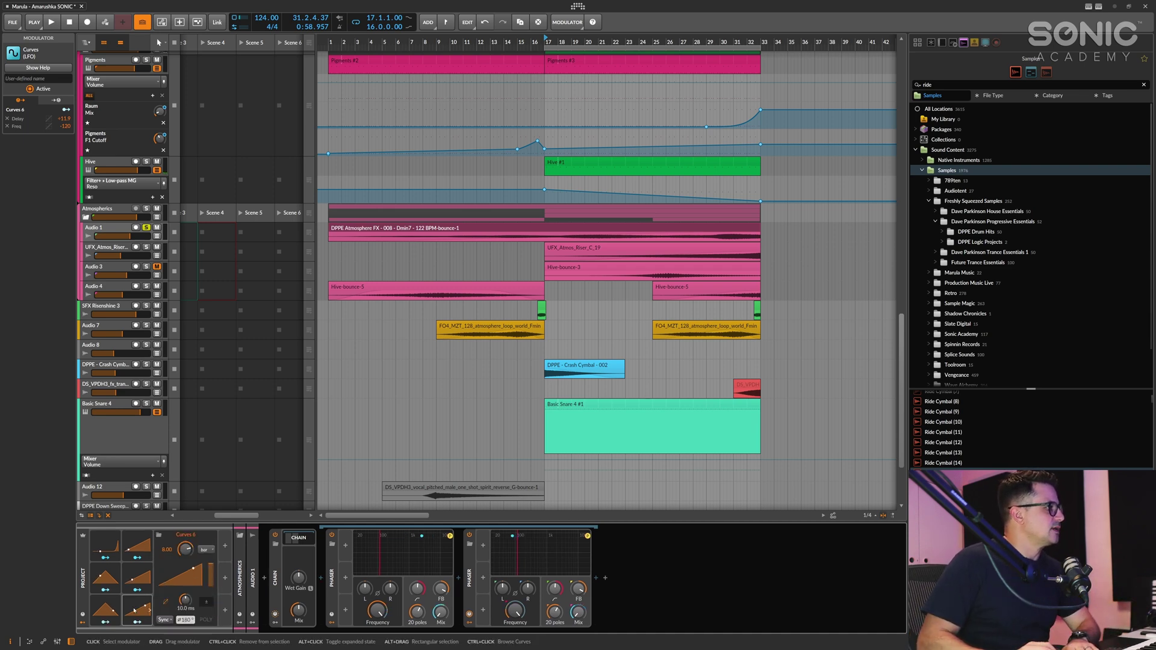
Step: Set Curves 4's modulation of the first Phaser's Frequency to +120, and make Curves 6's modulation of the second Phaser's Frequency positive too
click(111, 599)
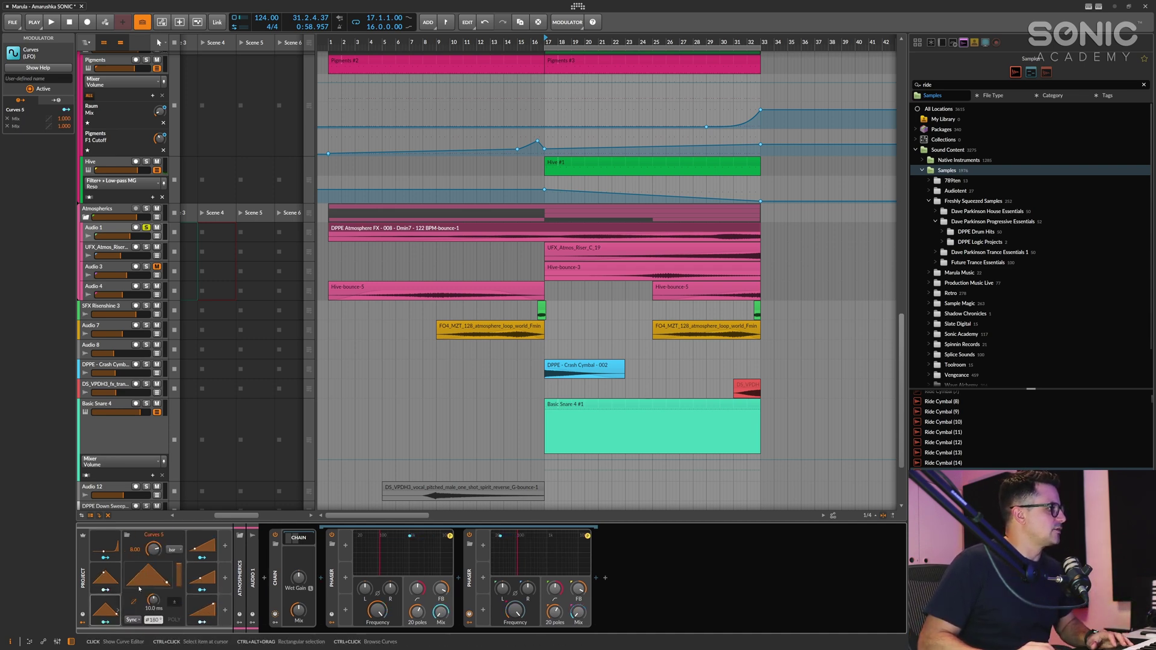
click(199, 584)
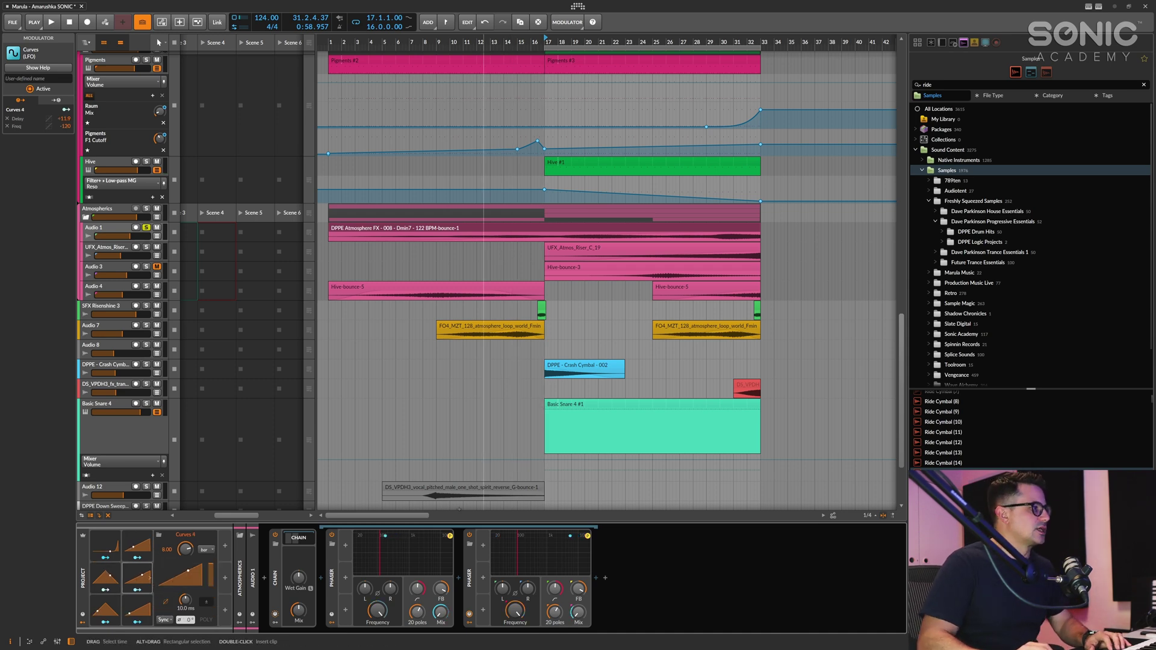
click(366, 614)
click(138, 590)
drag(377, 611, 377, 593)
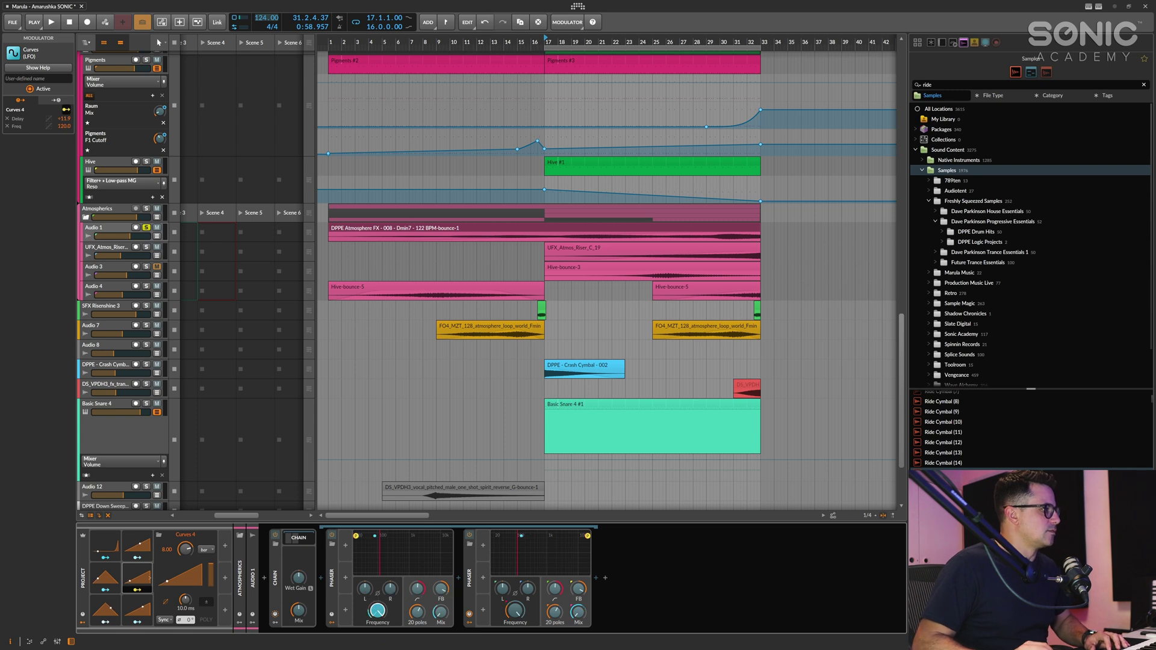
click(135, 622)
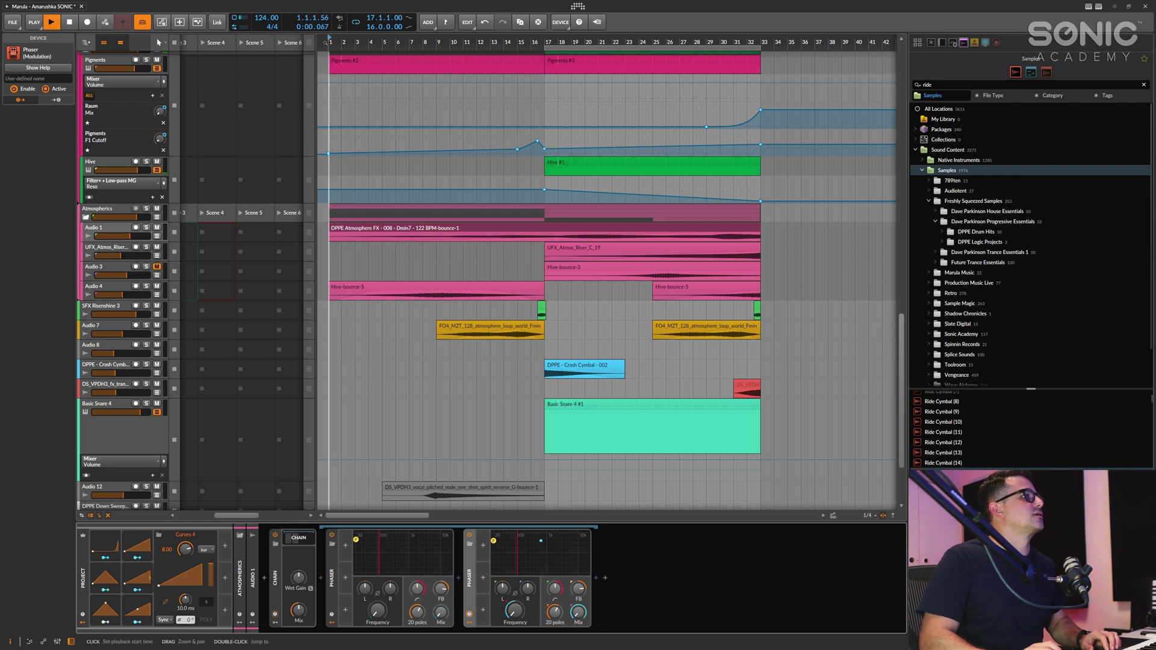
Step: Set the fade-in of the DPPE Atmosphere FX clip on Audio 1 to 15.3.3.20
click(549, 234)
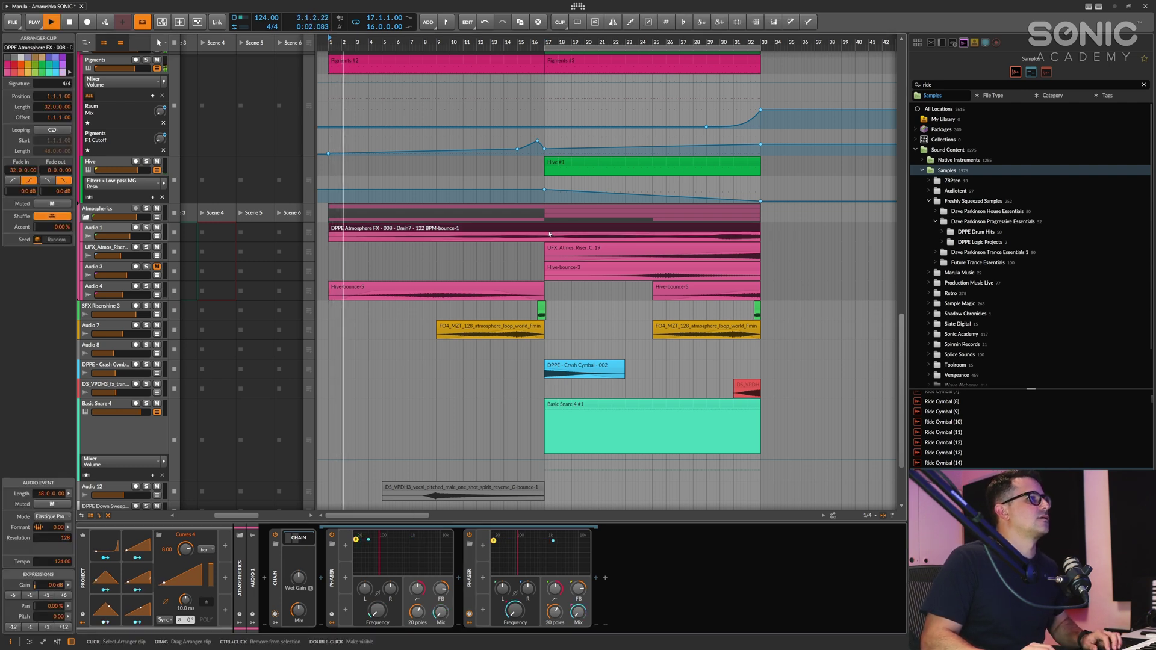
drag(290, 234, 455, 235)
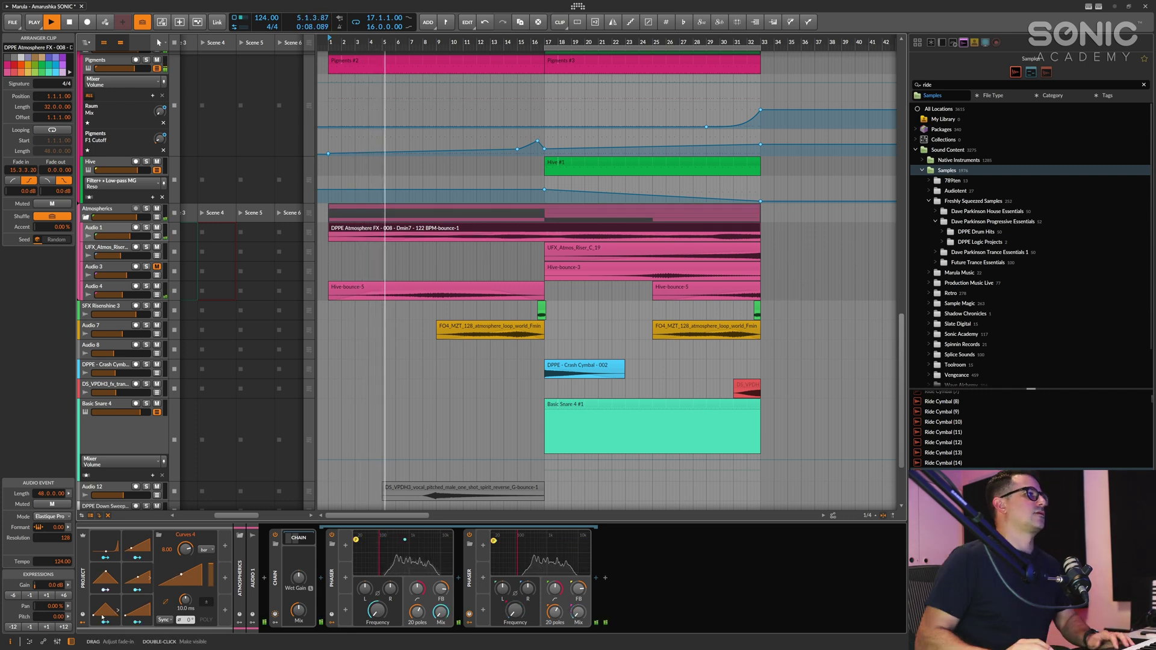
Step: Lower the overall modulation amount of the project-wide Curves 1 modulator during playback
scroll(190, 482, up, 5)
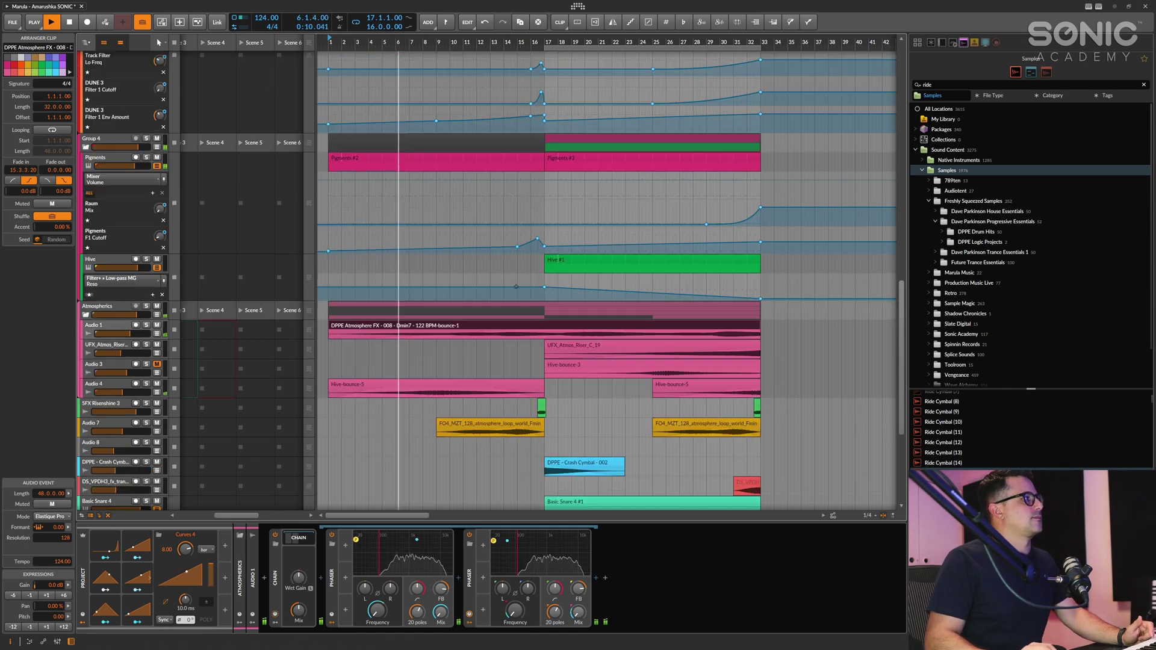
click(105, 545)
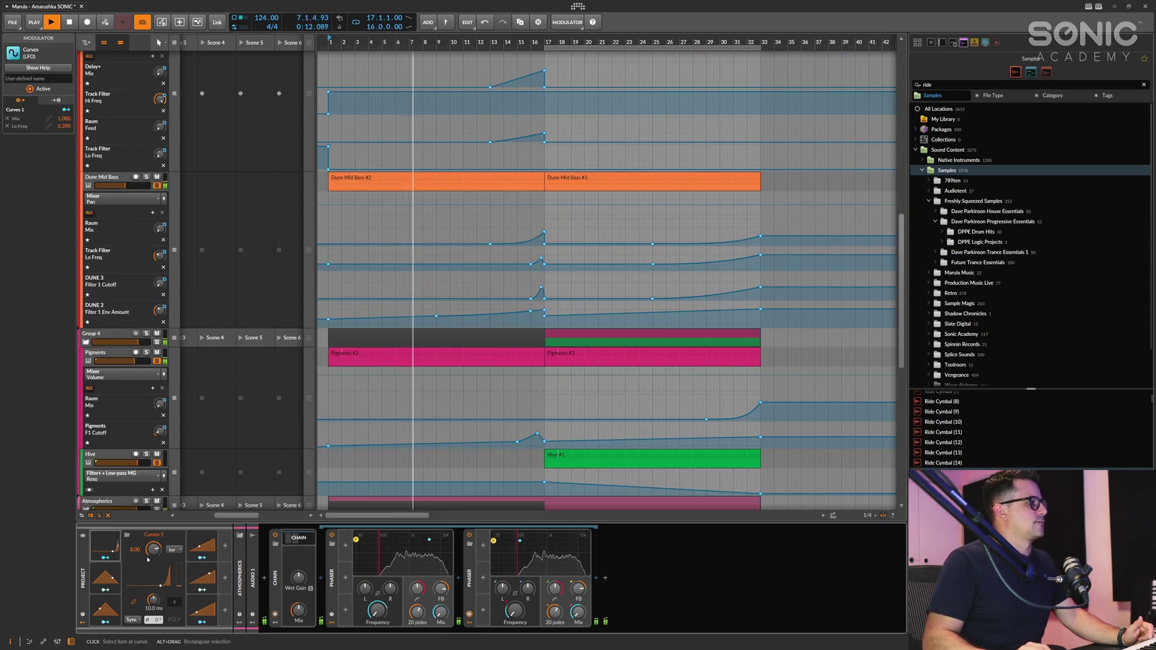
click(177, 577)
drag(177, 577, 177, 589)
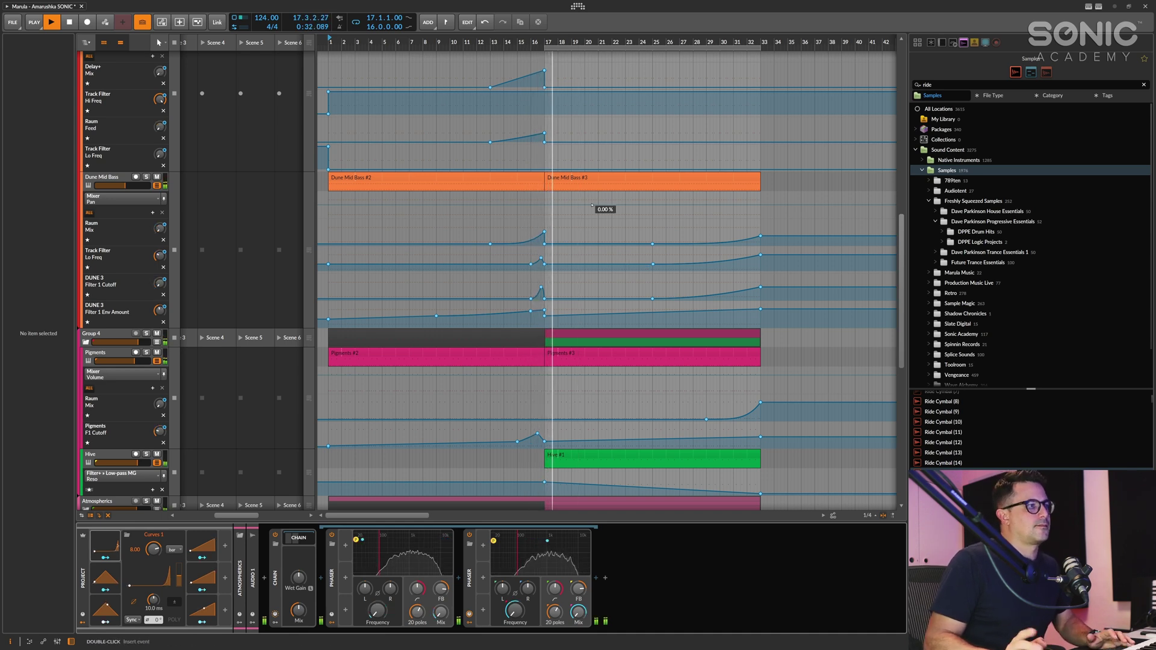
scroll(624, 225, down, 1)
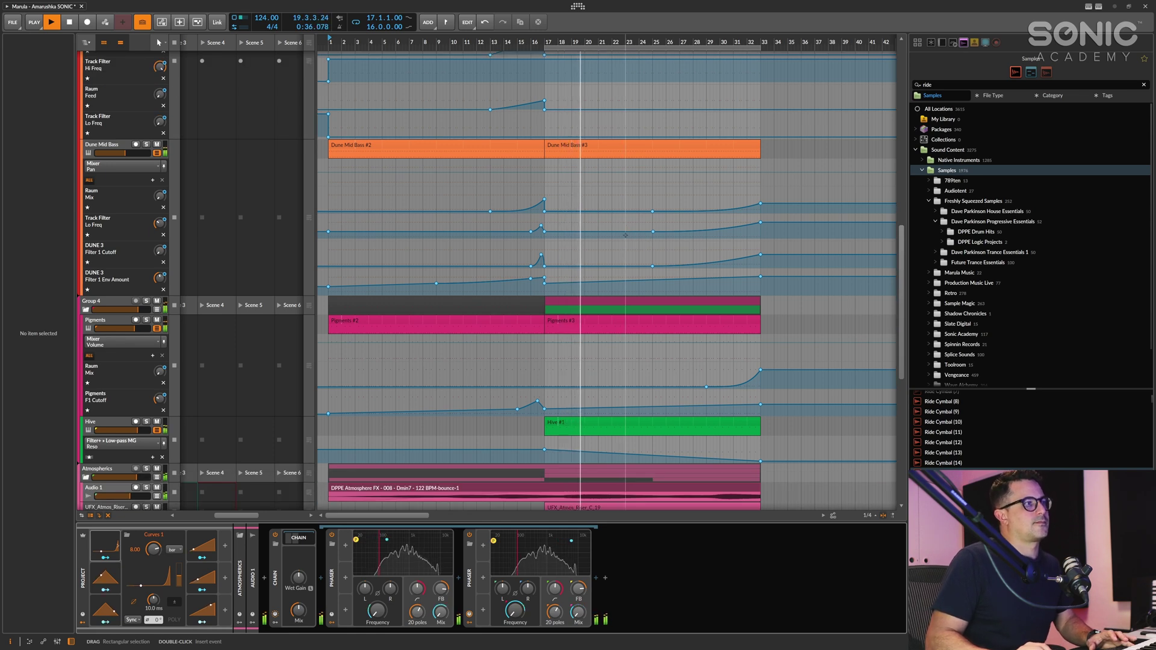
scroll(625, 235, down, 1)
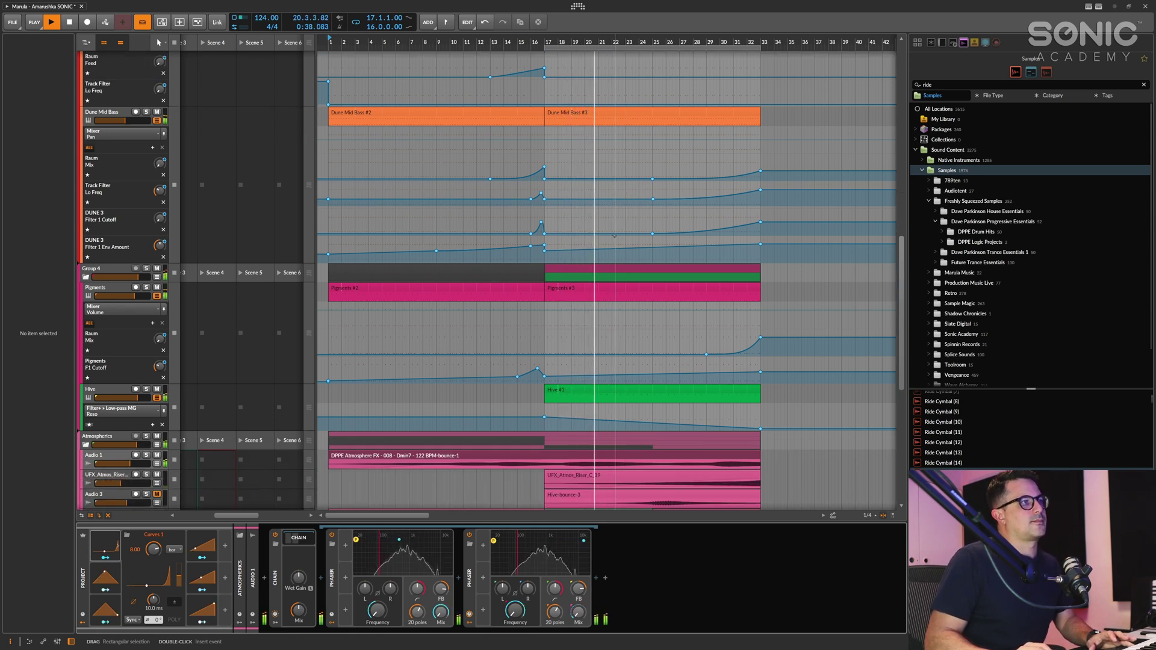